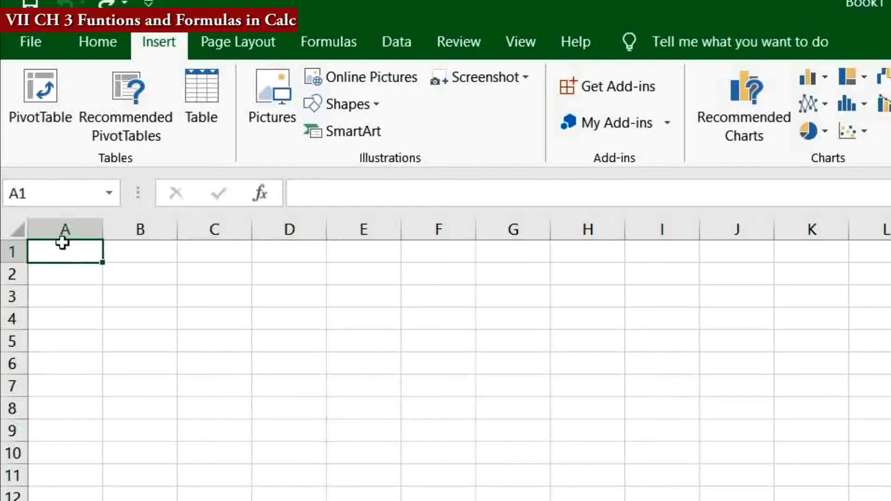
Enter the column headings NAME, HINDI, ENGLISH, MATHS, SCIENCE and COMPUTER in A1:F1
type("NAME")
key("Tab")
type("HINDI")
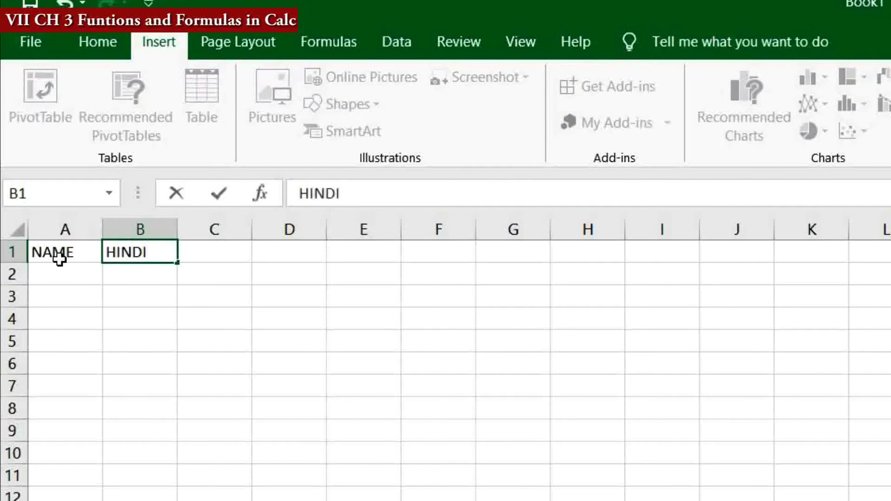
key("Tab")
type("ENGLISH")
key("Tab")
type("MATHSCI")
key("BackSpace")
key("BackSpace")
key("Tab")
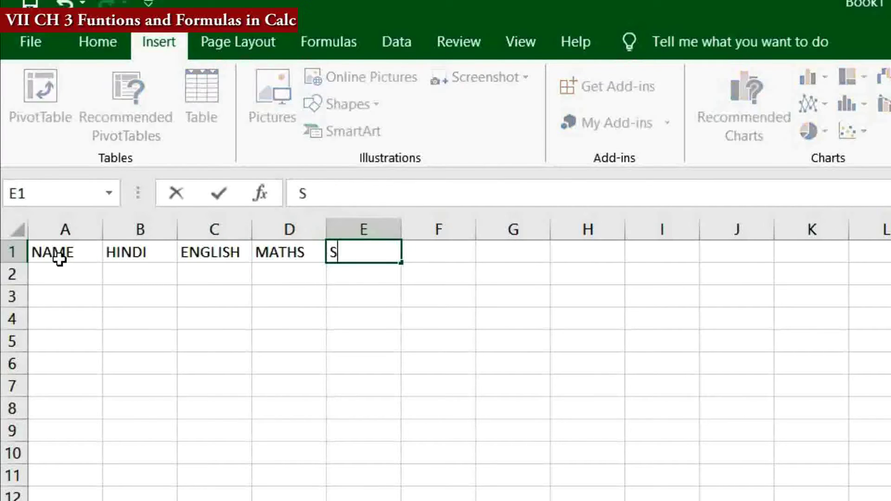
type("SCIENCE")
key("Tab")
type("COMPUTER")
key("Return")
Enter the five students' first names in cells A2 to A6
left_click(60, 267)
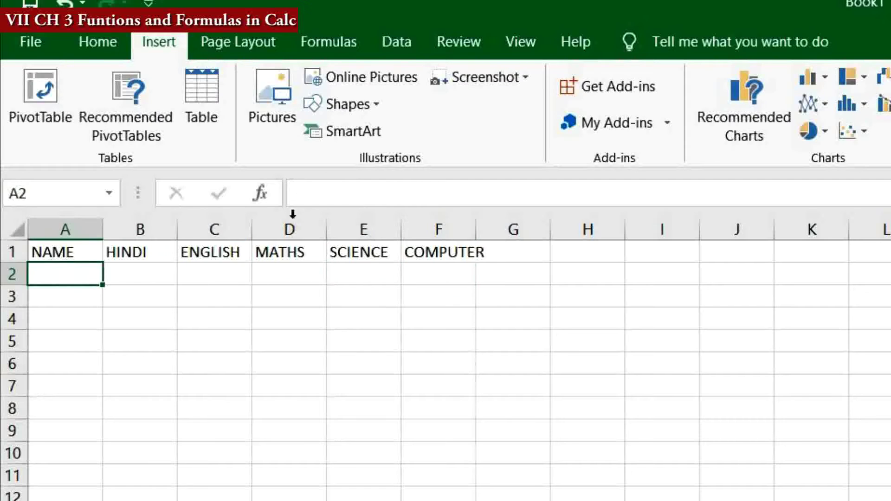
double_click(62, 277)
type("AJAY")
key("Return")
type("VIJAY")
key("Tab")
key("Return")
type("JAI")
key("Return")
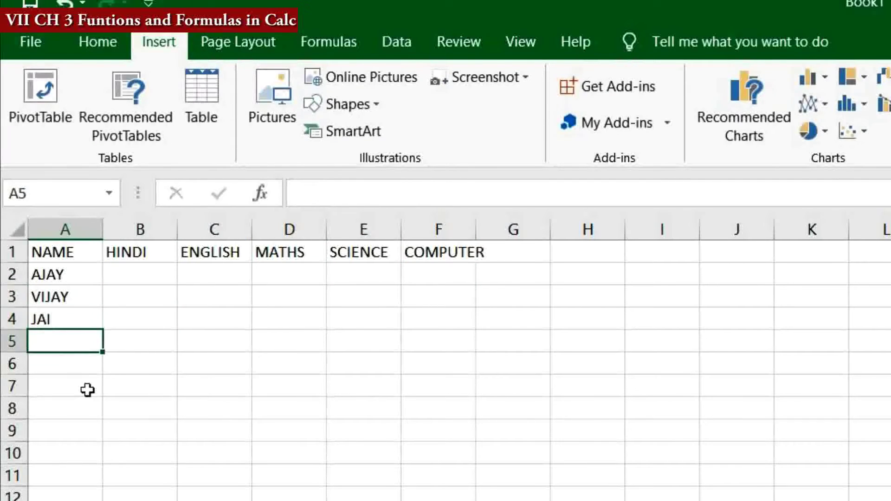
type("AKSHAY")
key("Return")
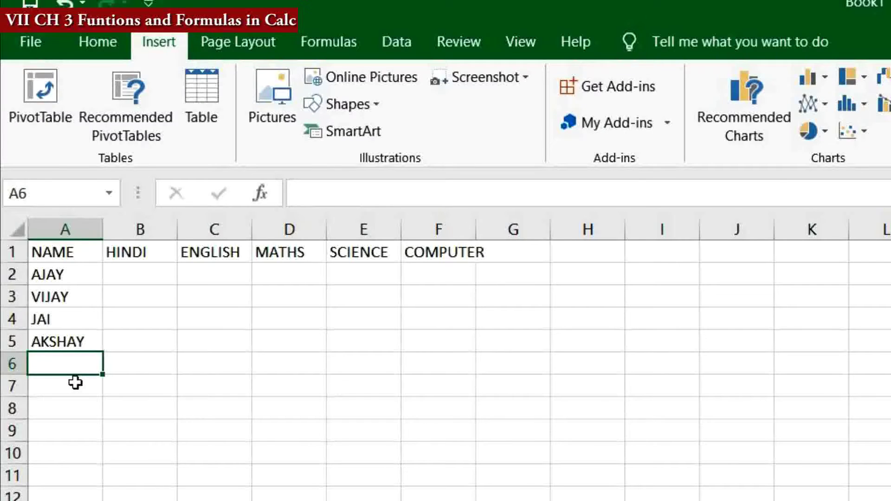
type("AMAN")
key("Tab")
Enter the first student's marks 23, 34, 54, 34 and 89 in B2:F2
key("Tab")
key("Up")
key("Up")
key("Up")
key("Up")
key("Left")
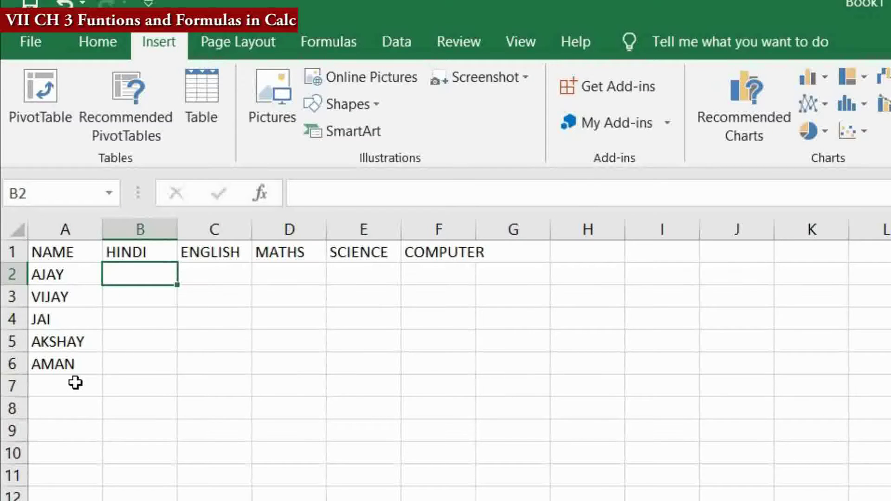
type("23")
key("Tab")
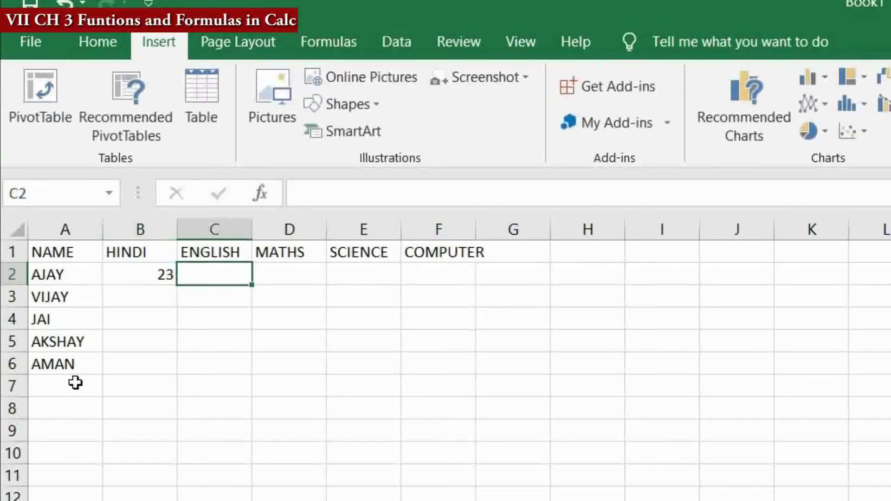
type("34")
key("Tab")
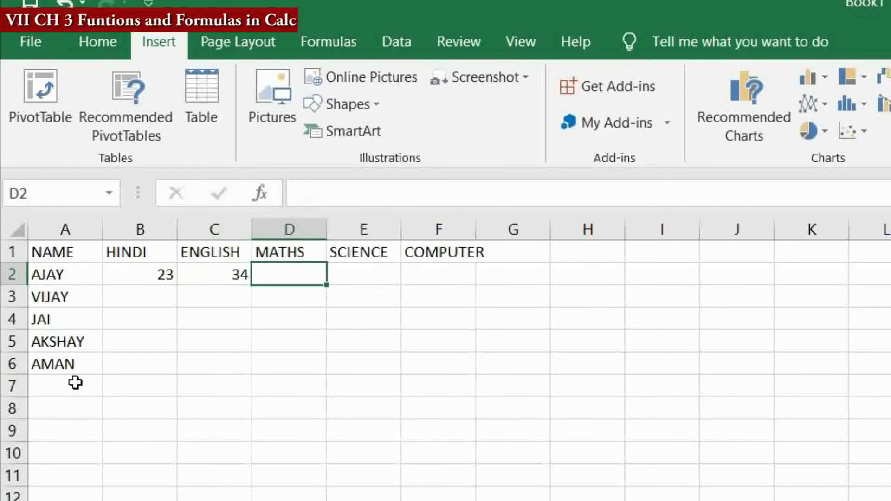
type("54")
key("Tab")
type("34")
key("Tab")
type("89")
key("Tab")
key("Return")
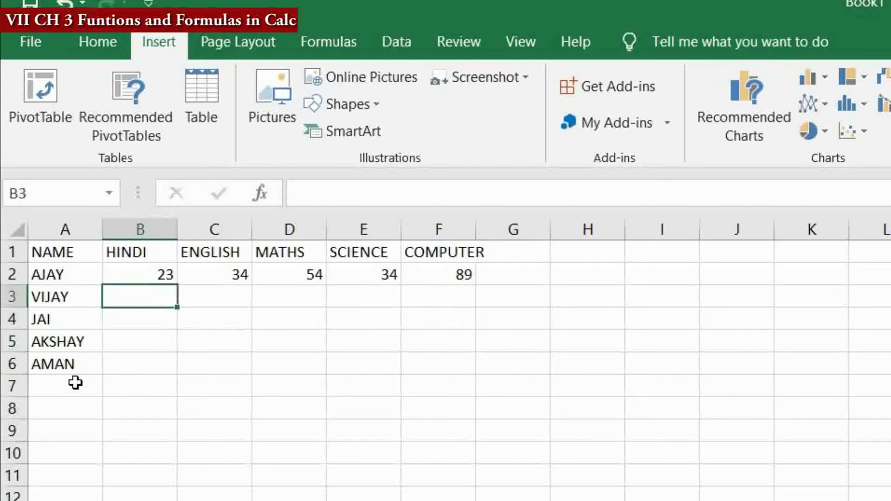
Enter the HINDI marks 45, 56, 24 and 78 in B3:B6
type("45")
key("Return")
type("56")
key("Return")
type("24")
key("Return")
type("78")
key("Return")
Enter the ENGLISH marks 34, 76, 89 and 67 in C3:C6
key("Tab")
key("Up")
key("Up")
key("Up")
key("Up")
type("34")
key("Return")
type("76")
key("Return")
type("89")
key("Return")
type("67")
key("Up")
Enter the MATHS marks 34, 35, 21 and 67 in D3:D6
type("34")
key("Return")
type("35")
key("Return")
type("21")
key("Return")
type("677")
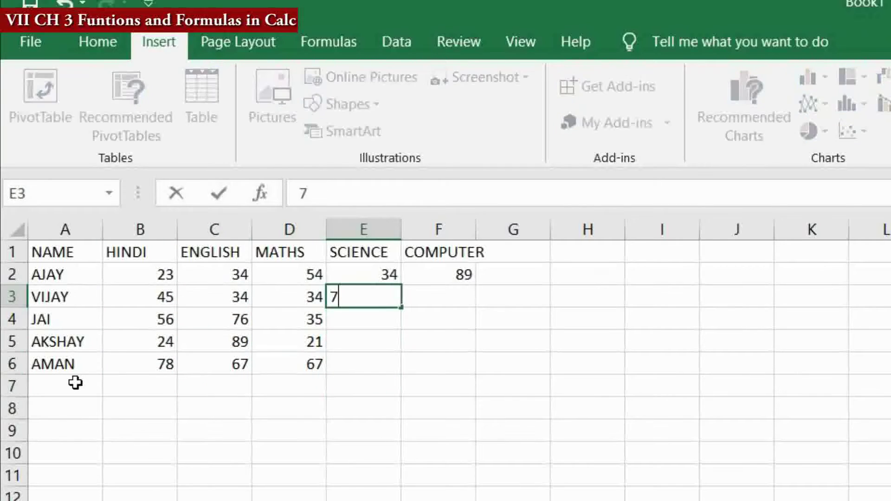
Enter SCIENCE marks 78, 89, 98 and 76 in E3:E6 and COMPUTER marks 67, 89, 90 and 34 in F3:F6
type("8 89 98 76")
key("Tab")
type("34 25")
key("Escape")
key("Up")
key("Up")
key("Up")
key("Up")
type("67 89 90")
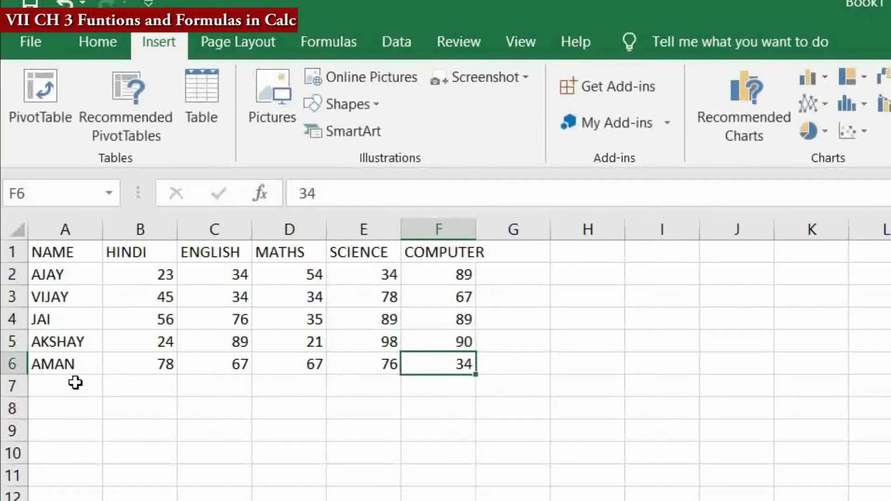
Add the headings TOTAL, PERCENTAGE, MAX and MIN in cells G1 to J1
left_click(510, 254)
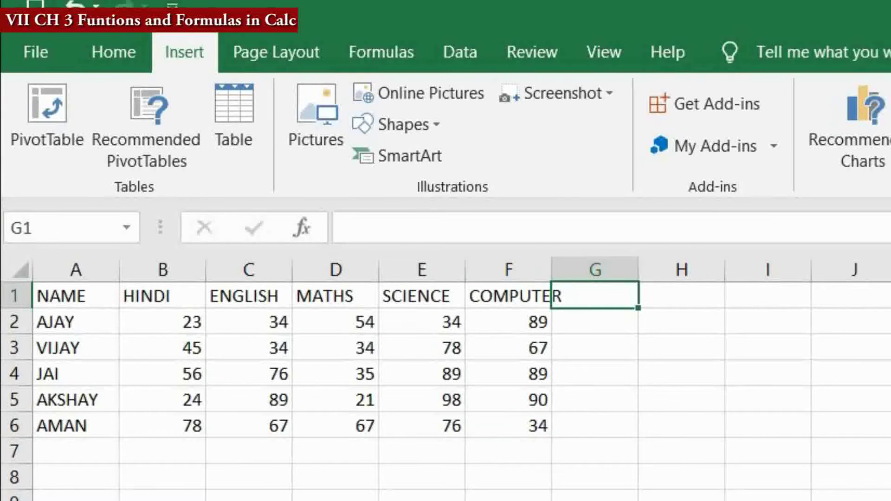
type("TOTAL")
key("Tab")
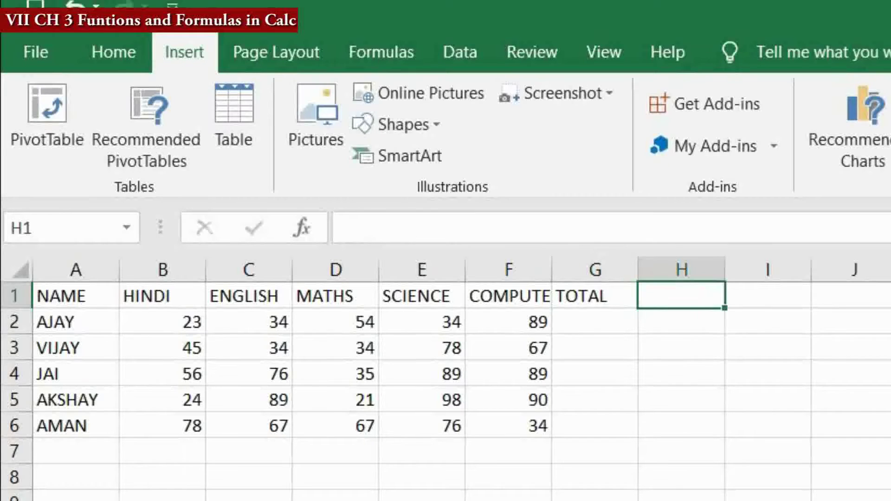
type("PERCENTAGE")
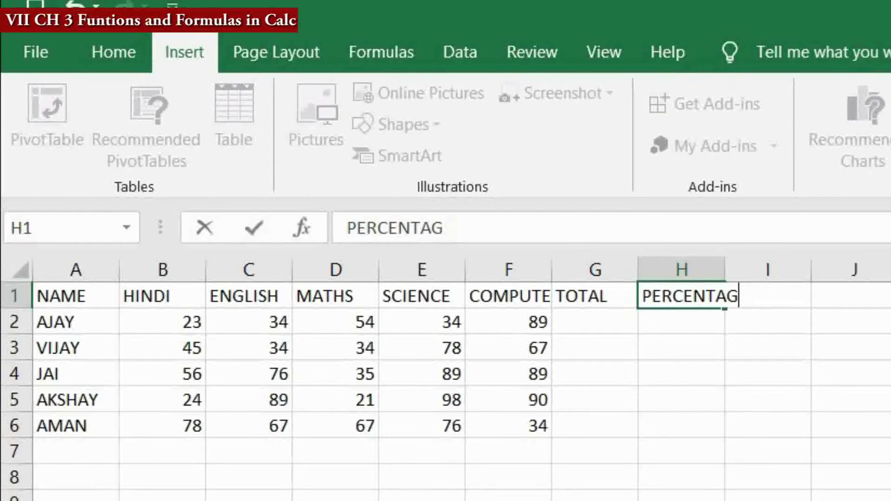
key("Tab")
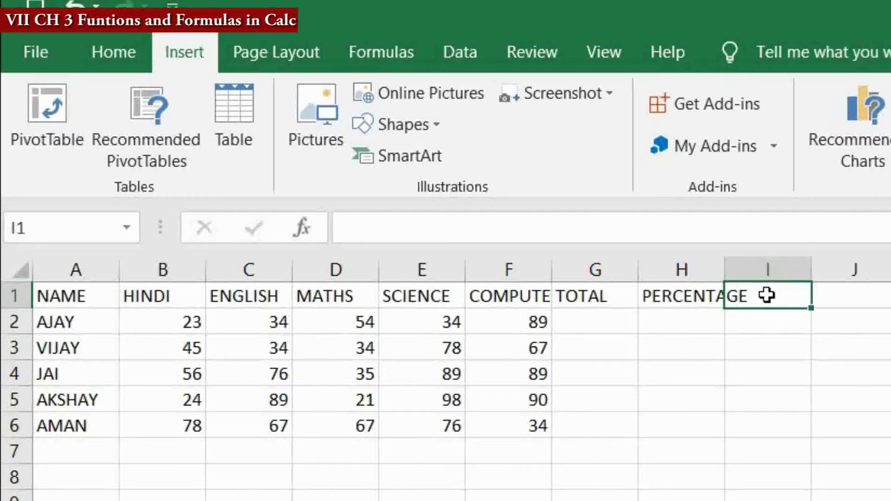
type("MAX")
key("Tab")
type("MIN")
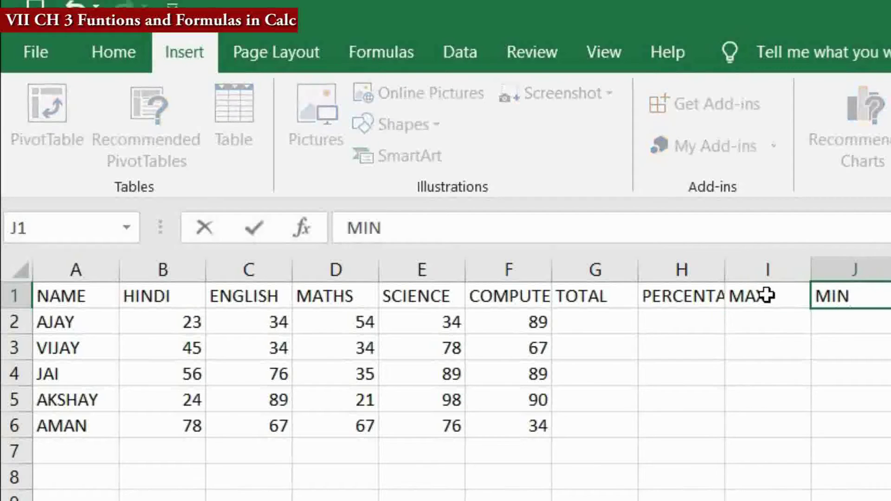
key("Tab")
type("AV")
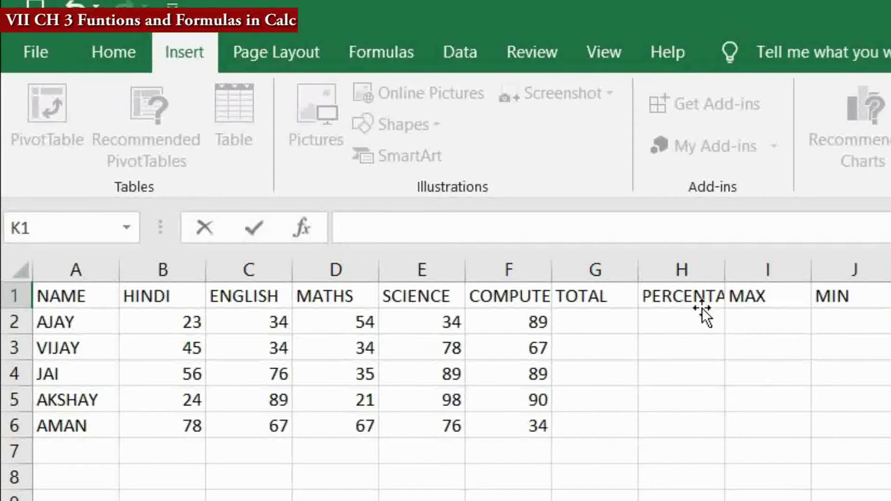
left_click(704, 304)
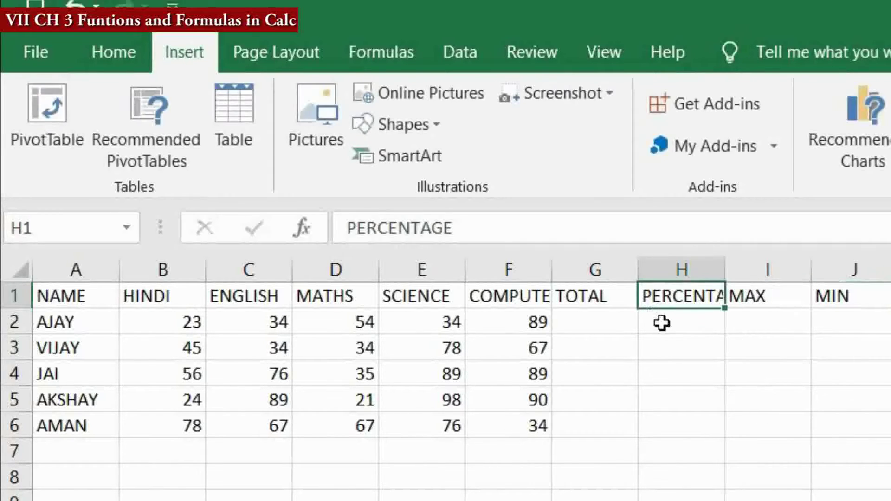
Autofit the width of column H to its PERCENTAGE heading
left_click(745, 327)
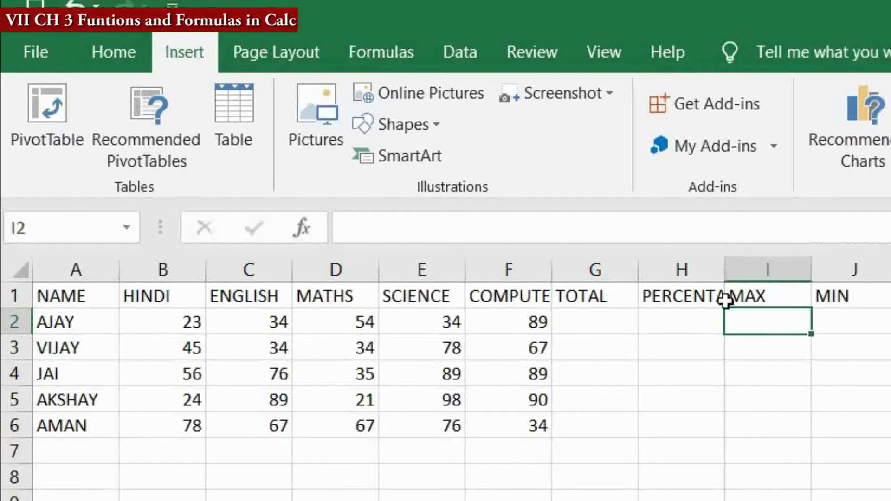
double_click(725, 271)
left_click(732, 392)
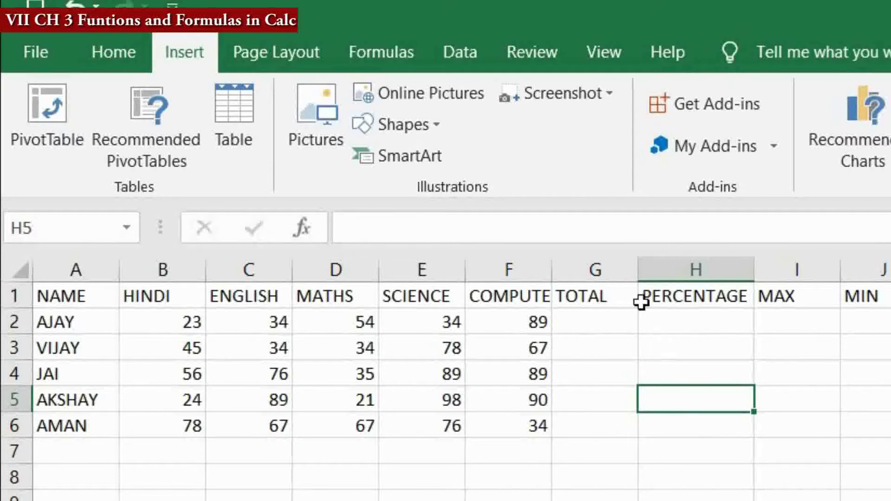
Examine the PERCENTAGE, MAX and MIN headings and the cell reference of a mark in the COMPUTER column
left_click(668, 301)
left_click(803, 296)
left_click(882, 294)
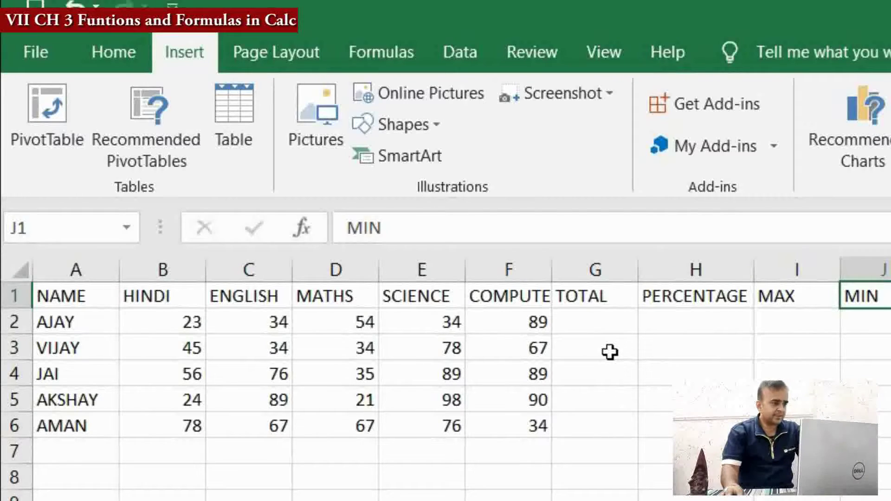
left_click(593, 329)
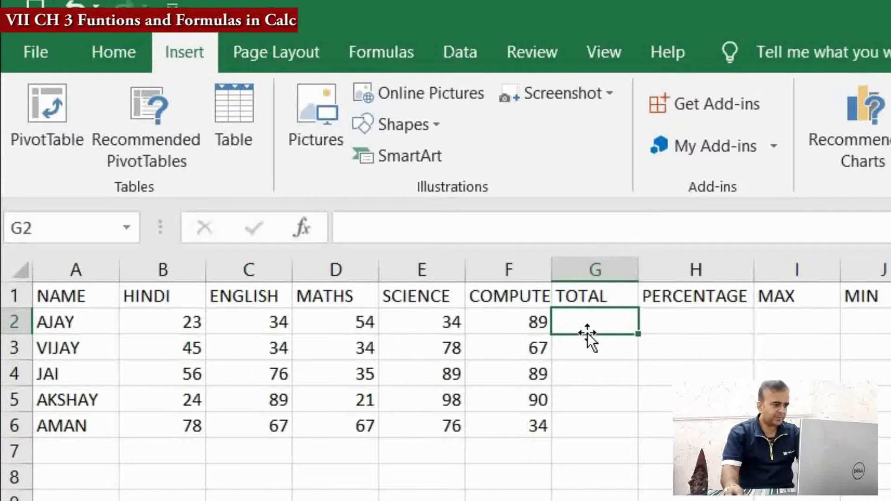
left_click(528, 348)
left_click(532, 392)
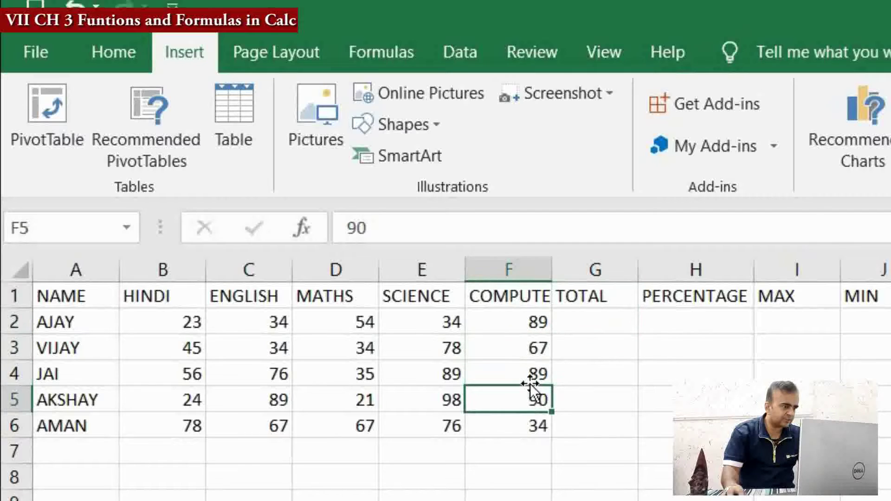
left_click(29, 228)
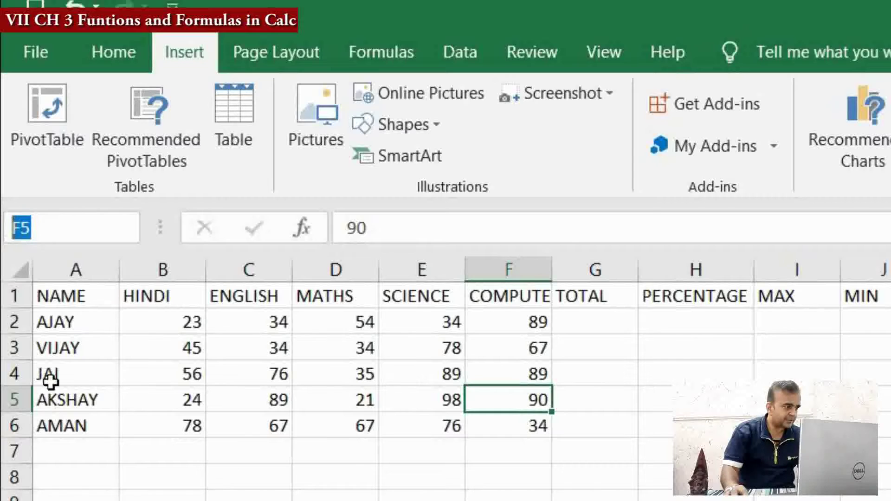
left_click(475, 449)
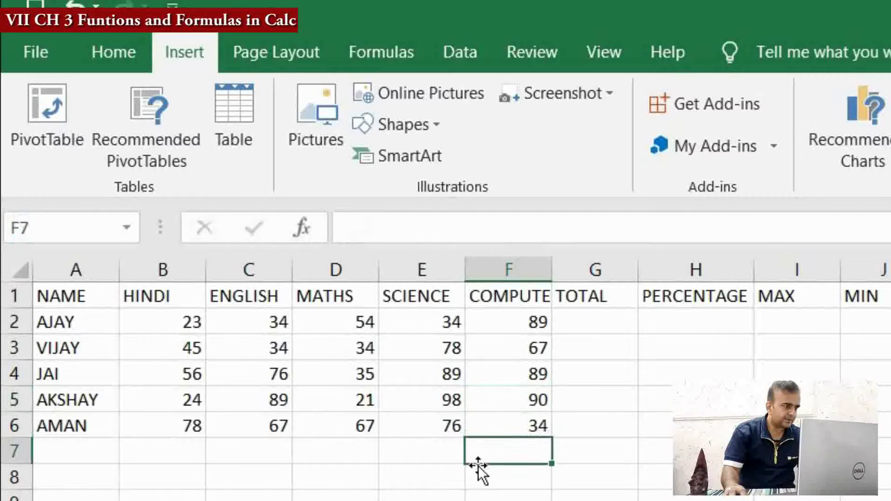
Calculate the first student's total in G2 with the formula =B2+C2+D2+E2+F2
left_click(571, 324)
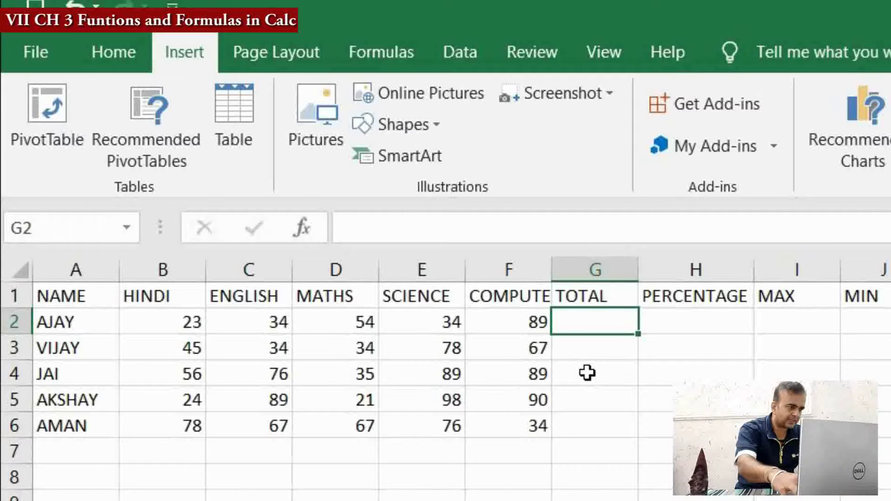
type("=")
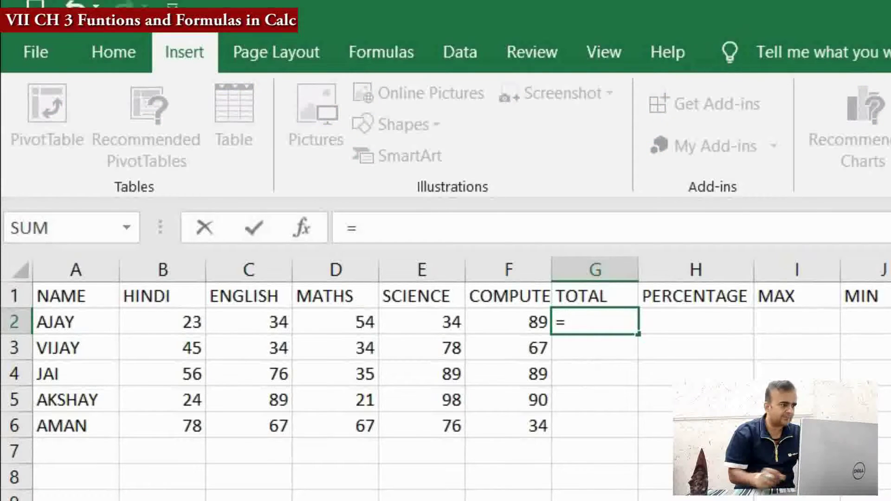
left_click(170, 326)
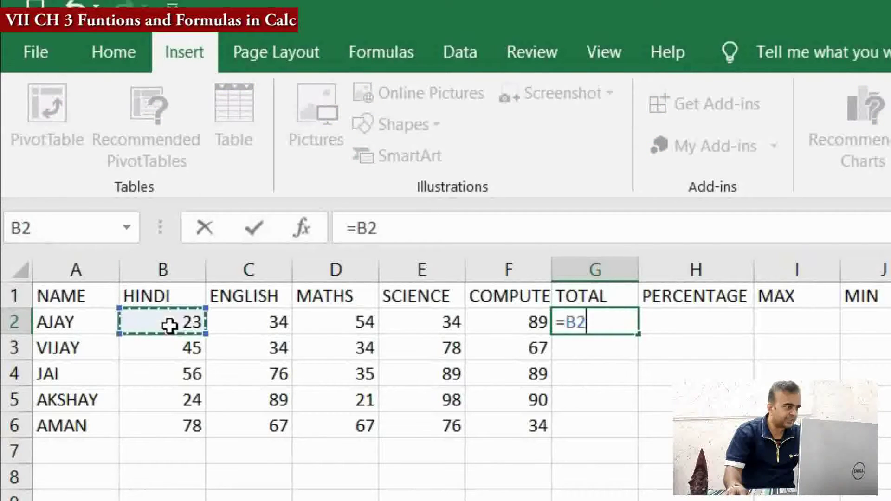
left_click(492, 331)
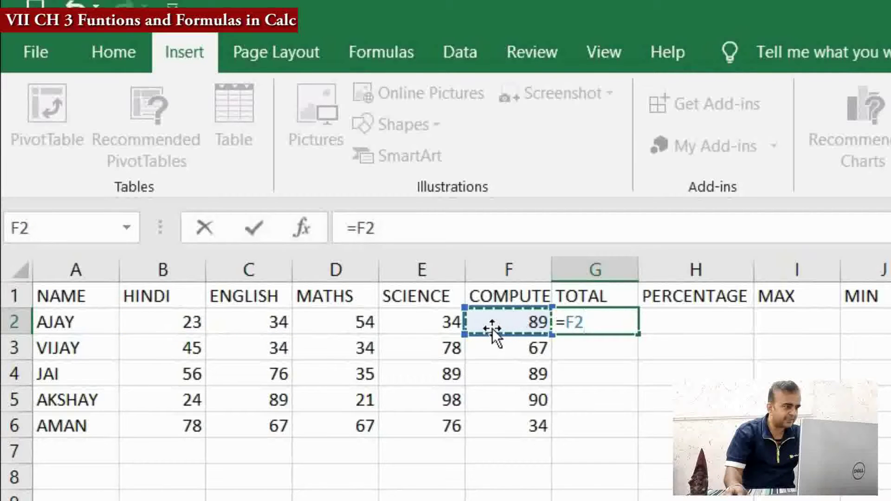
left_click(180, 320)
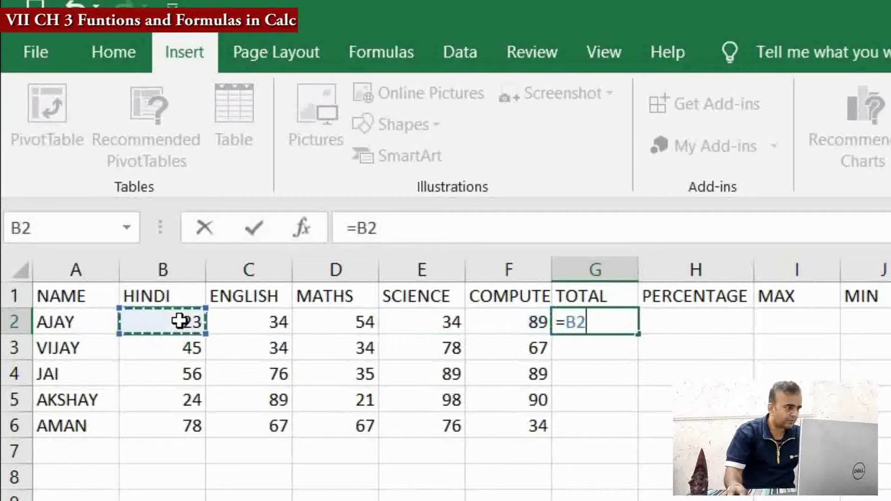
left_click(591, 327)
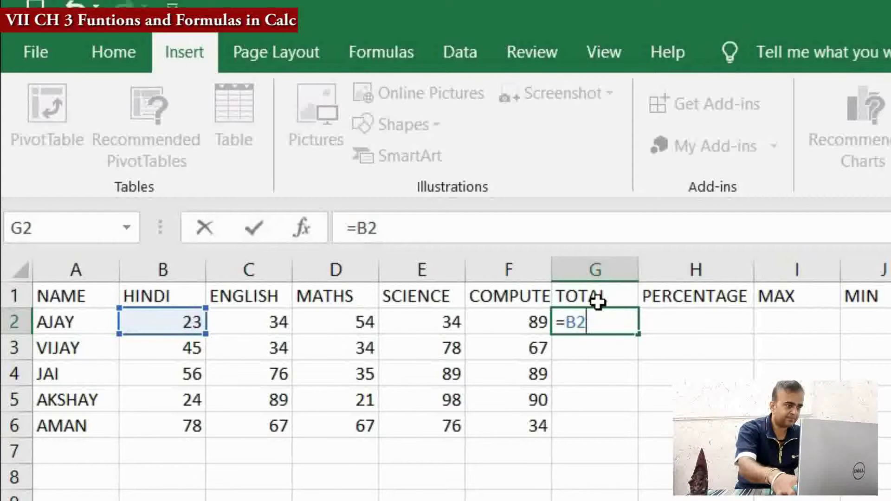
left_click(259, 322)
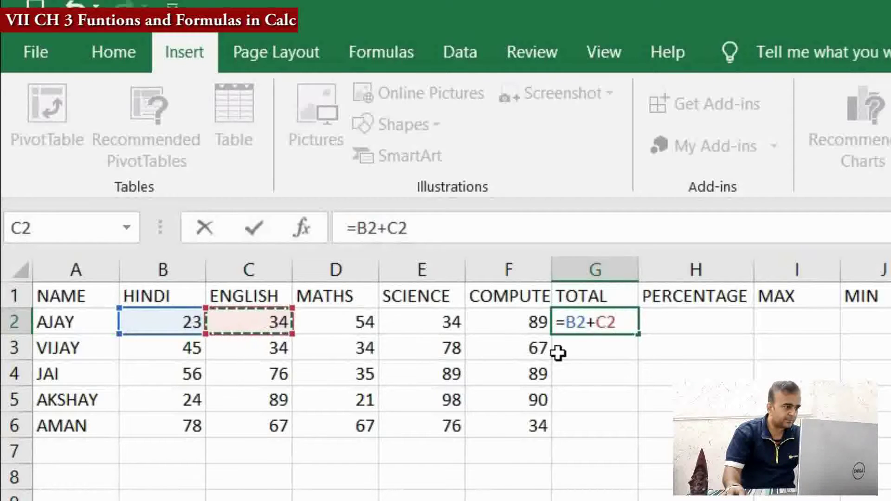
type("+")
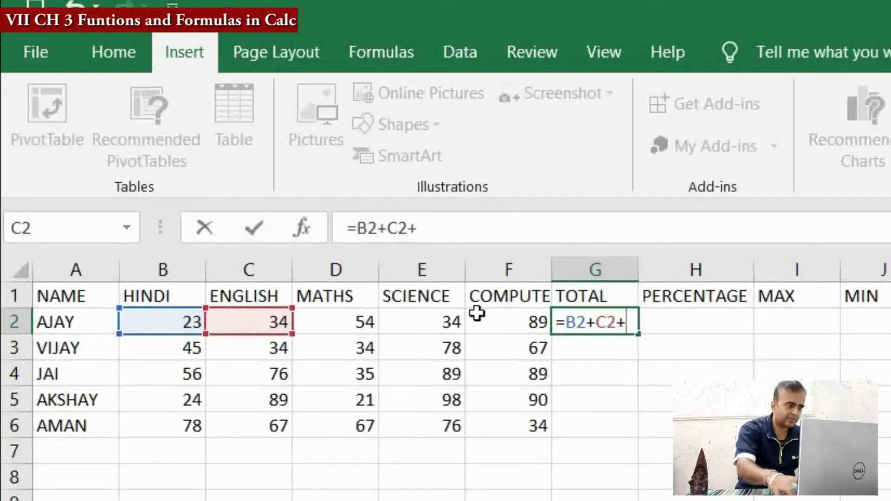
left_click(353, 324)
type("+")
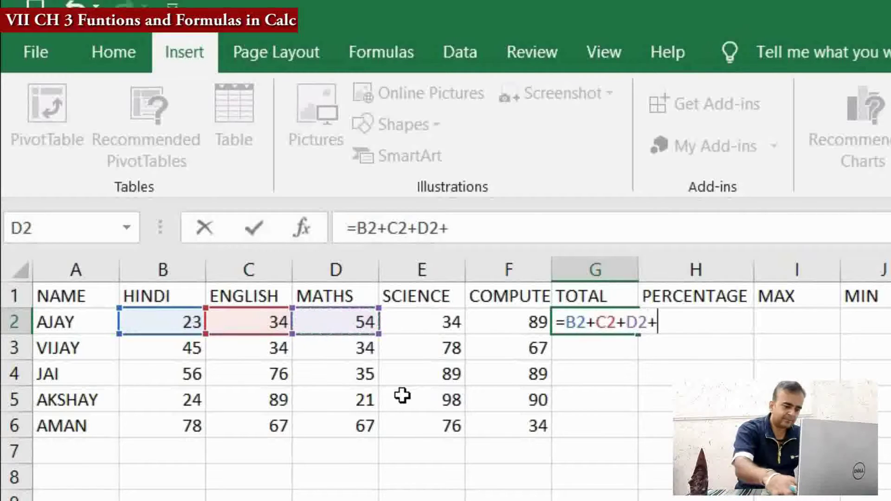
left_click(439, 322)
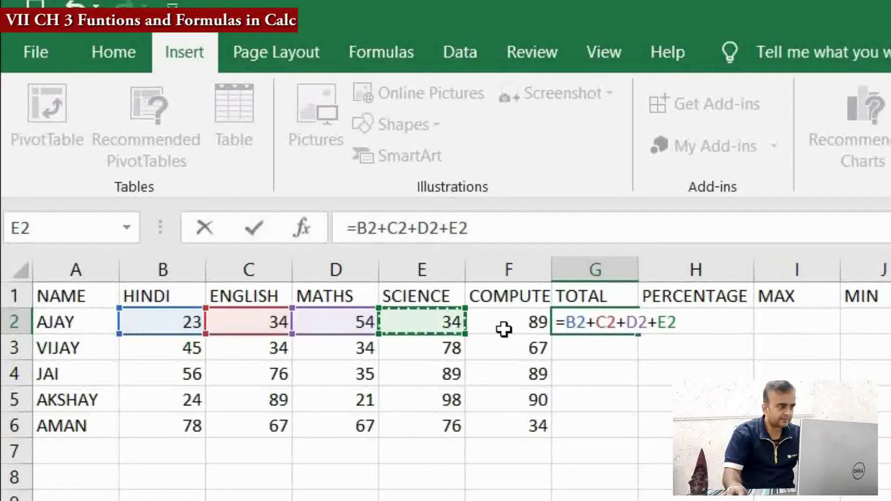
type("+")
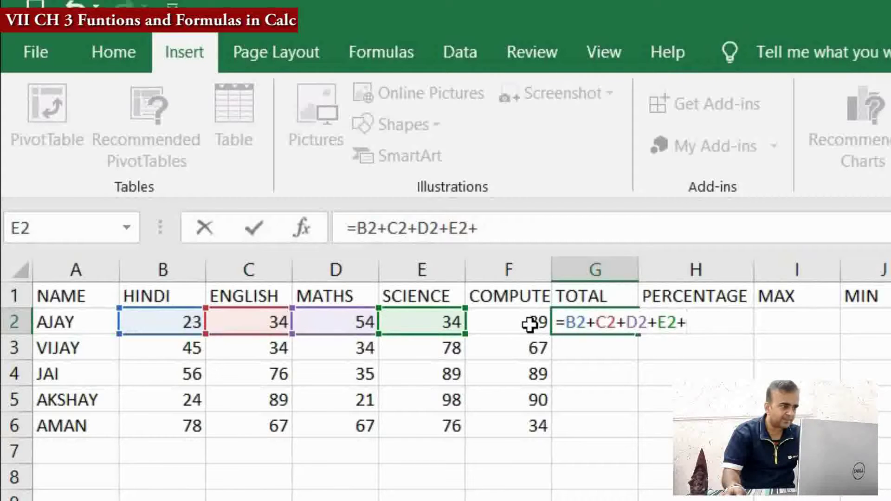
left_click(528, 324)
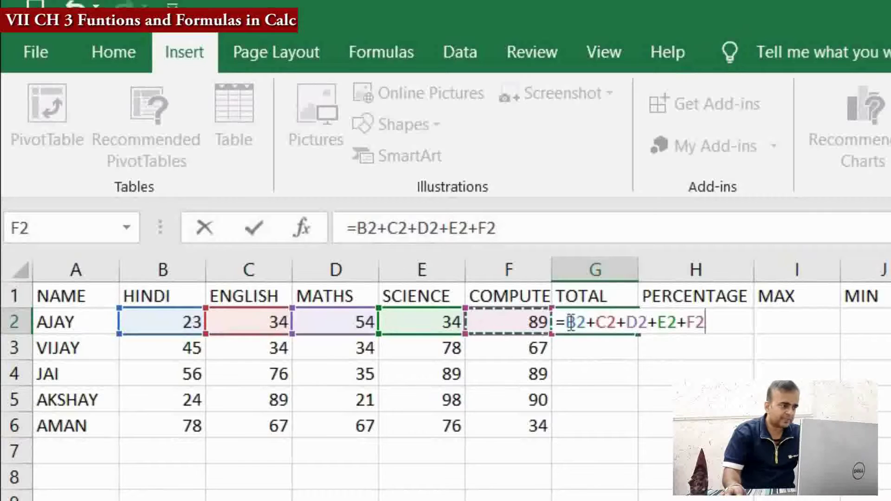
left_click_drag(567, 324, 705, 325)
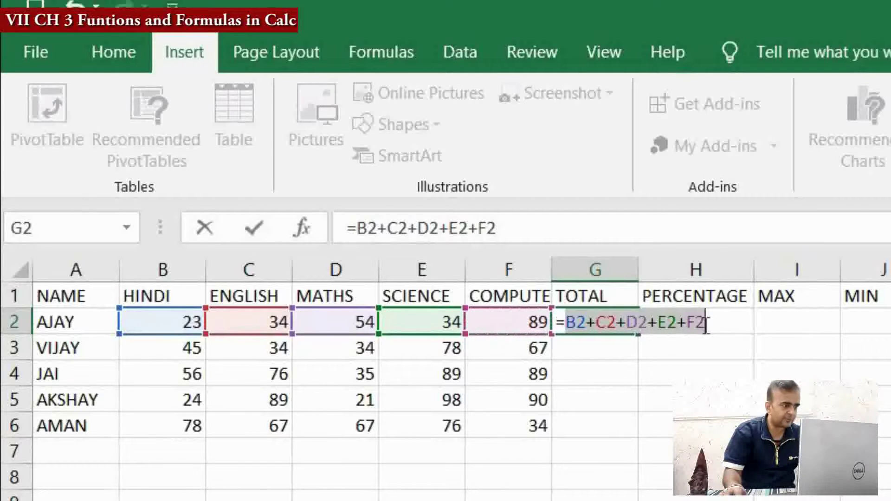
key("Right")
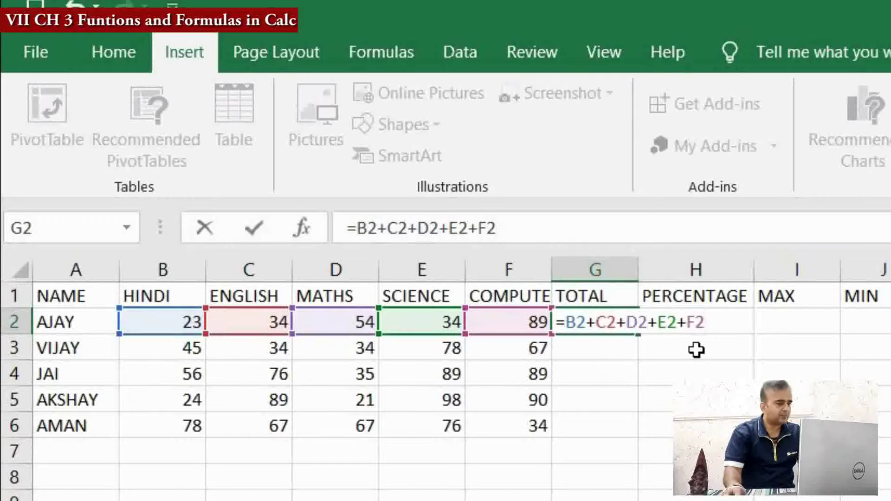
key("Return")
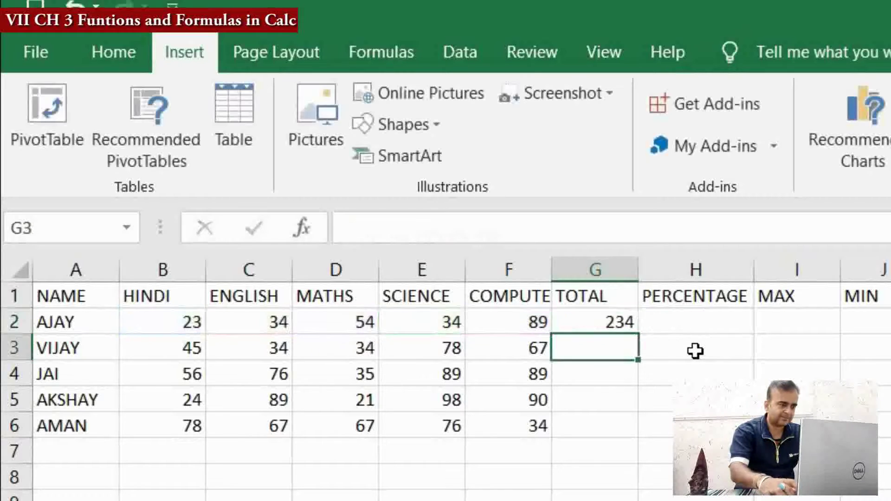
Review the total formula in G2, the marks it adds in B2:F2, and the second student's marks in B3:F3
left_click(590, 325)
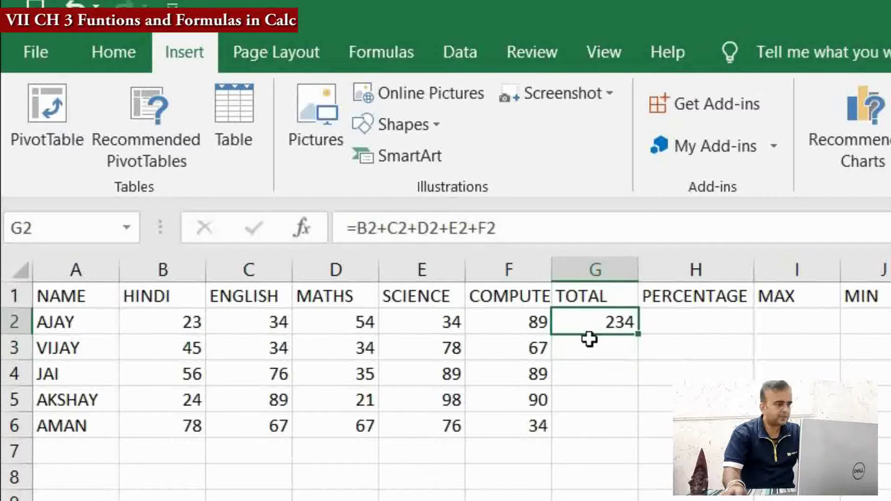
left_click_drag(211, 322, 518, 325)
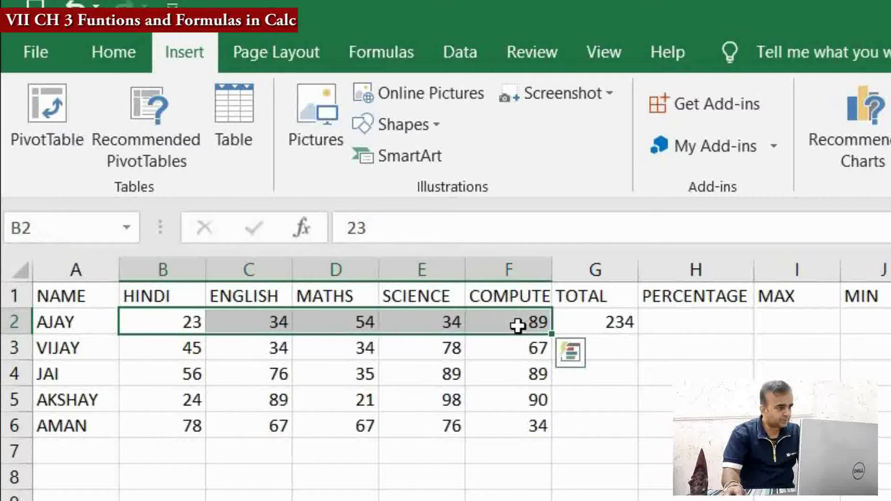
left_click(603, 344)
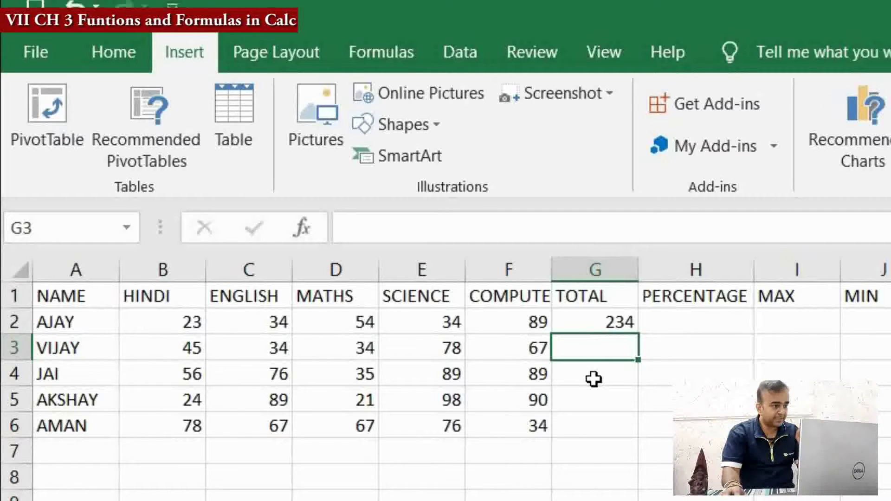
left_click(168, 351)
left_click_drag(235, 353, 507, 353)
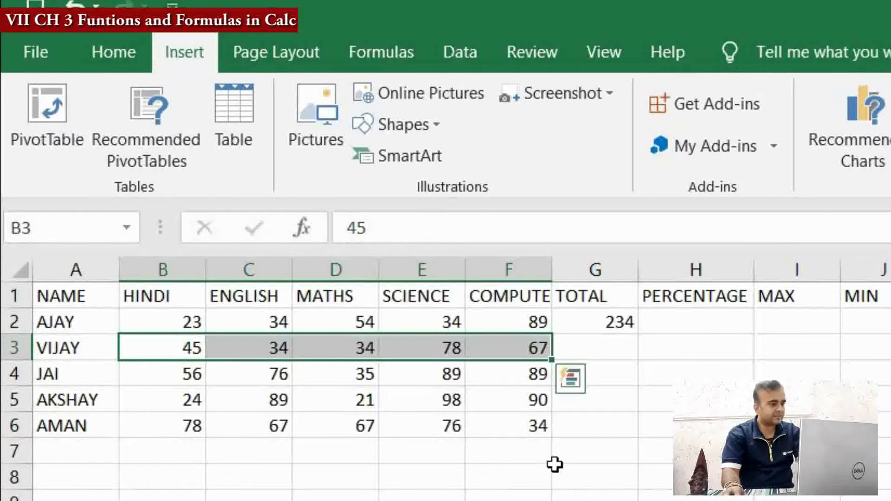
Calculate the second student's total in G3 with the function =SUM(B3:F3)
left_click(594, 349)
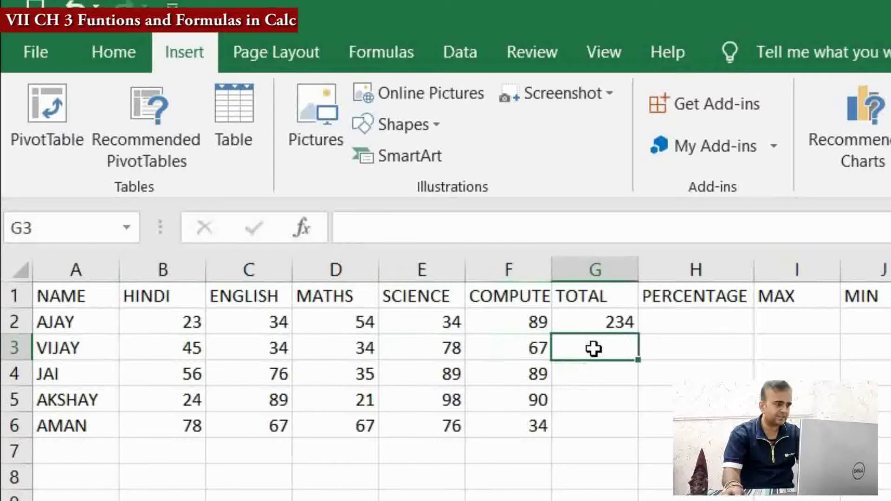
left_click(359, 228)
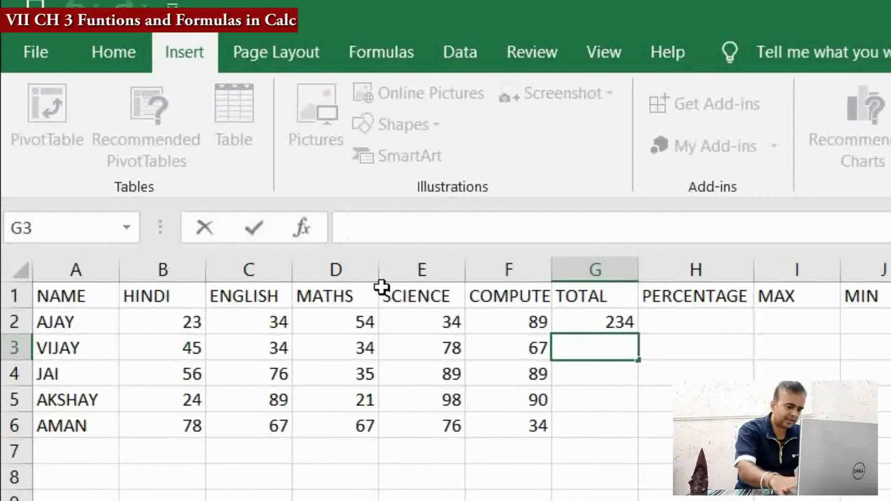
type("=")
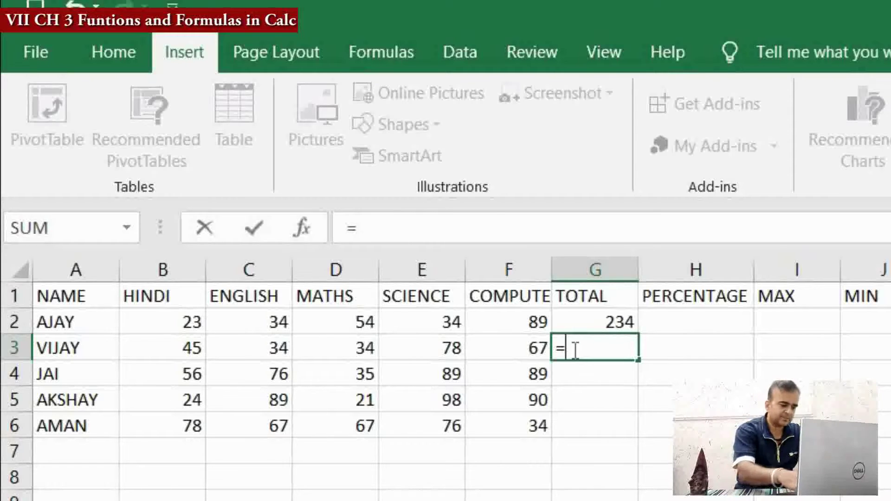
type("SUM")
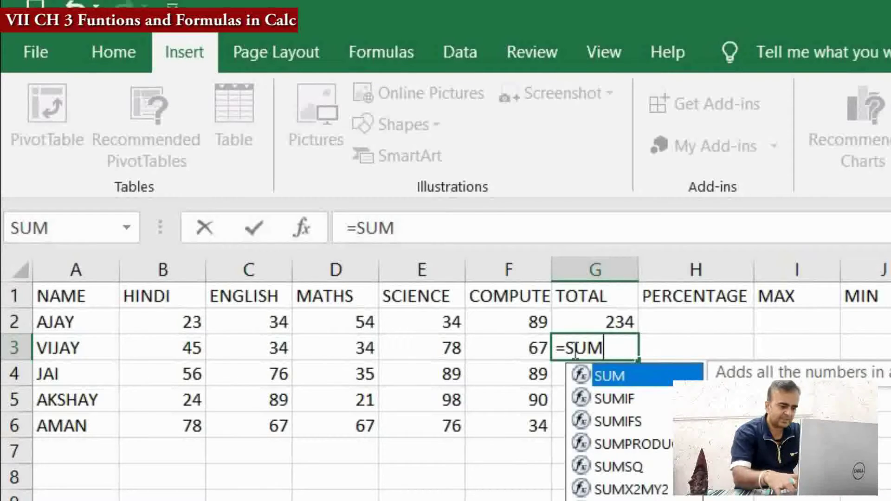
type("(")
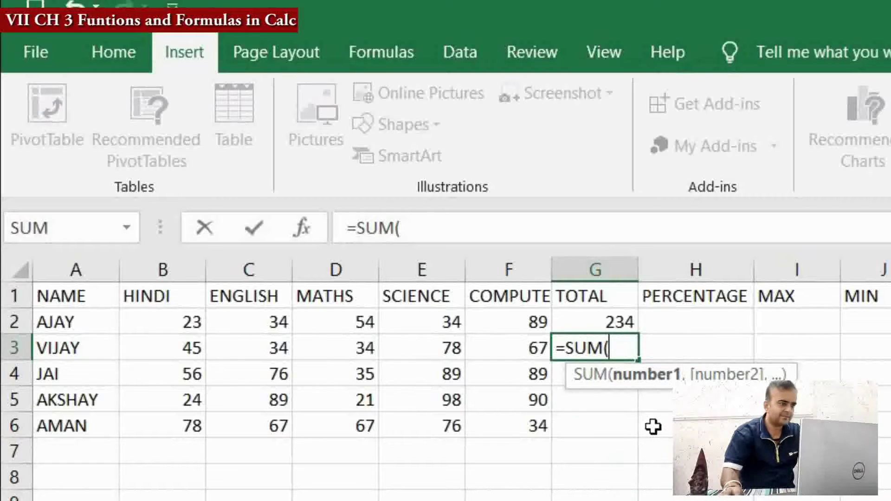
left_click(160, 351)
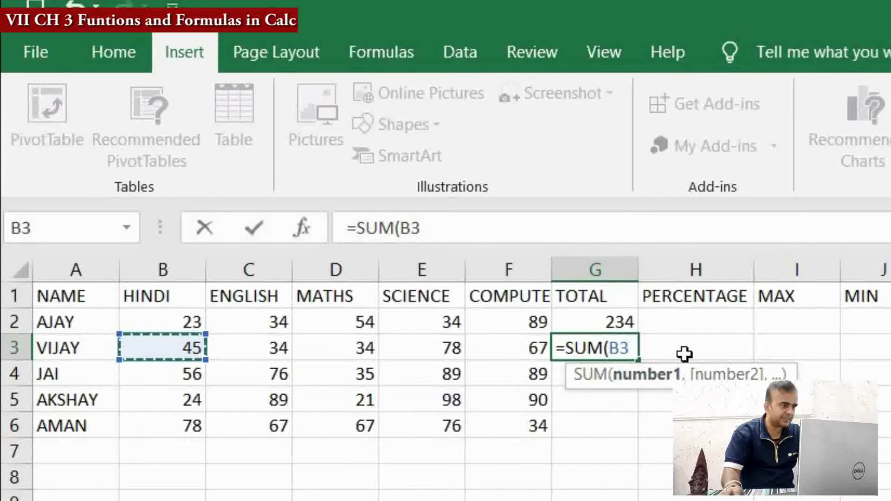
type(":B3")
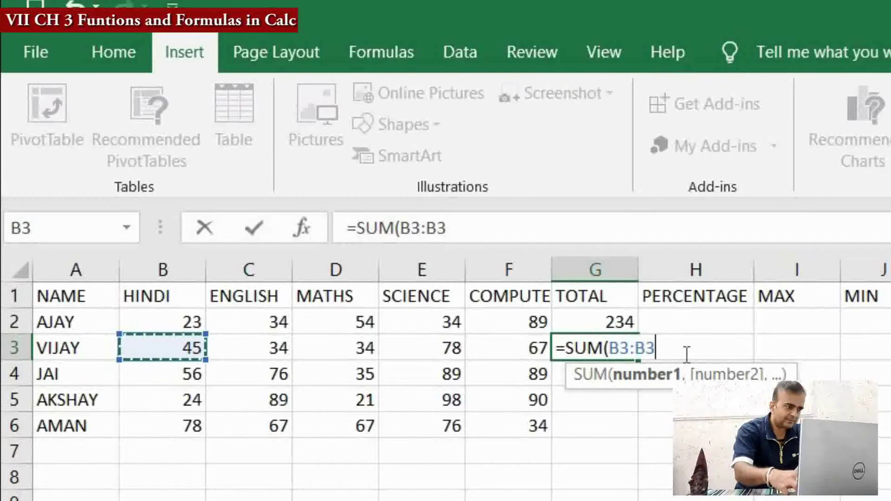
key("BackSpace")
key("BackSpace")
key("BackSpace")
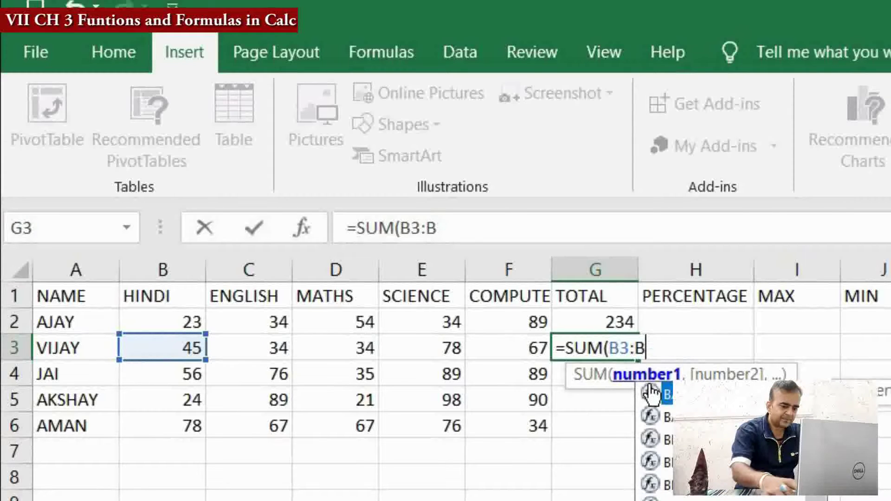
type(":")
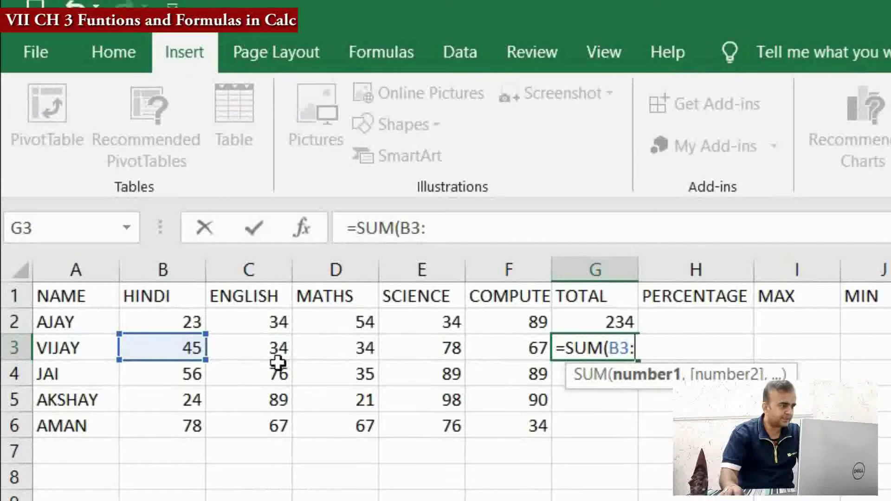
left_click(522, 349)
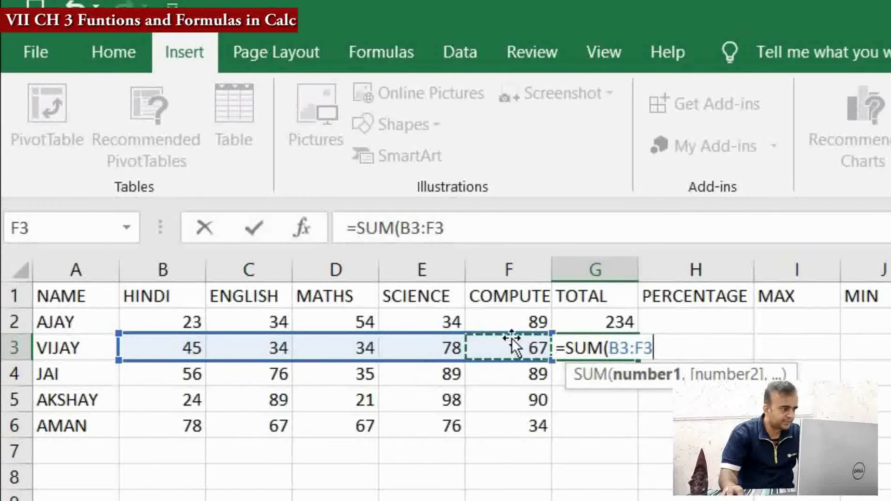
left_click_drag(655, 348, 604, 348)
left_click(655, 349)
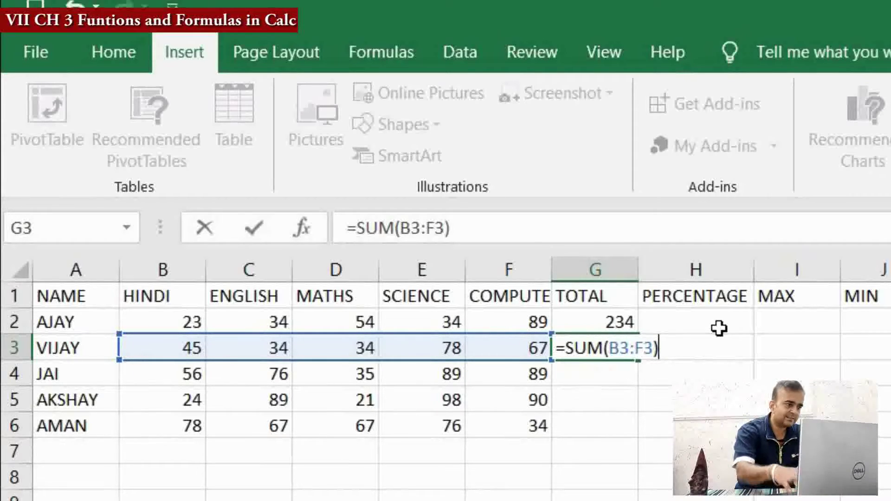
key("Return")
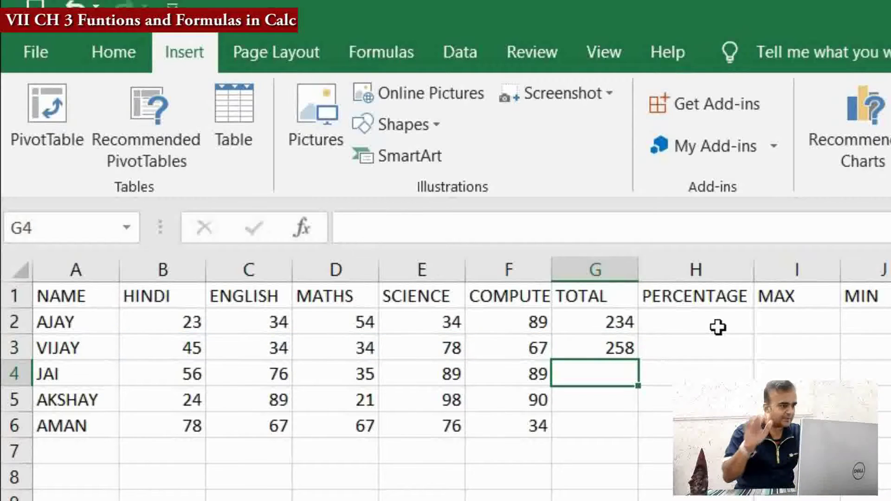
Examine the SUM formula in G3 and the range of marks B3:F3 that it adds
left_click(584, 344)
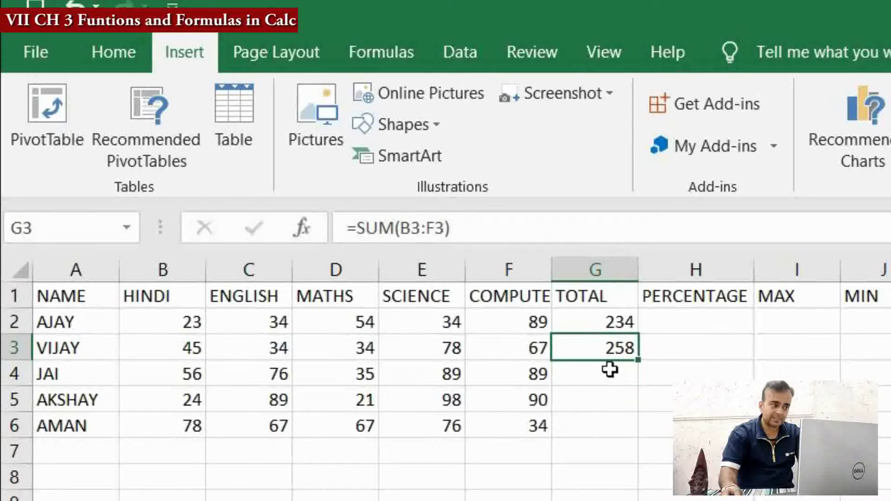
left_click_drag(179, 348, 571, 347)
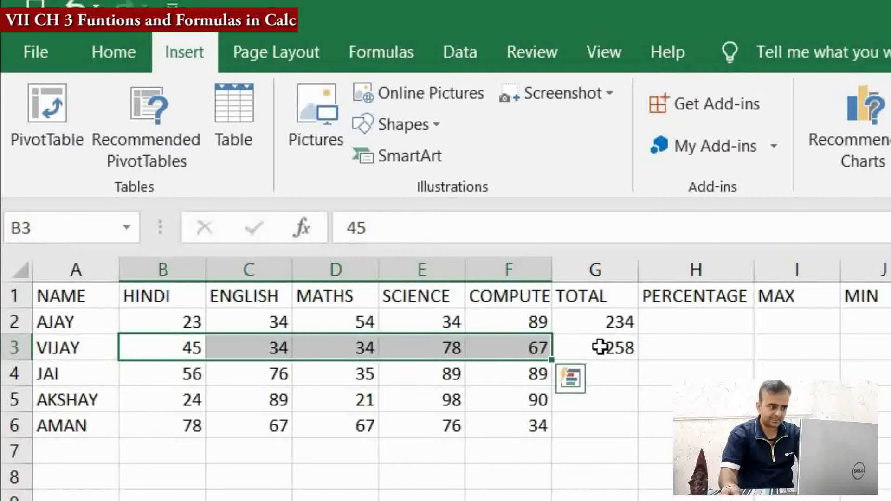
left_click(602, 347)
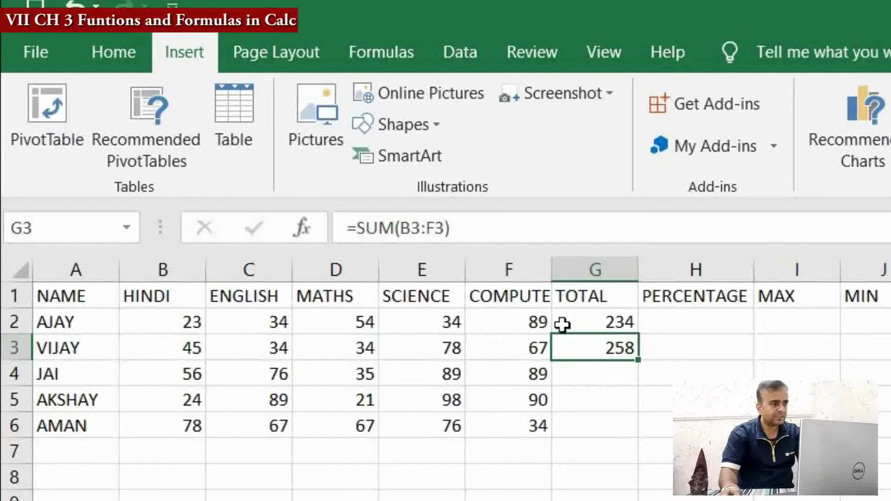
left_click(361, 223)
triple_click(361, 223)
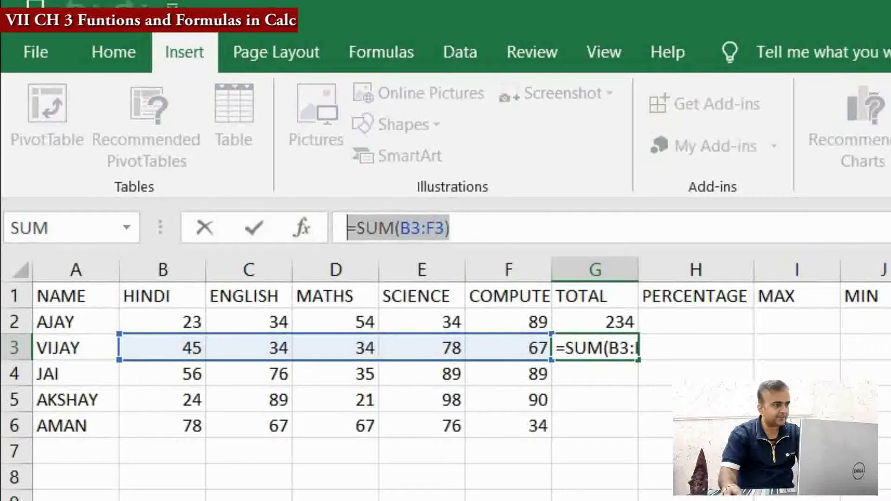
Compare the addition formula in G2 with the SUM formula in G3, discarding any reference entered by accident
type("=")
left_click(601, 322)
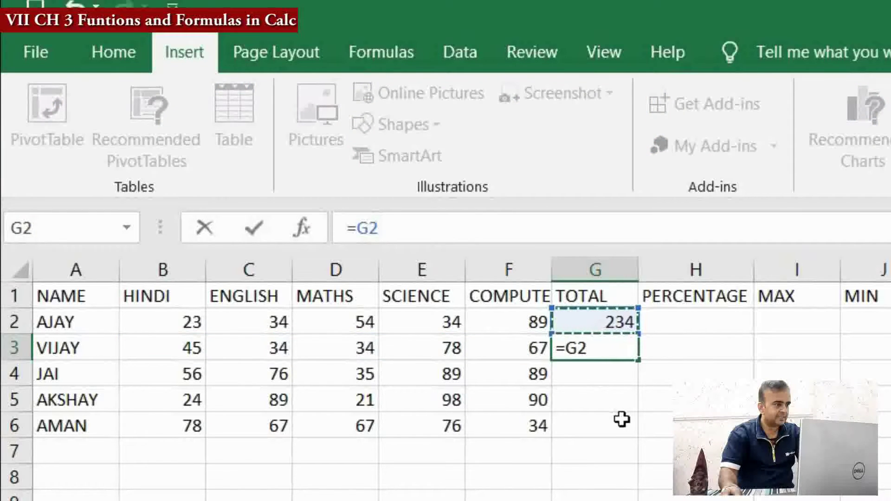
left_click(621, 425)
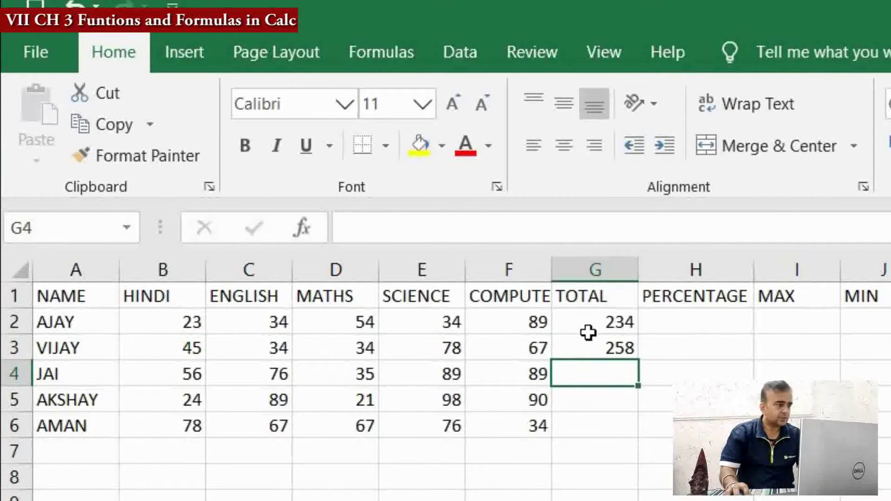
left_click(595, 326)
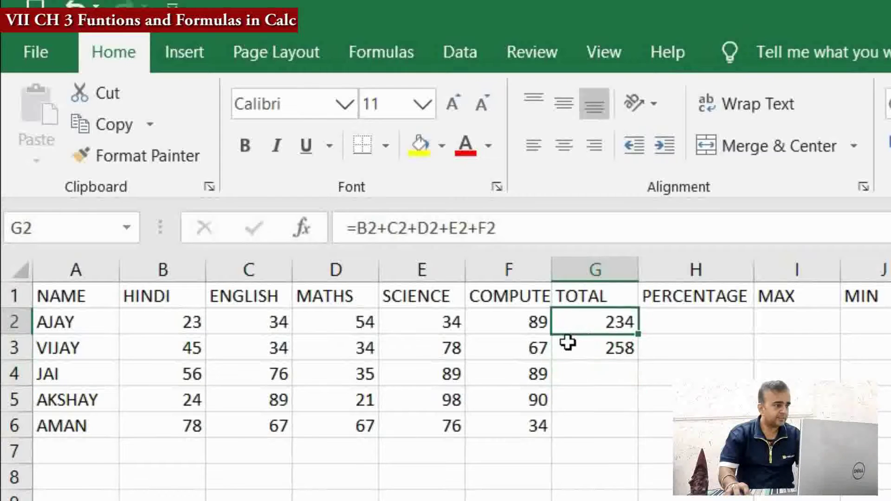
left_click_drag(496, 226, 349, 227)
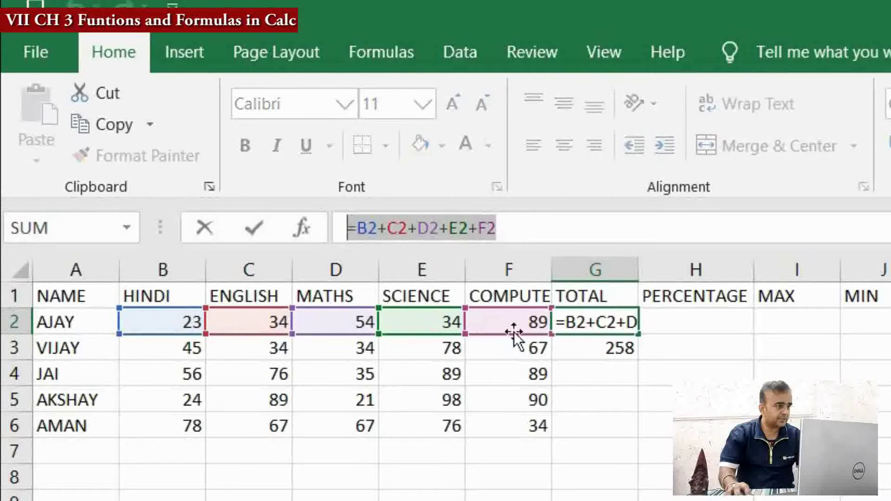
left_click(597, 355)
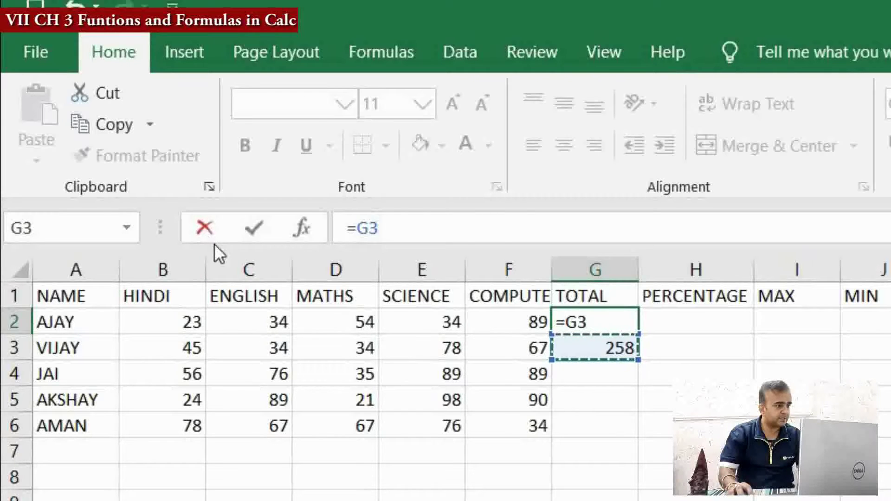
key("Escape")
Calculate the third student's total in G4 with AutoSum over B4:F4
left_click(605, 373)
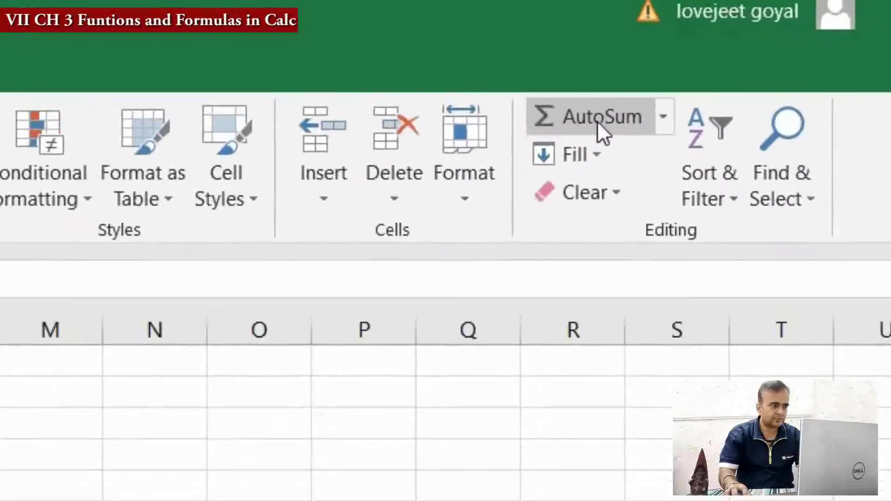
left_click(649, 81)
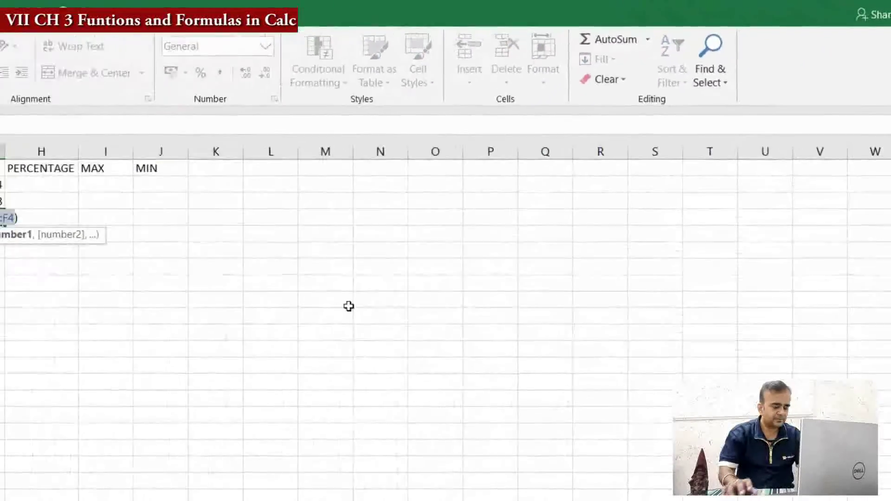
key("Return")
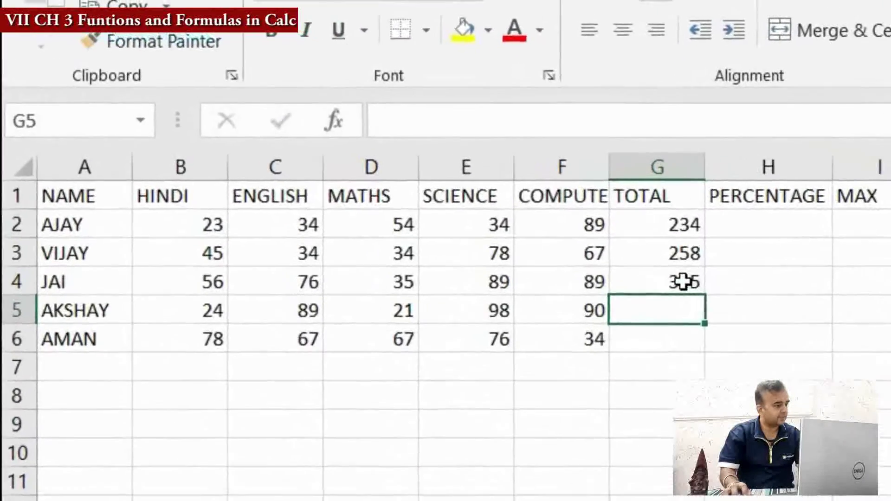
Examine the SUM formula in G4 and the remaining total cells G5 and G6
left_click(727, 305)
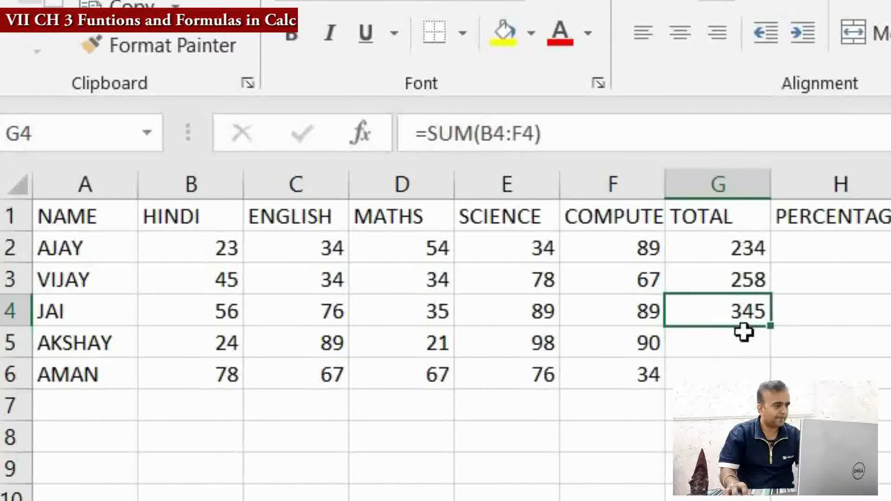
left_click_drag(539, 133, 411, 133)
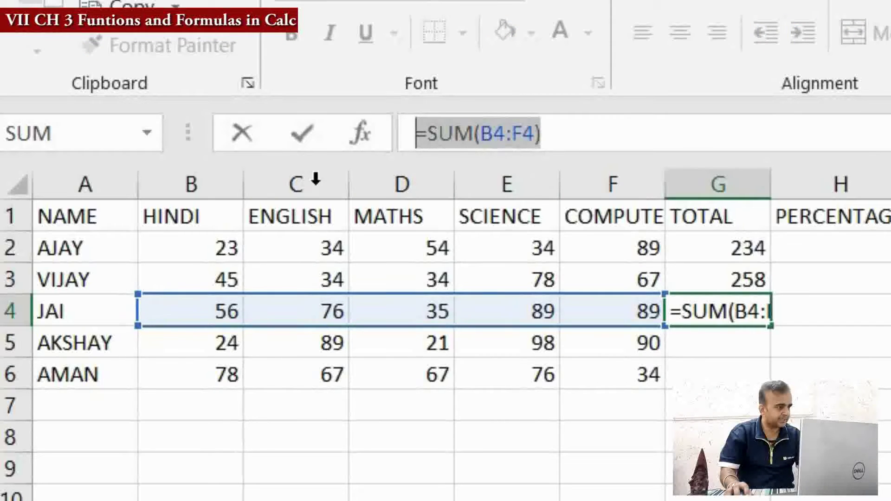
key("Escape")
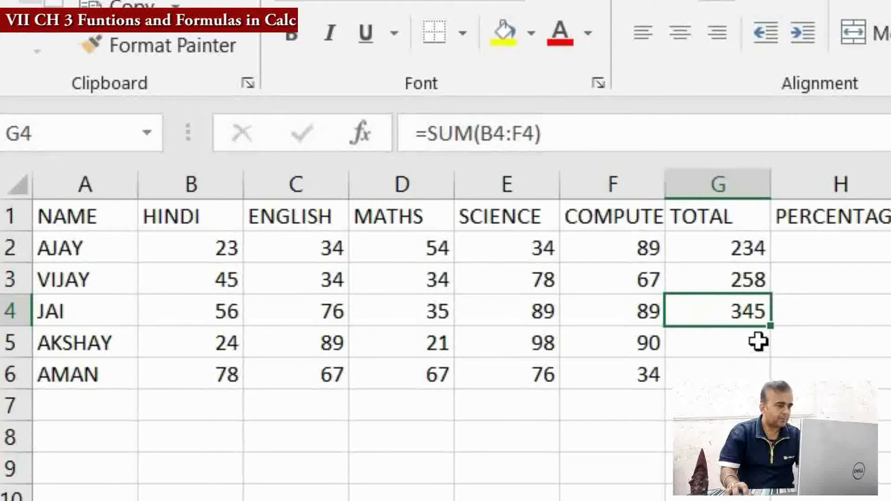
left_click(732, 346)
left_click(730, 373)
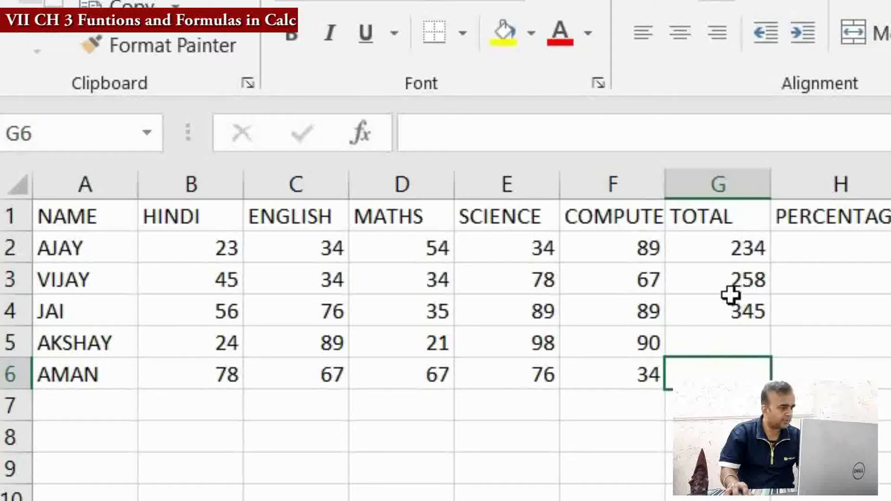
Clear the contents of the total cells G3:G5
left_click_drag(728, 284, 724, 344)
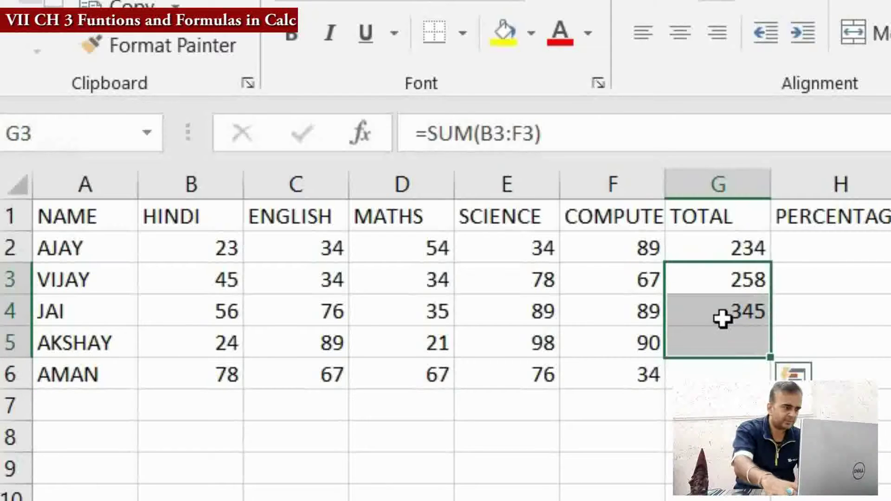
key("Delete")
left_click(732, 370)
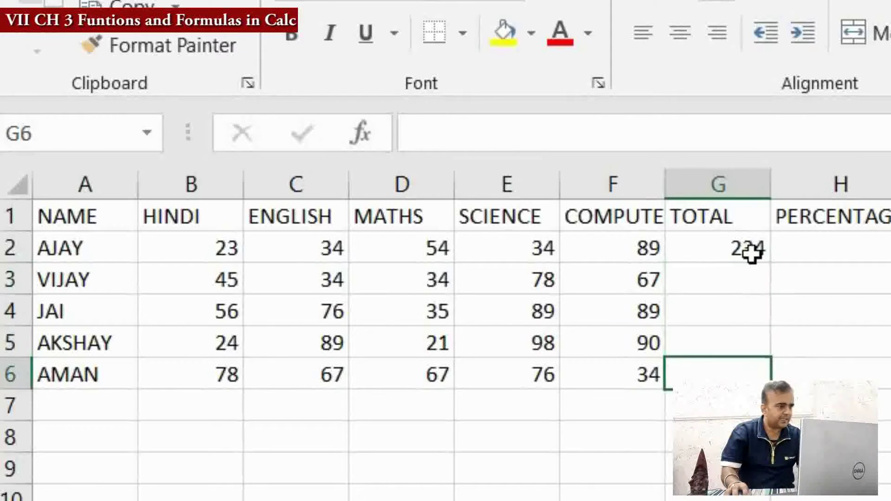
Replace the first student's total formula in G2 with the AutoSum function =SUM(B2:F2)
left_click(748, 261)
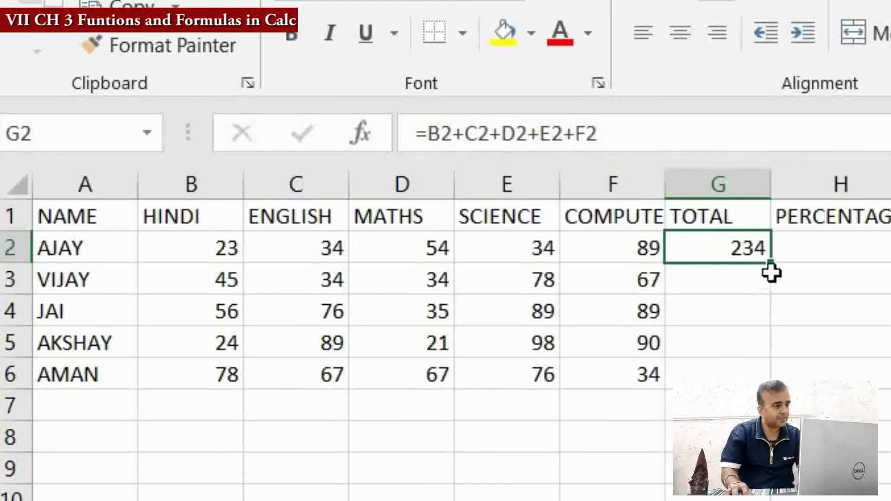
key("alt+equal")
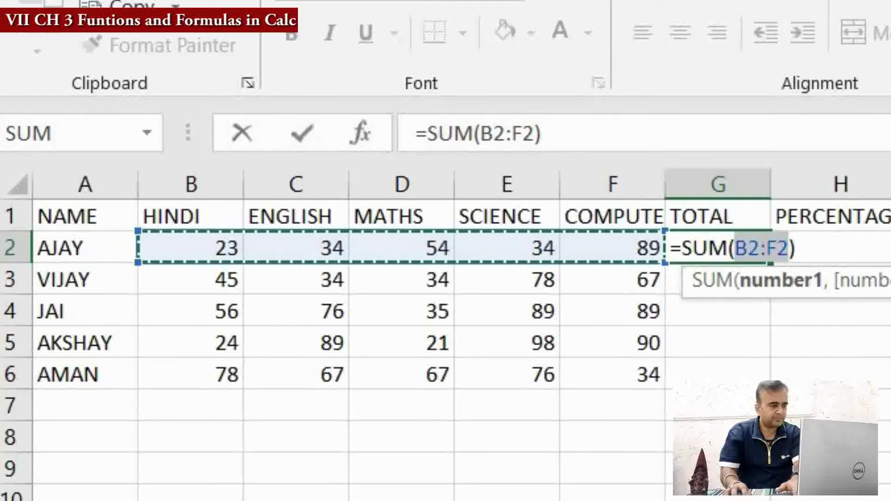
key("Return")
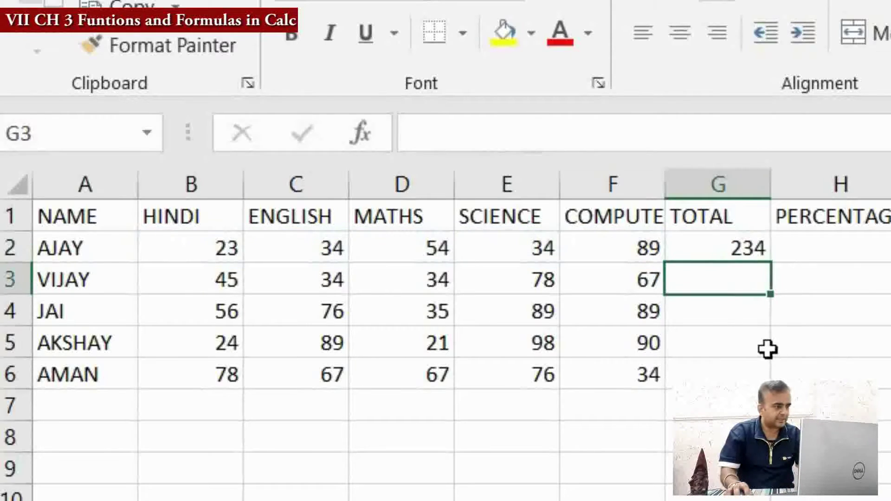
Fill the SUM formula from G2 down to G6 to total every remaining student's marks
left_click(752, 247)
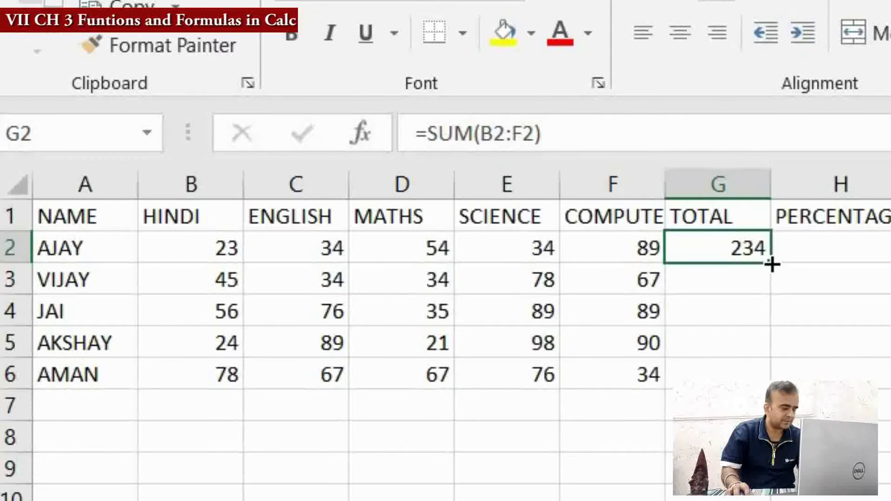
left_click_drag(772, 265, 772, 388)
left_click(719, 437)
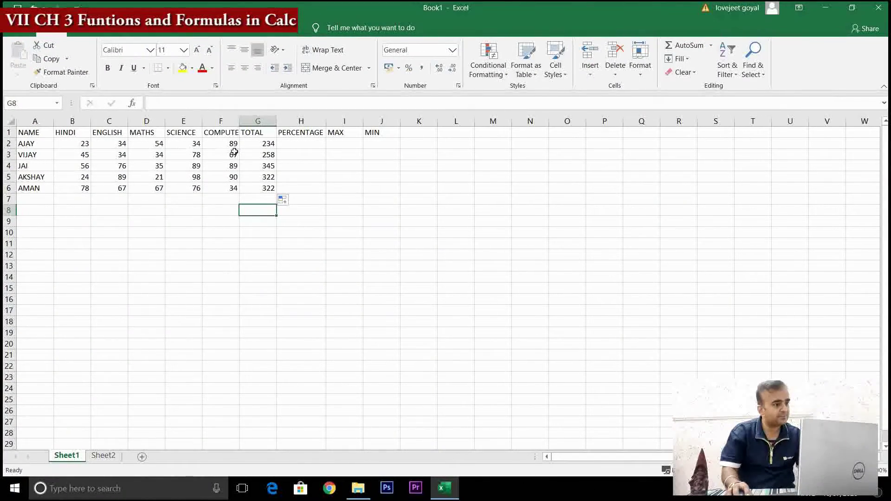
left_click(257, 148)
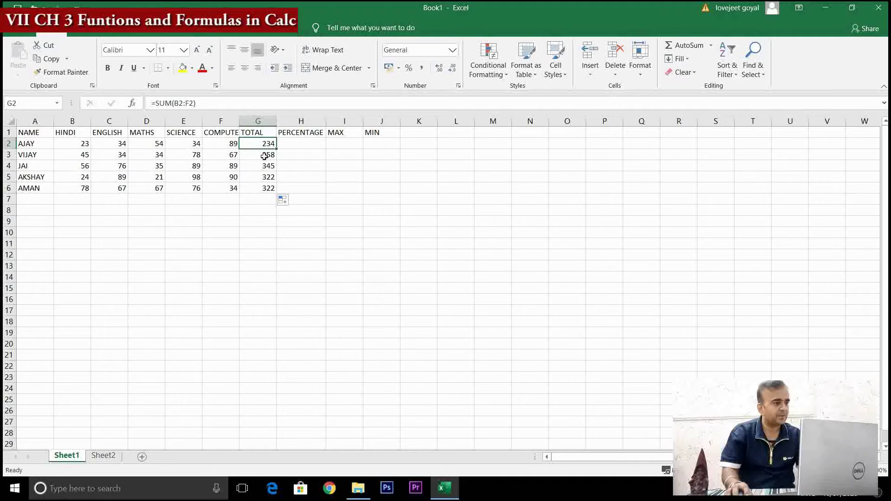
Calculate the first student's percentage in H2 with the formula =G2/500*100
left_click(296, 144)
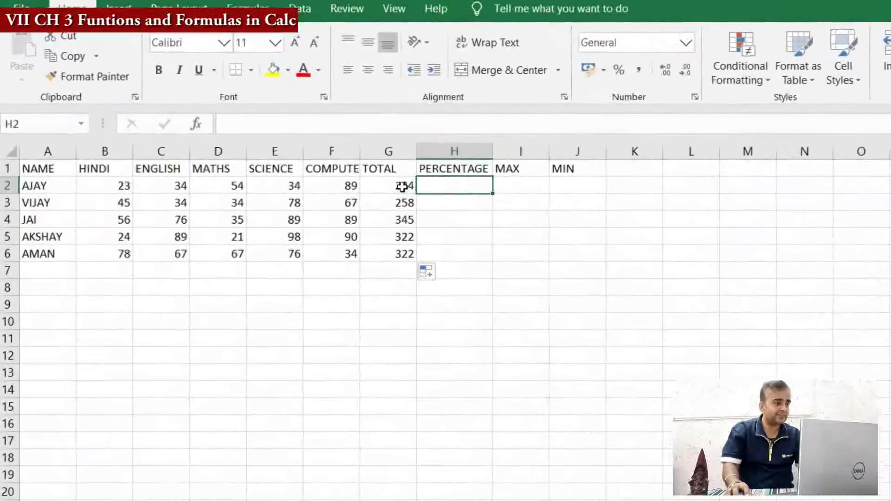
left_click(455, 203)
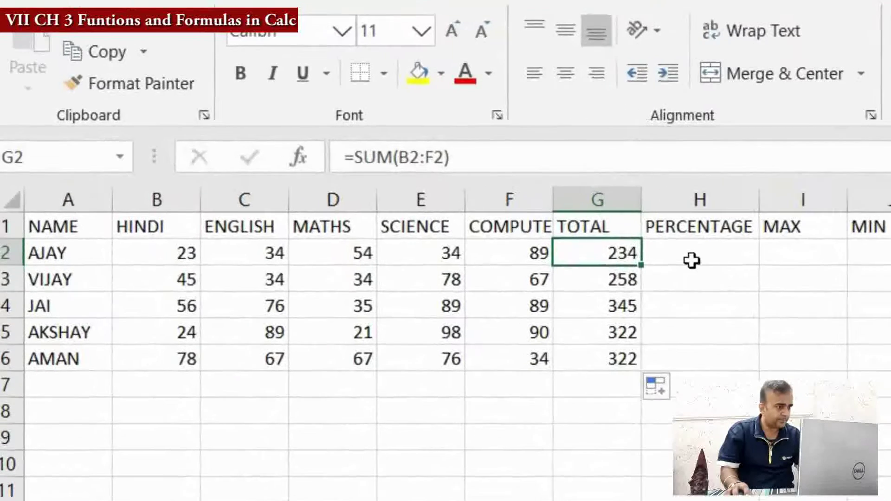
left_click(728, 264)
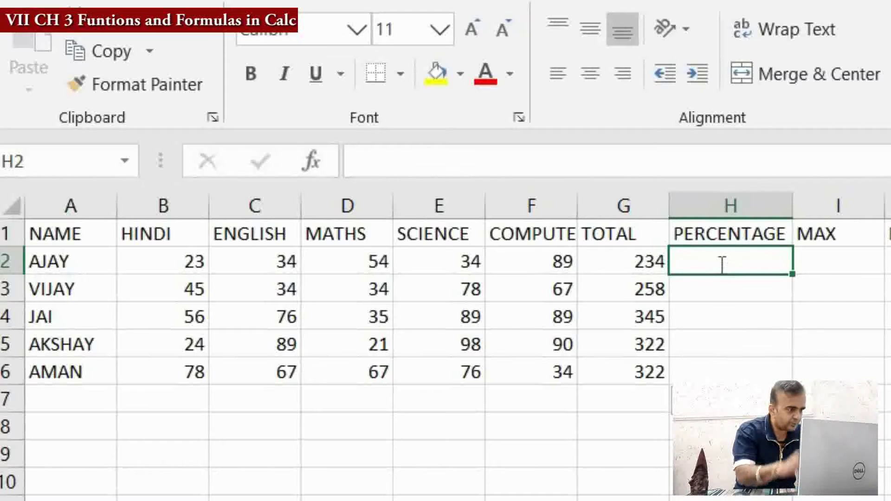
type("=")
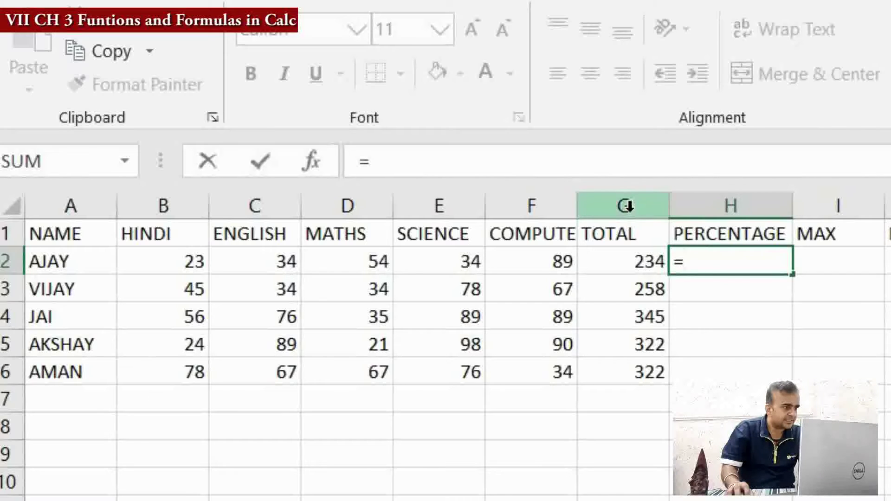
left_click(624, 261)
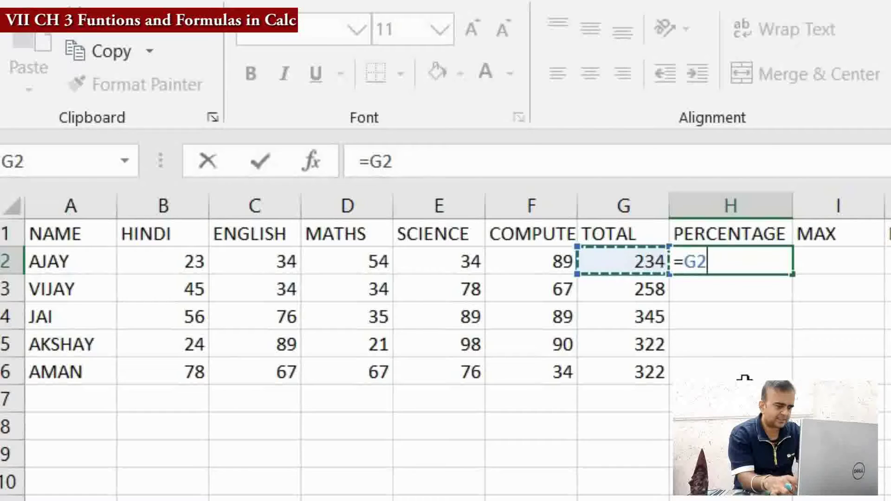
type("/")
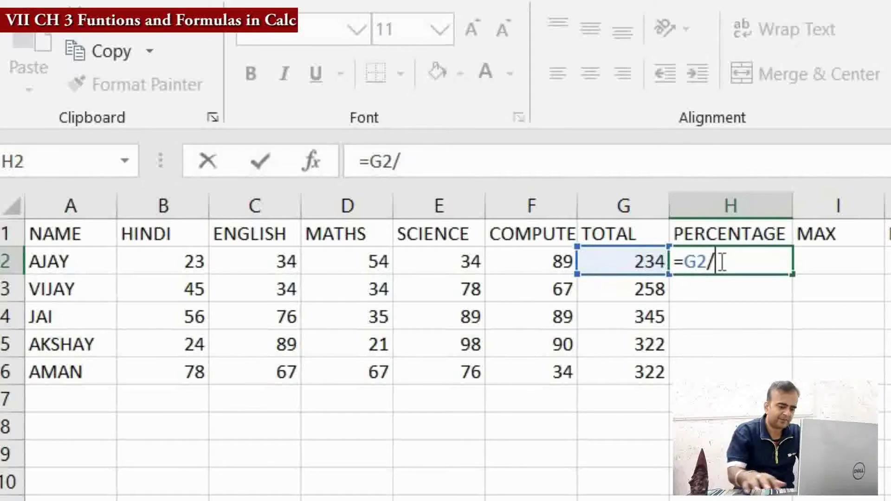
type("500*")
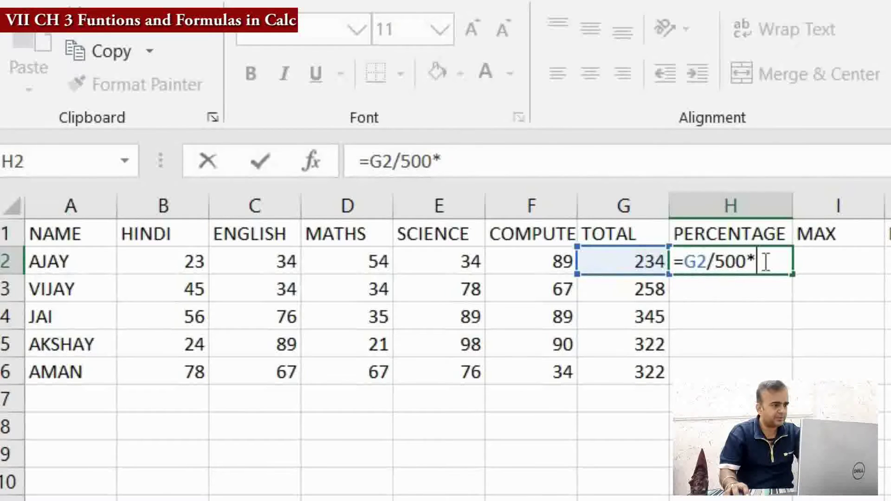
type("100")
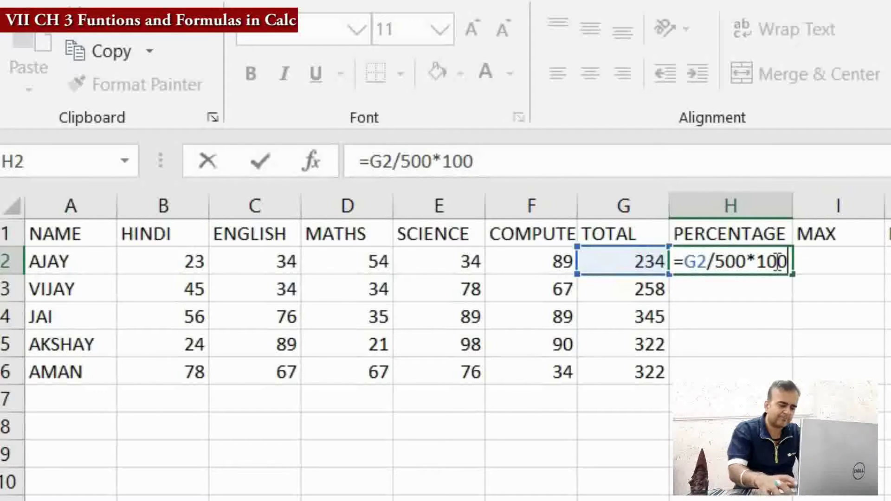
key("Return")
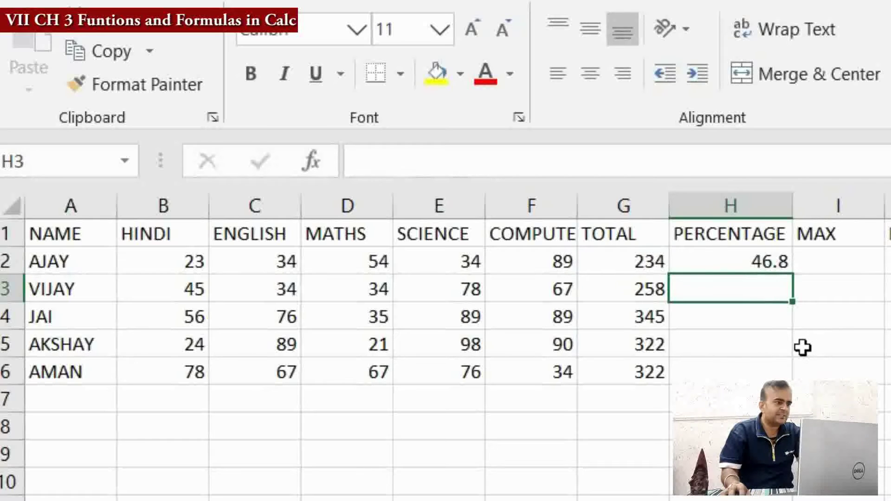
Fill the percentage formula from H2 down to H6 for the remaining students
left_click(768, 260)
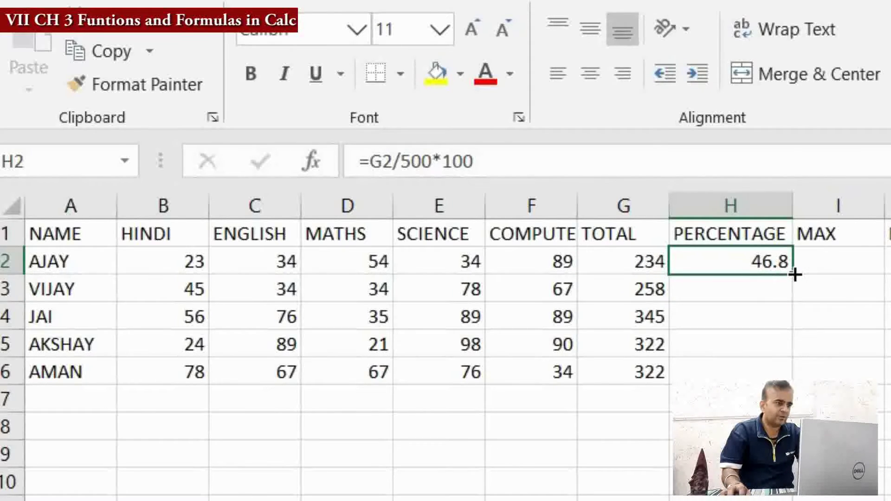
left_click_drag(794, 274, 793, 379)
left_click(731, 426)
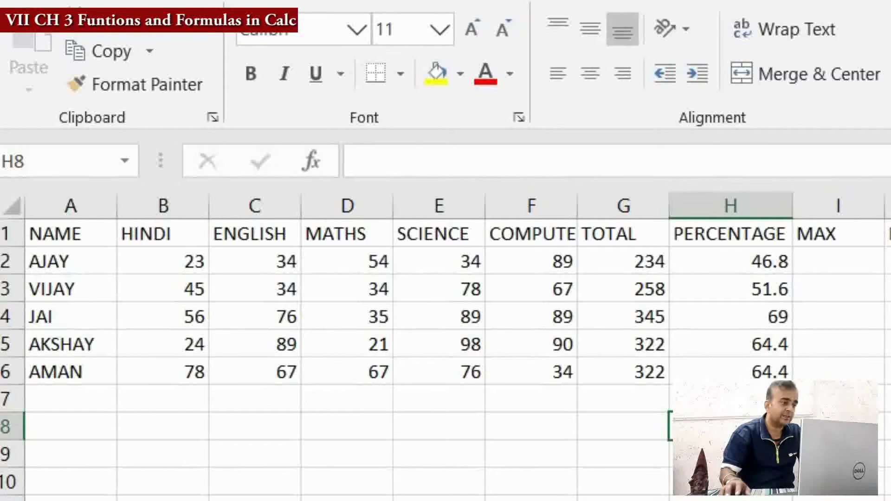
Review the MAX and MIN headings and the first student's marks in B2:F2, and select cell I2
left_click(832, 233)
key("Right")
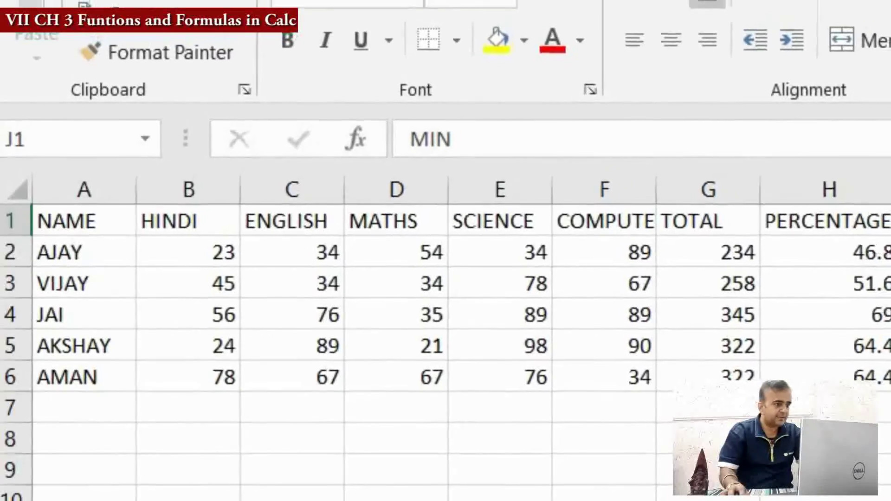
key("Left")
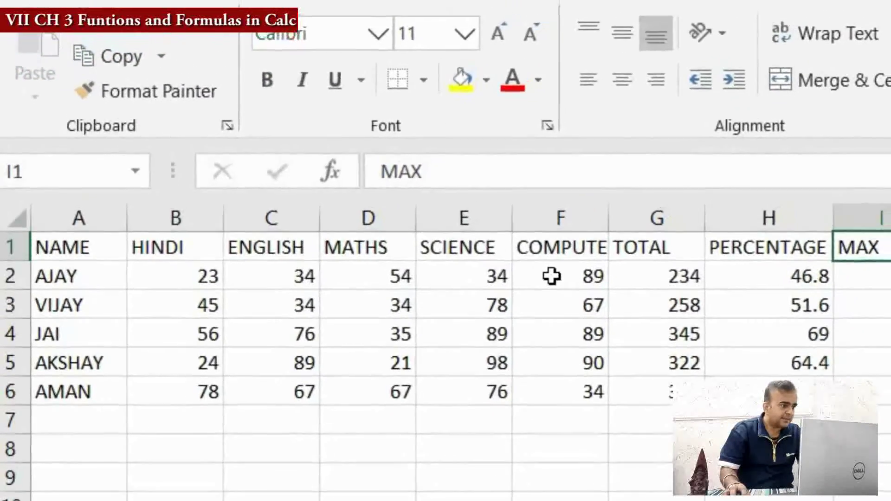
left_click_drag(571, 269, 172, 291)
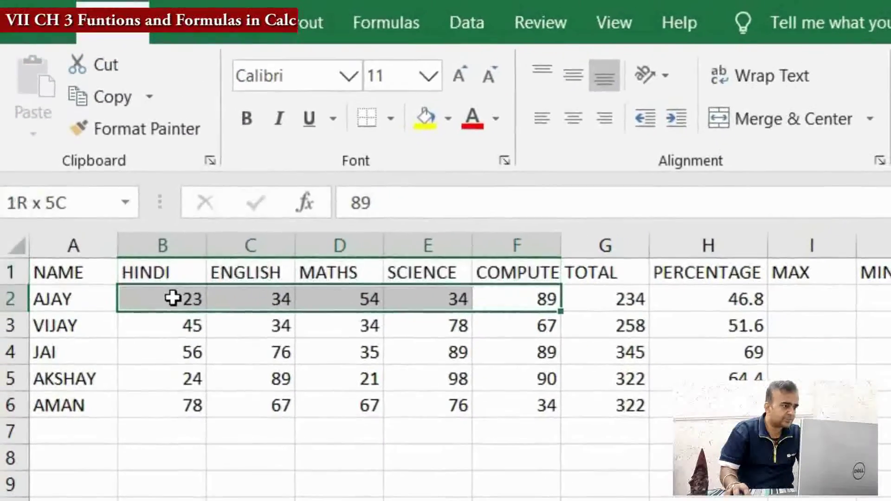
left_click(831, 293)
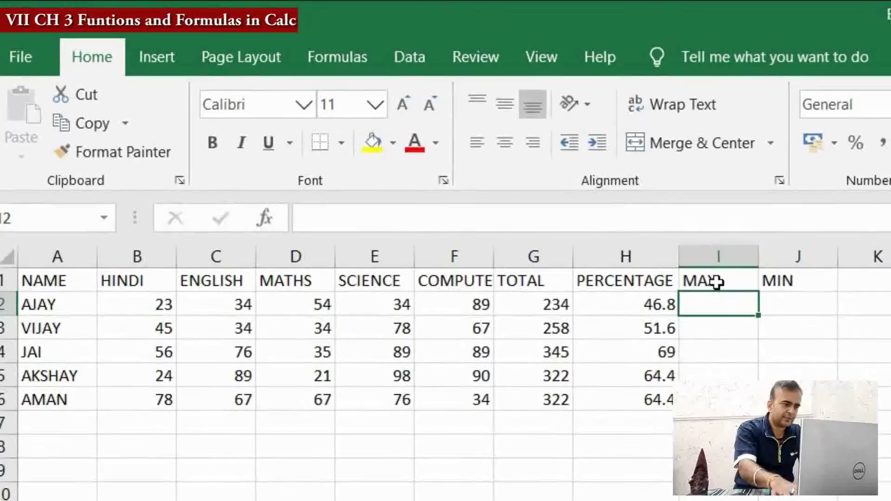
Calculate the first student's highest mark in I2 with the formula =MAX(B2:F2)
type("=")
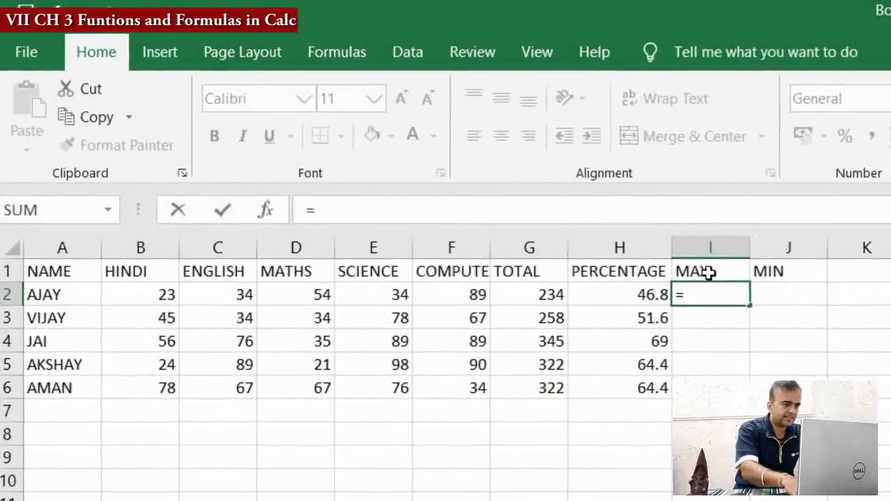
type("SU")
key("BackSpace")
key("BackSpace")
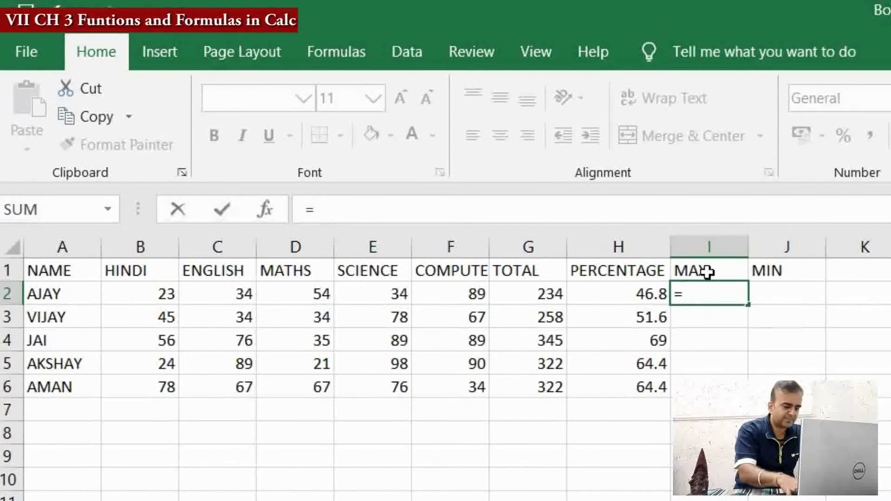
type("MAX(")
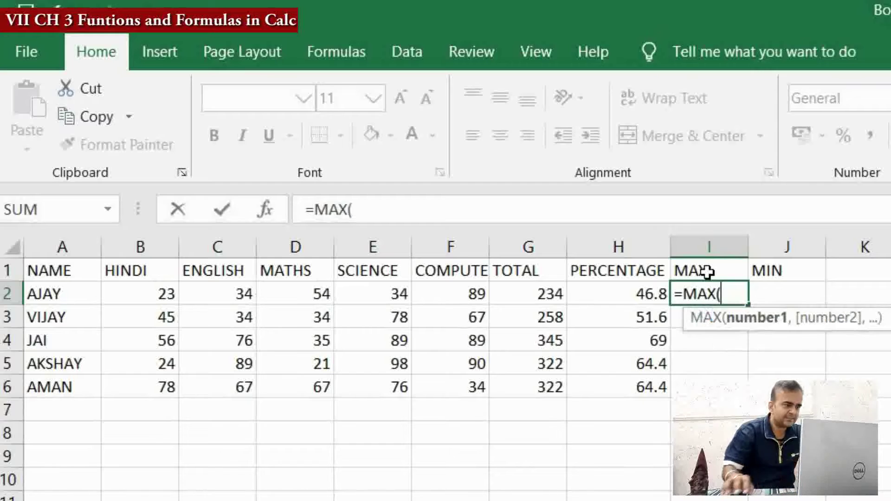
left_click(136, 293)
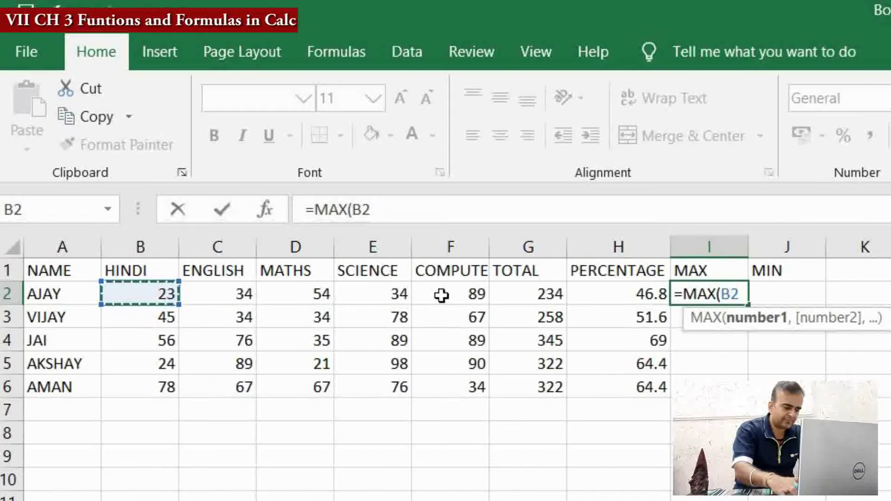
type(":B2")
key("BackSpace")
key("BackSpace")
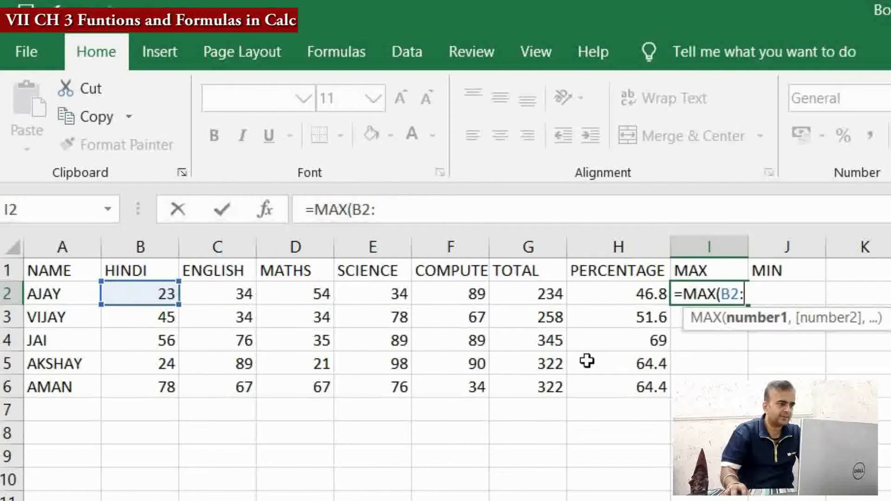
left_click(446, 296)
type(")")
key("Return")
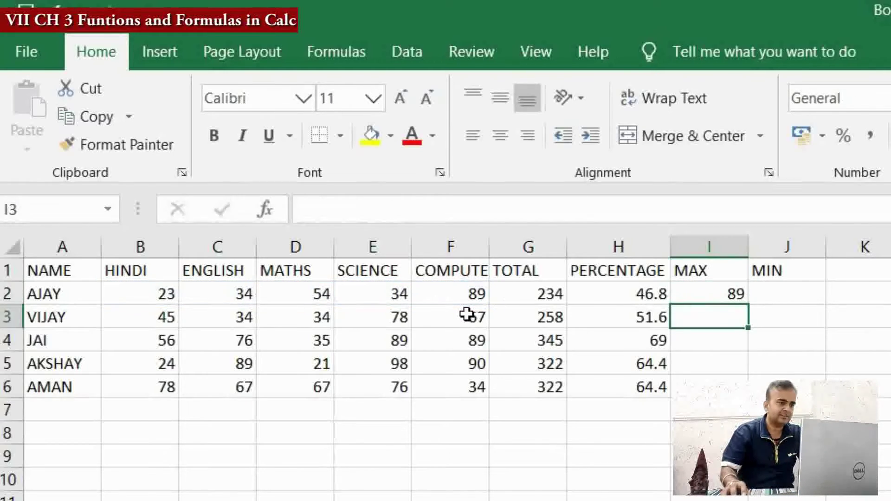
Fill the MAX formula from I2 down to I6 and check the copied formulas in I3:I6
left_click(705, 293)
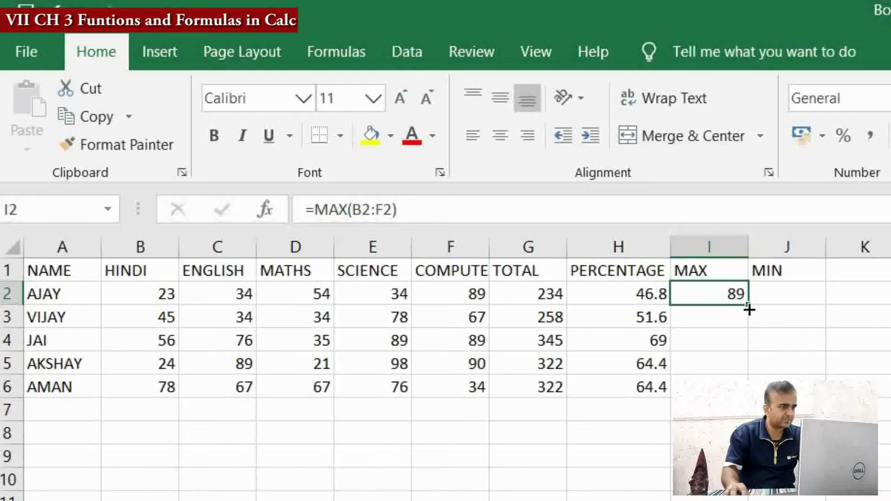
left_click_drag(749, 309, 748, 392)
left_click(709, 433)
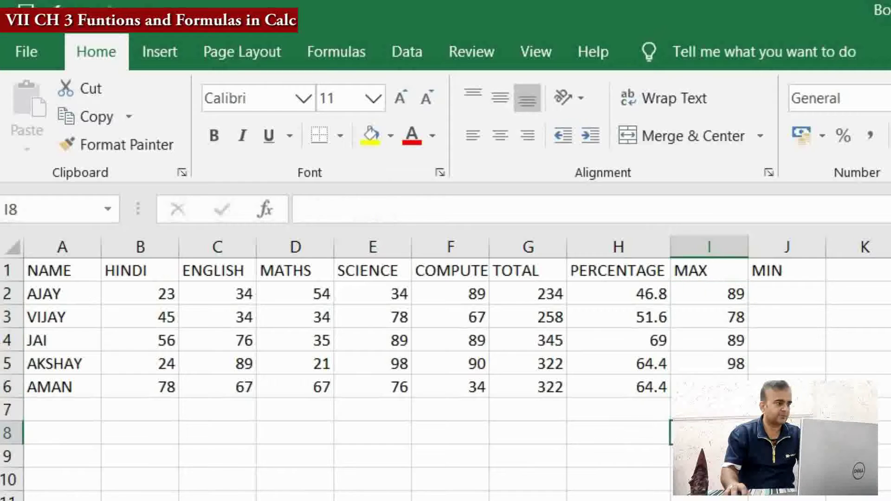
left_click(722, 383)
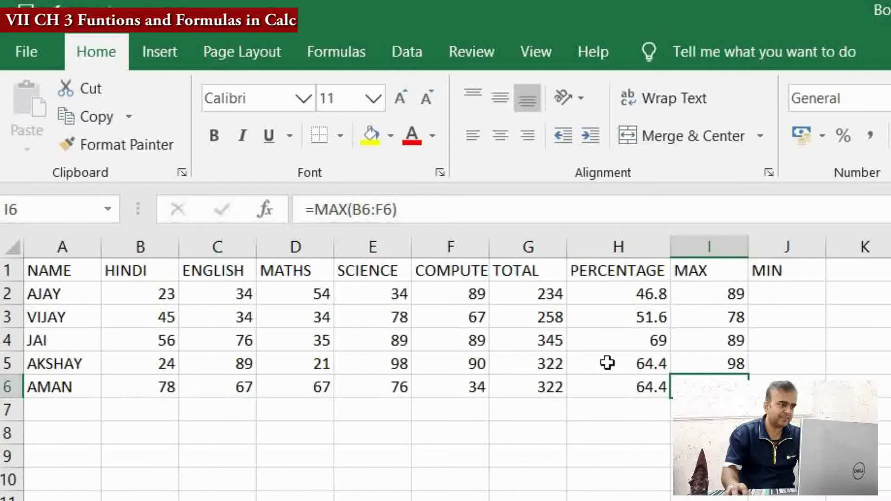
left_click(717, 364)
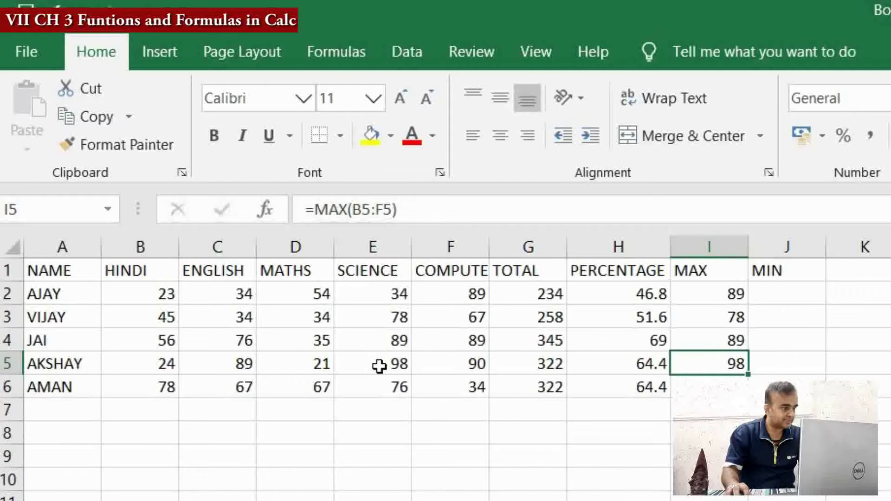
left_click(697, 343)
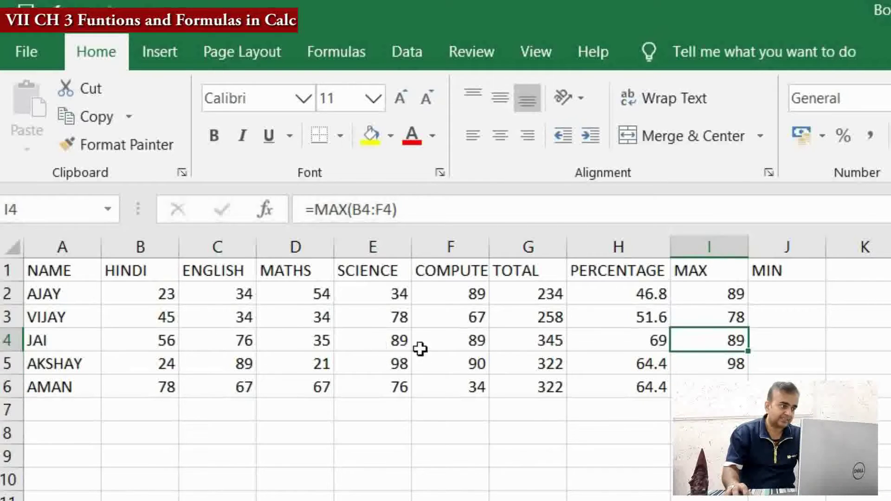
left_click(693, 315)
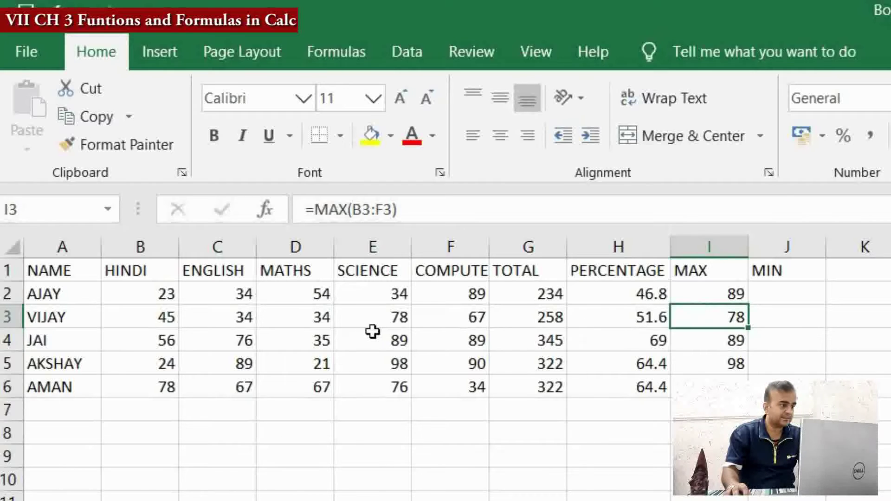
Calculate the first student's lowest mark in J2 with the formula =MIN(B2:F2)
left_click(778, 293)
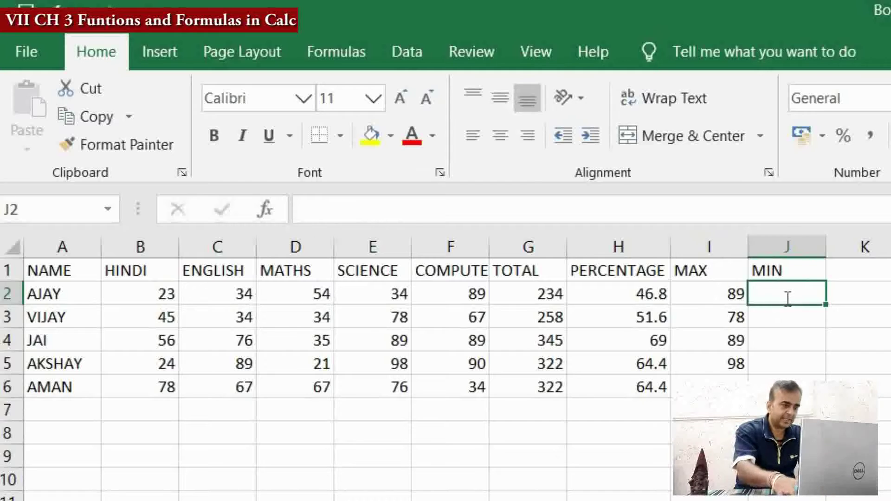
type("=MIN")
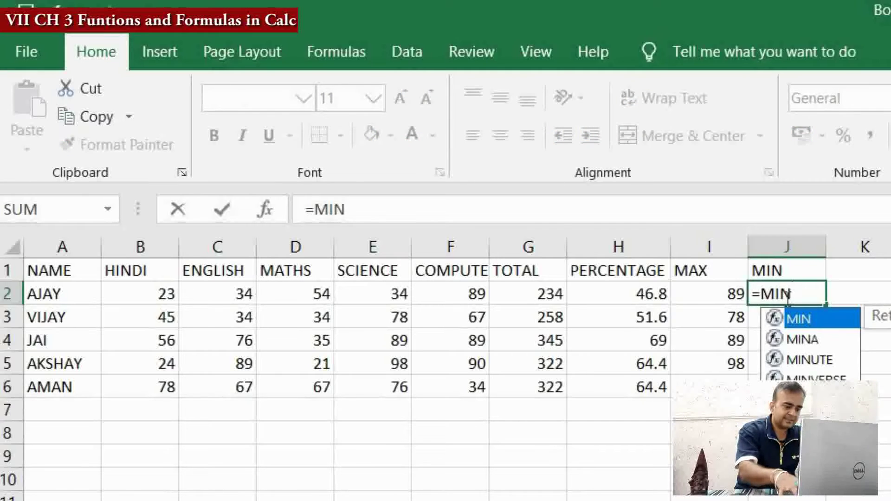
type("(")
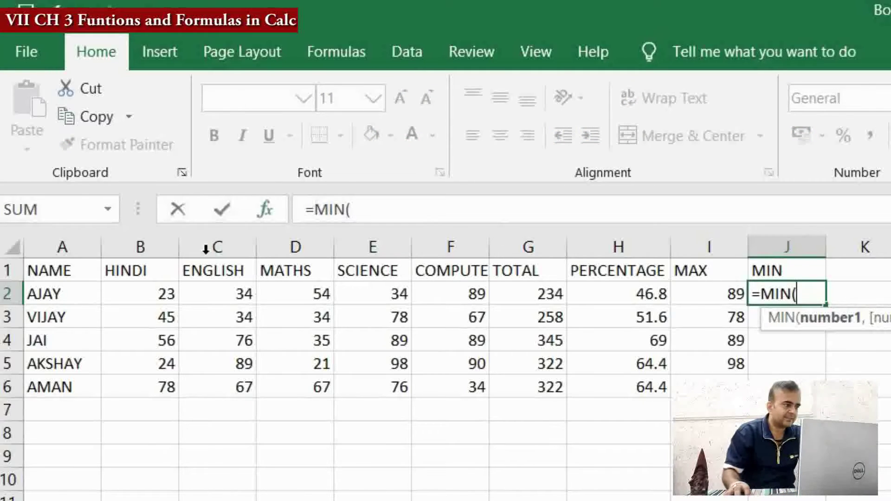
left_click(150, 296)
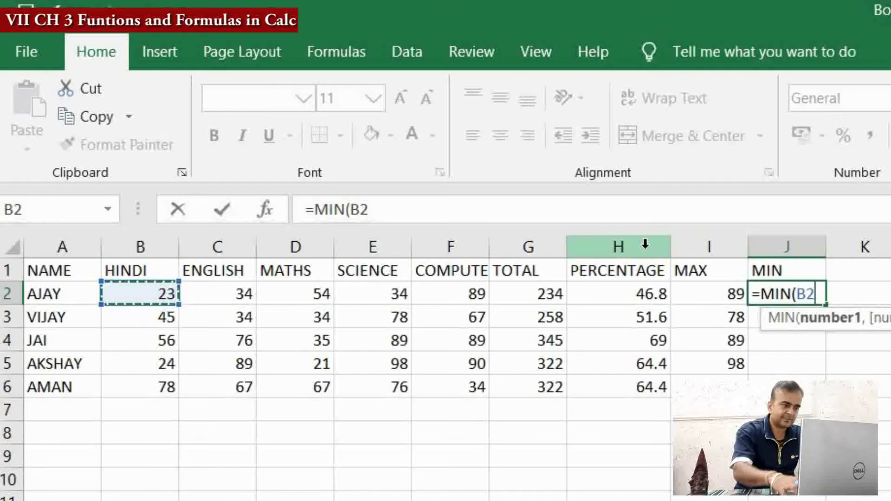
type(":B")
key("BackSpace")
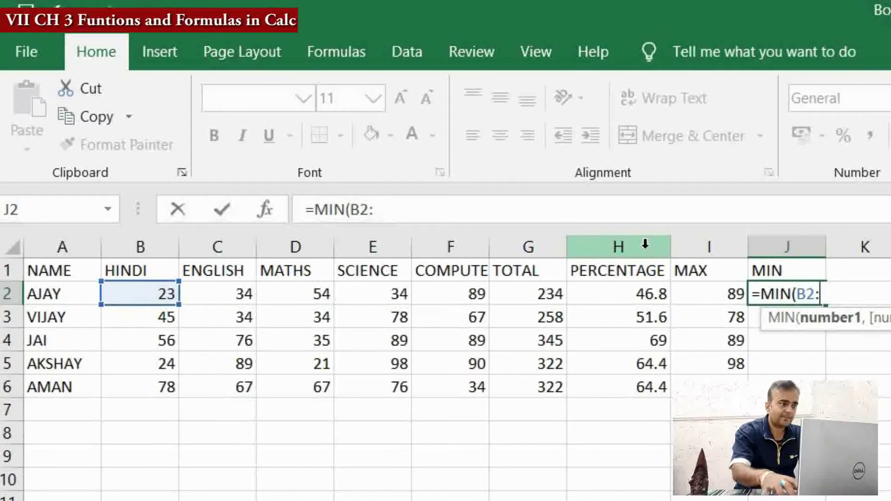
left_click(468, 295)
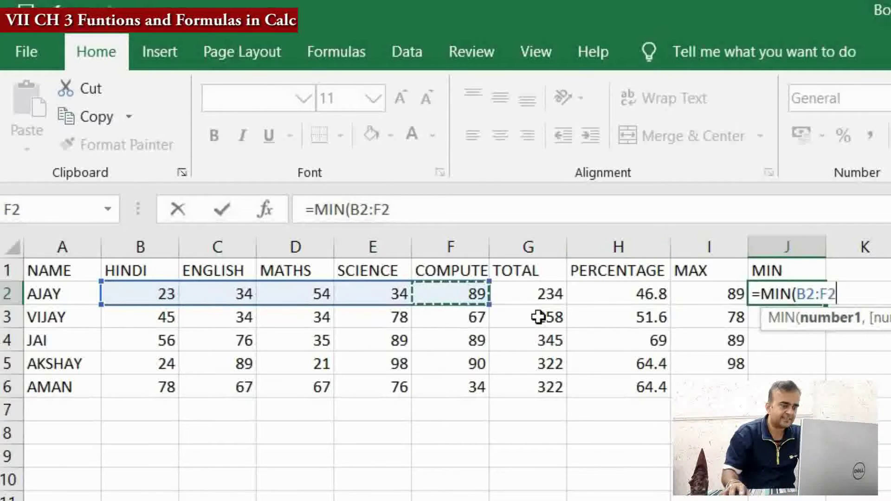
type(")")
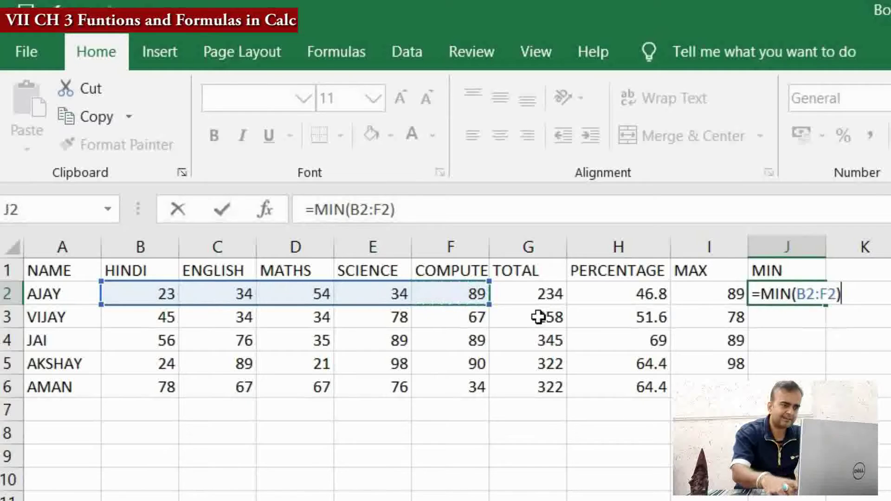
key("Return")
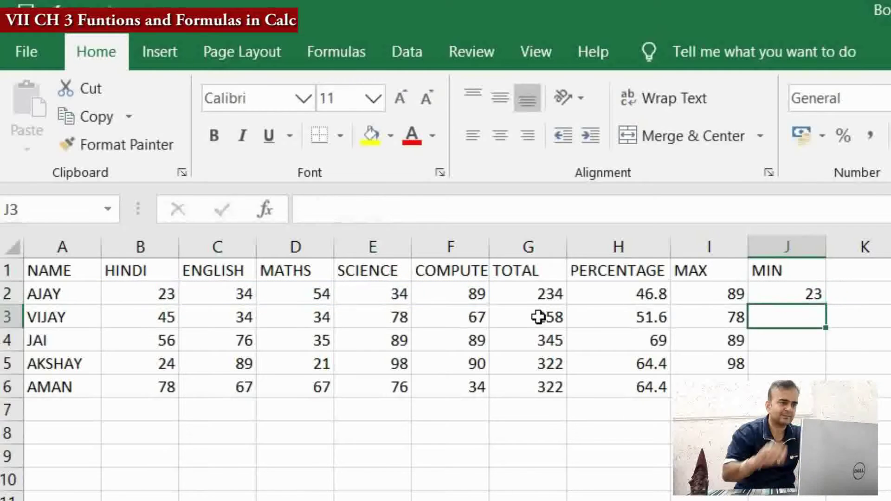
Fill the MIN formula from J2 down to J6 for the remaining students
left_click(770, 294)
left_click_drag(822, 358, 821, 386)
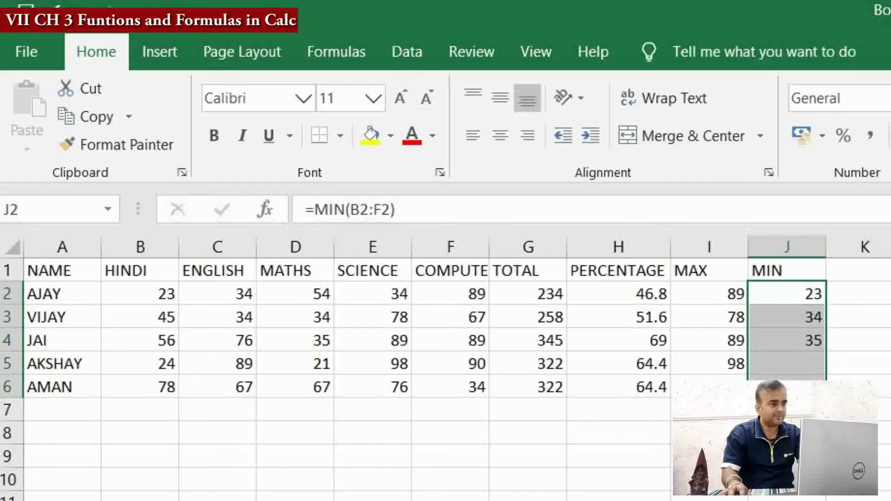
left_click(802, 335)
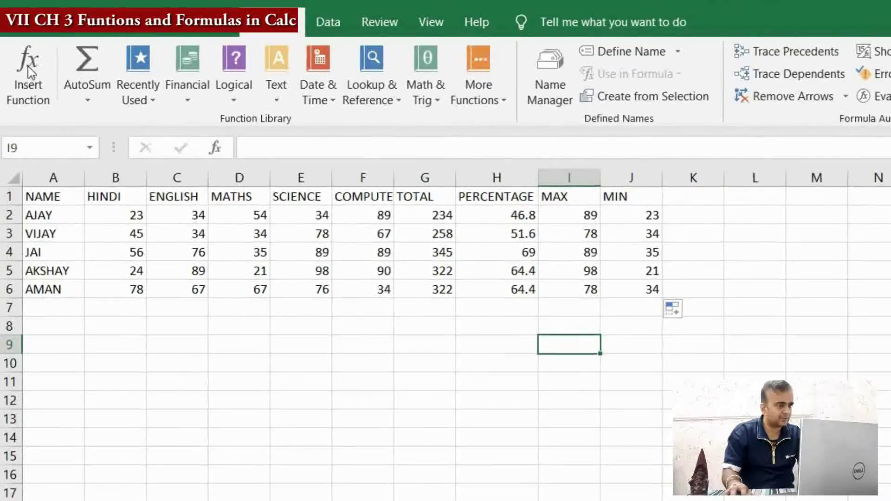
Look through the IF, HYPERLINK and COUNT descriptions in the Insert Function dialog and close it without inserting anything
left_click(28, 75)
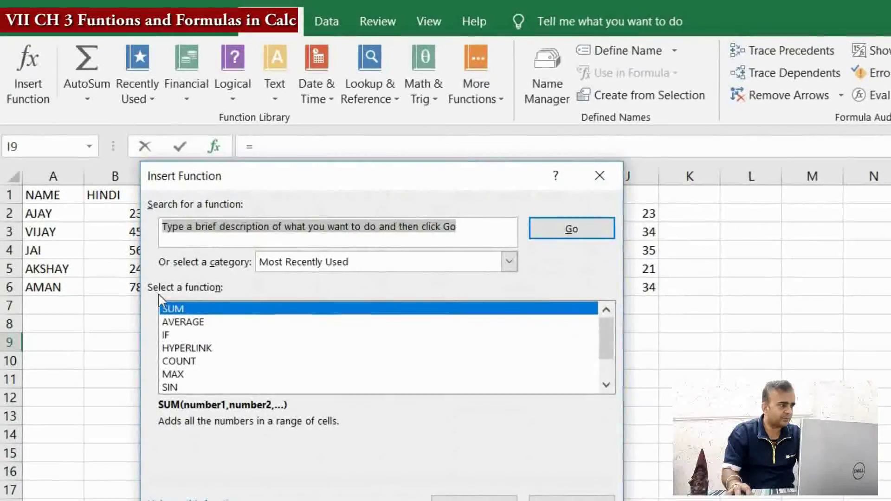
left_click(167, 334)
left_click(175, 346)
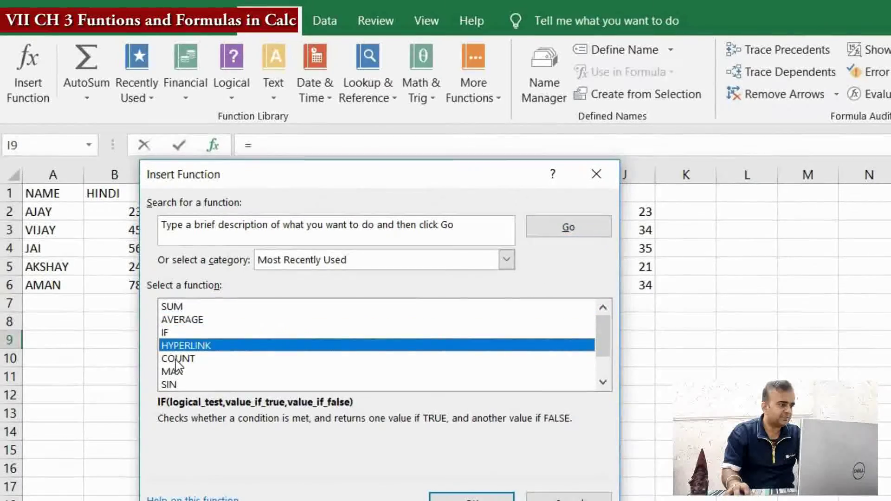
left_click(188, 359)
scroll(192, 356, "down", 1)
scroll(190, 325, "up", 1)
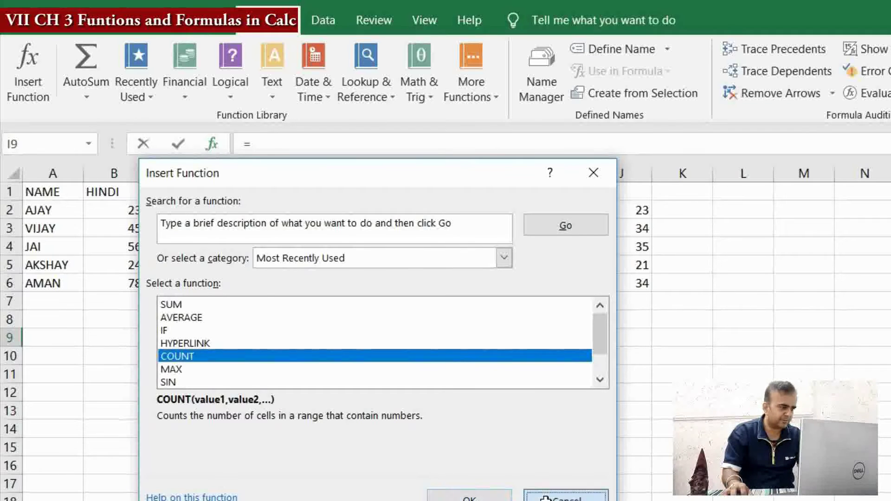
left_click(564, 497)
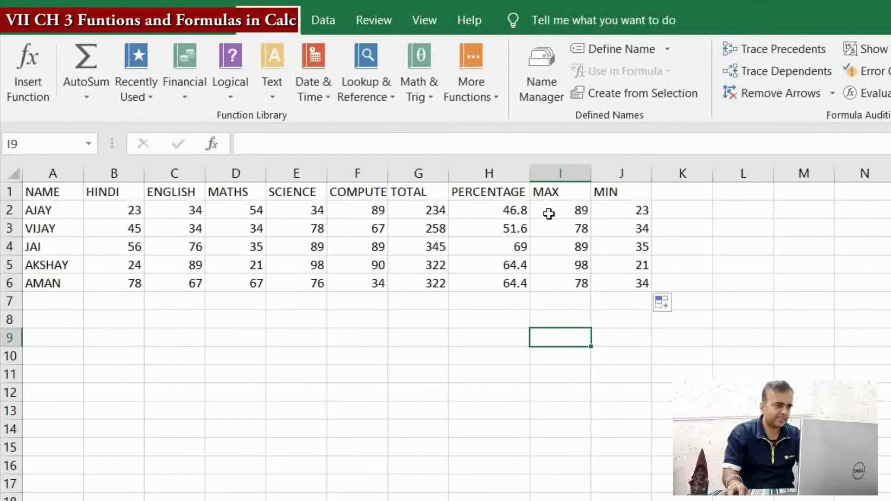
Check the first student's MAX and MIN formulas in I2 and J2 and widen column F slightly
left_click(587, 212)
left_click(624, 212)
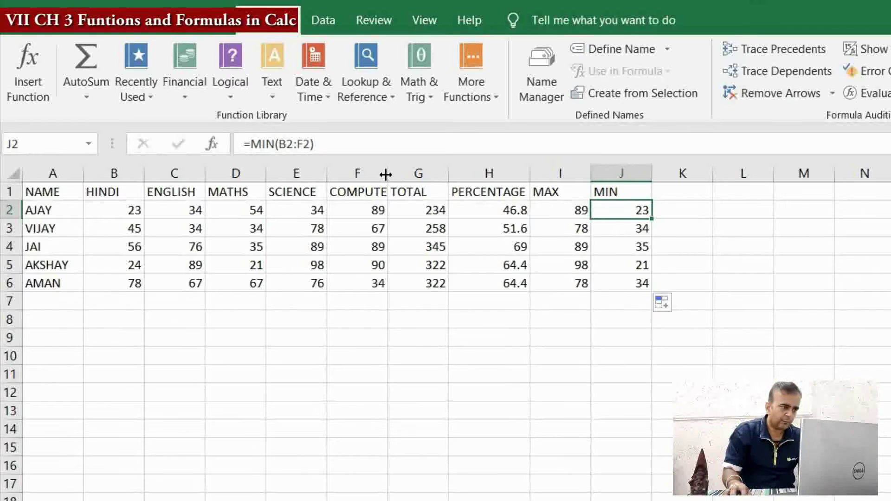
left_click_drag(392, 178, 402, 181)
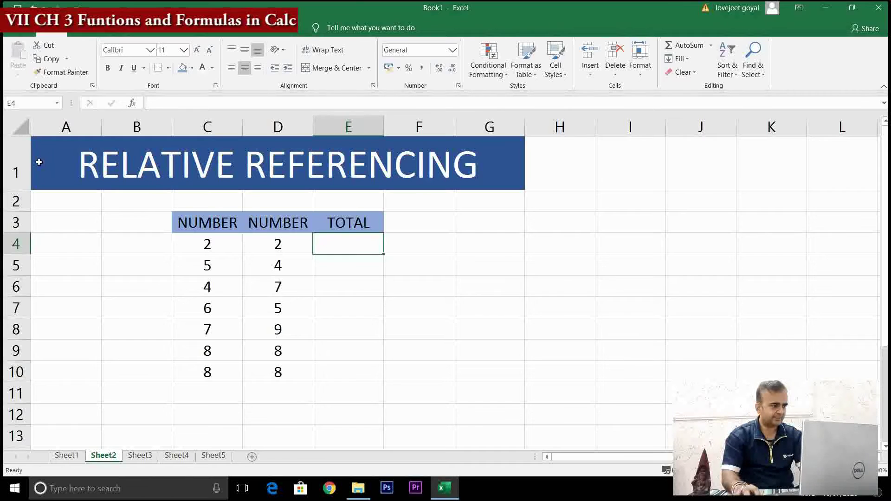
Total the first pair of numbers on the Relative Referencing sheet with AutoSum in E4, using =SUM(C4:D4)
left_click(75, 164)
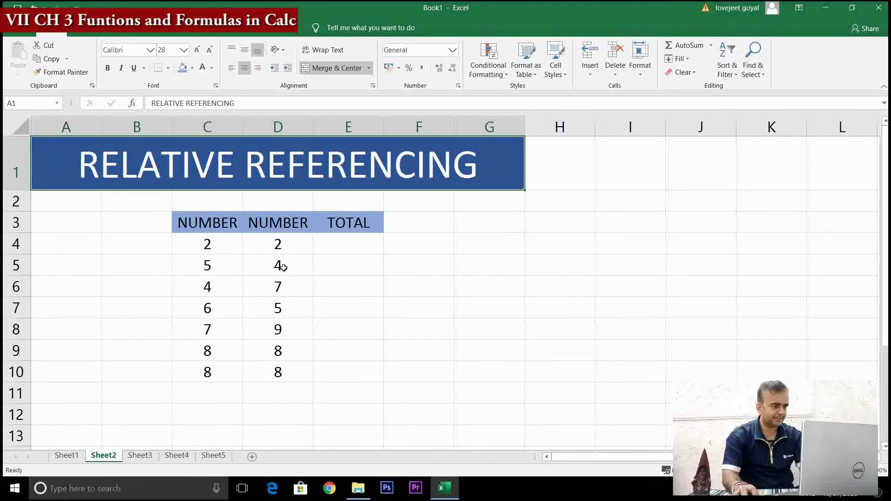
left_click(339, 248)
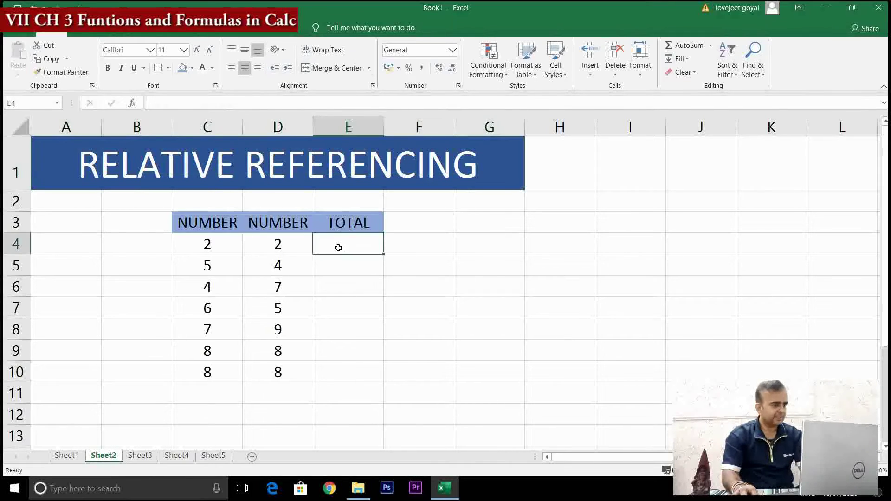
left_click(682, 45)
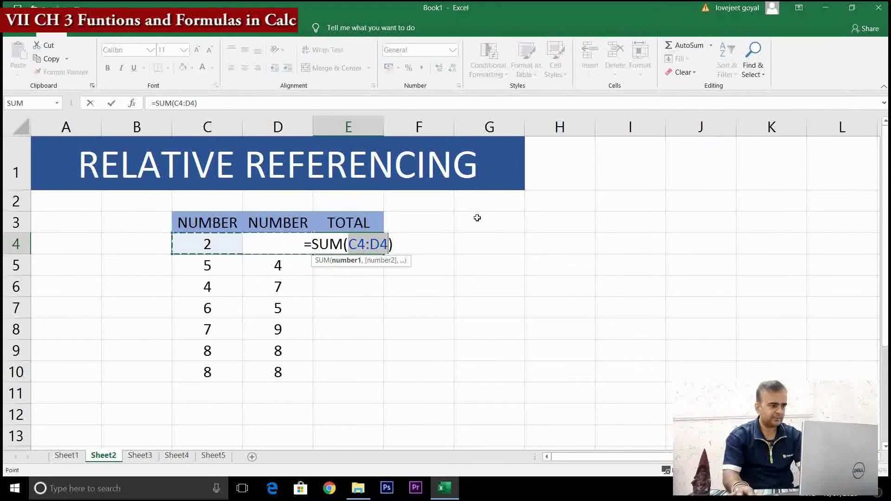
key("Return")
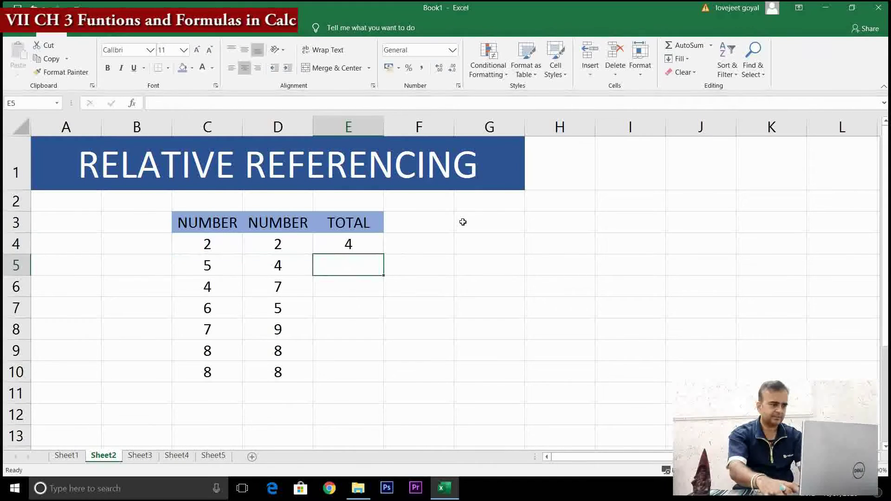
Review the source cells C4 and D4 and fill the SUM formula from E4 down to E10
left_click(358, 245)
left_click(216, 246)
left_click(269, 246)
left_click(335, 247)
left_click_drag(381, 255, 379, 383)
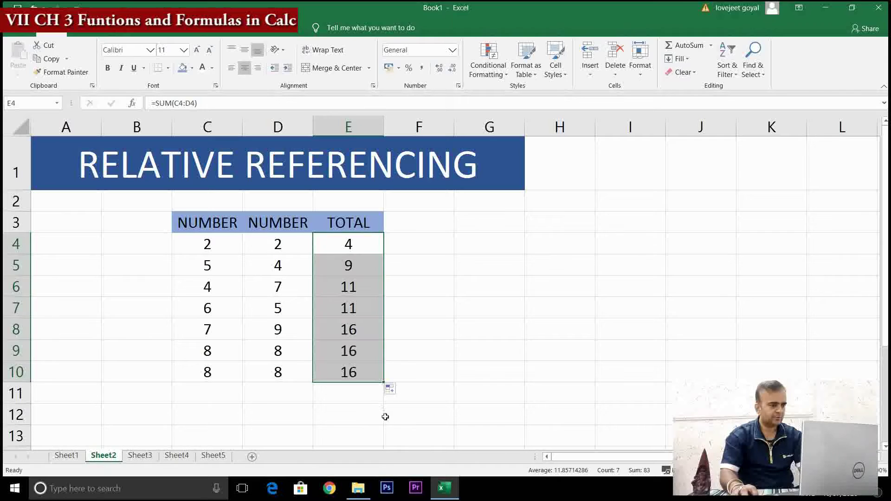
left_click(358, 417)
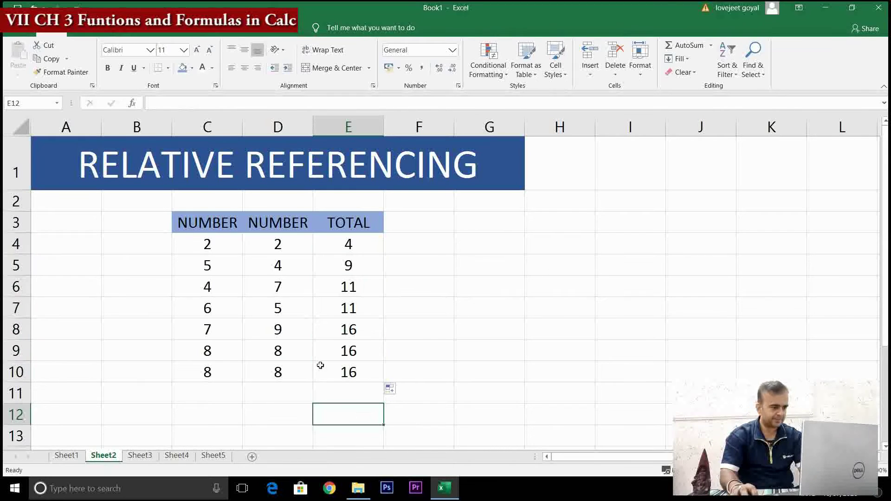
left_click(234, 248)
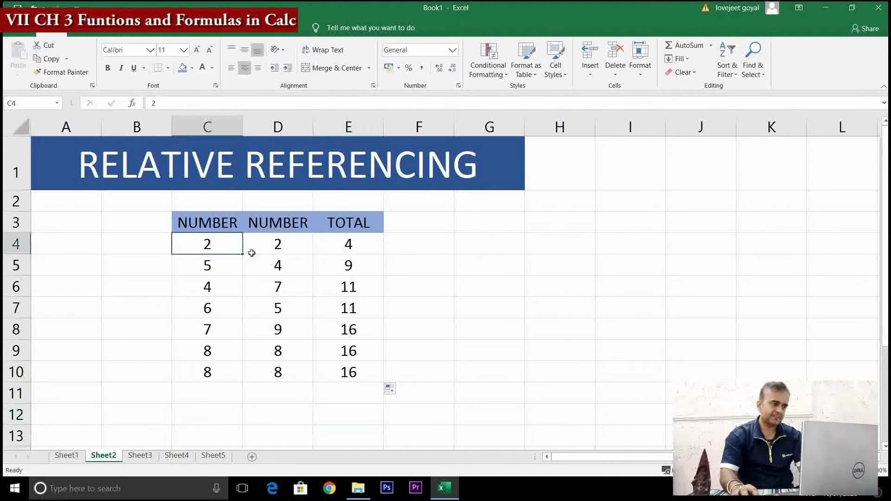
Check the SUM formula in E4, and on Sheet3 examine the numbers in A3:A9 and the multiplier in C15
left_click(309, 250)
left_click(354, 245)
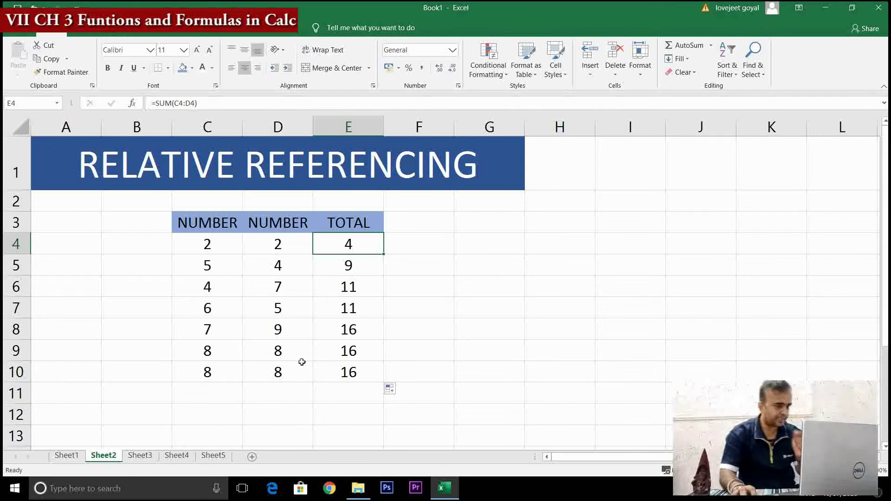
left_click(140, 456)
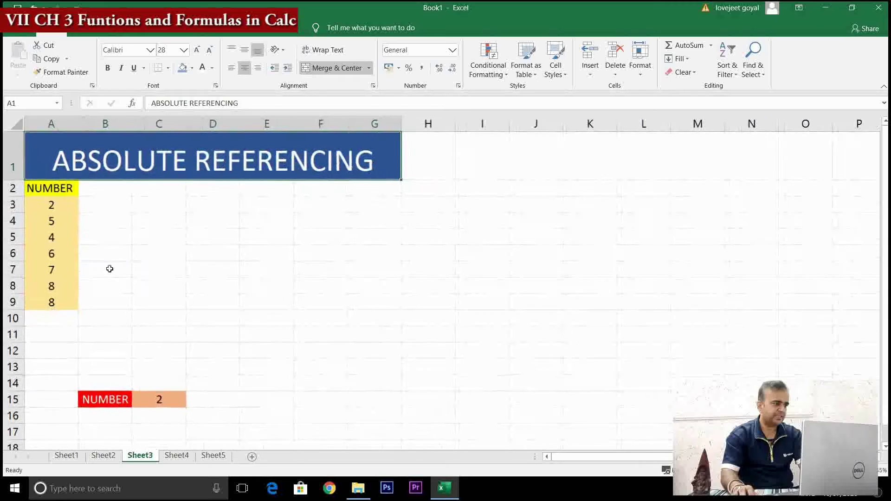
left_click(52, 207)
left_click_drag(52, 207, 51, 302)
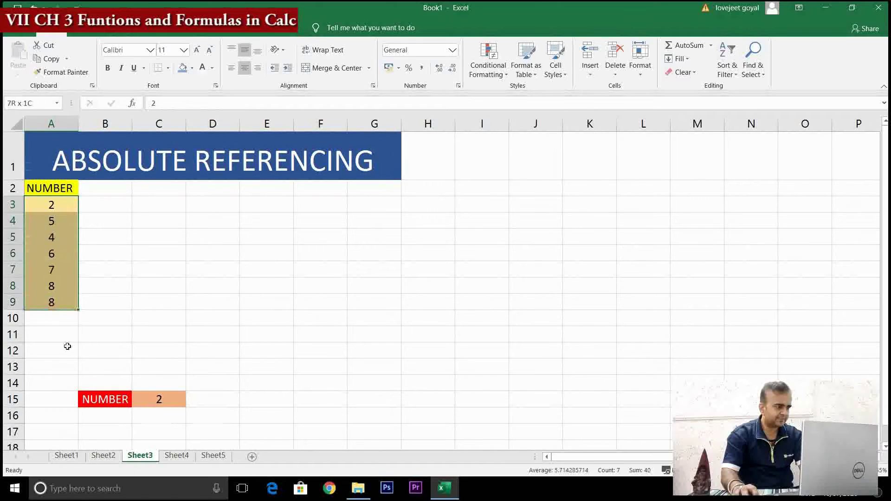
left_click(157, 398)
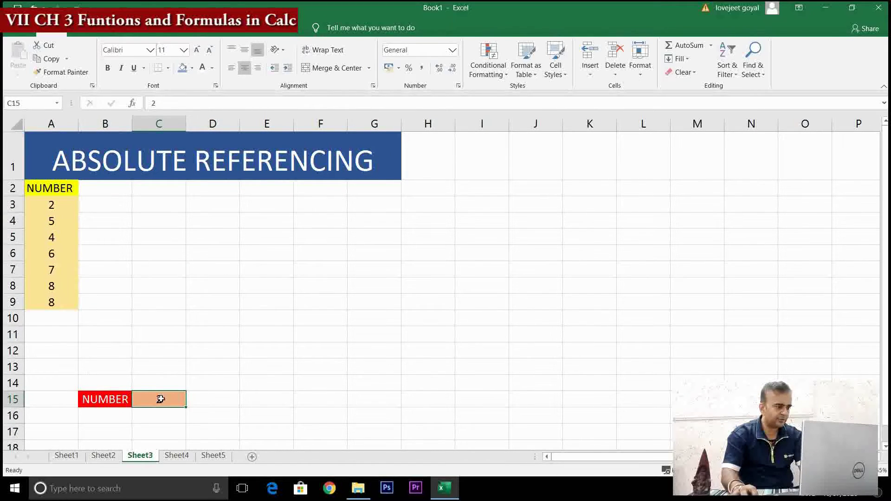
left_click_drag(58, 200, 53, 302)
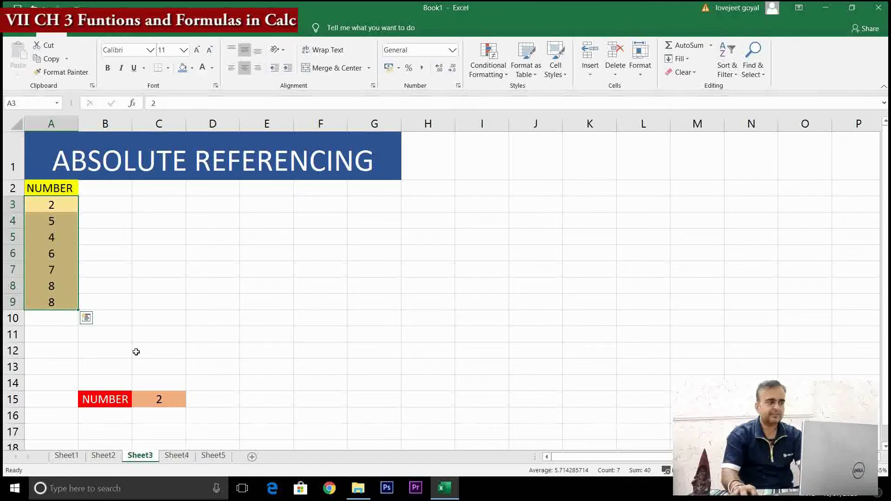
Add the heading MULTIPLY in B2 beside the NUMBER heading and shade the cell blue
left_click(153, 191)
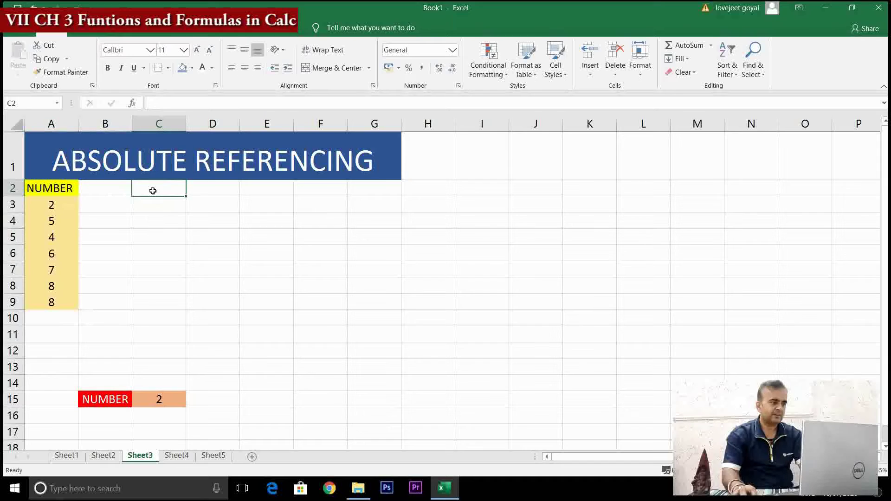
left_click(113, 189)
type("T")
type("M")
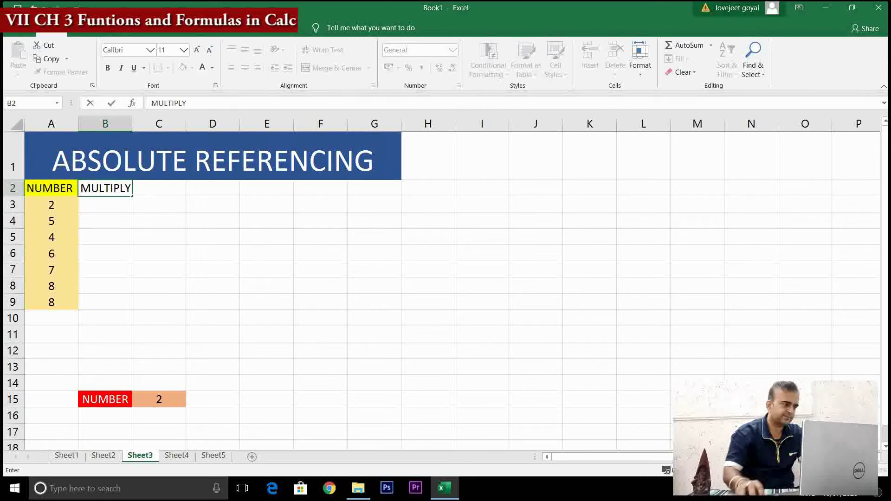
left_click(119, 220)
left_click(112, 190)
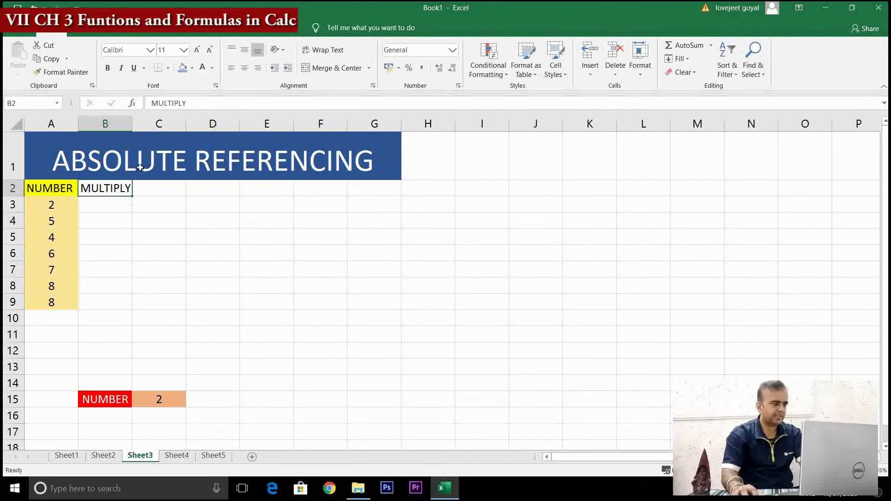
left_click(183, 67)
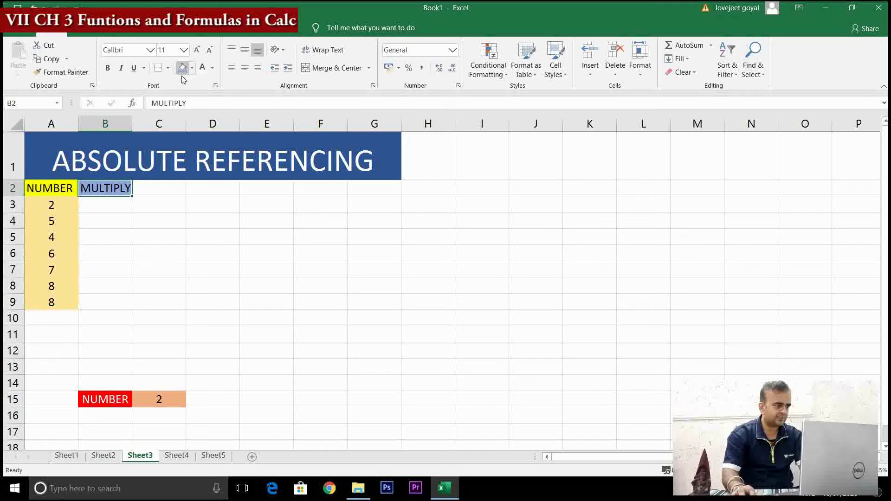
Multiply the first number by the fixed cell C15 in B3, using the formula =A3*$C$15
left_click(105, 206)
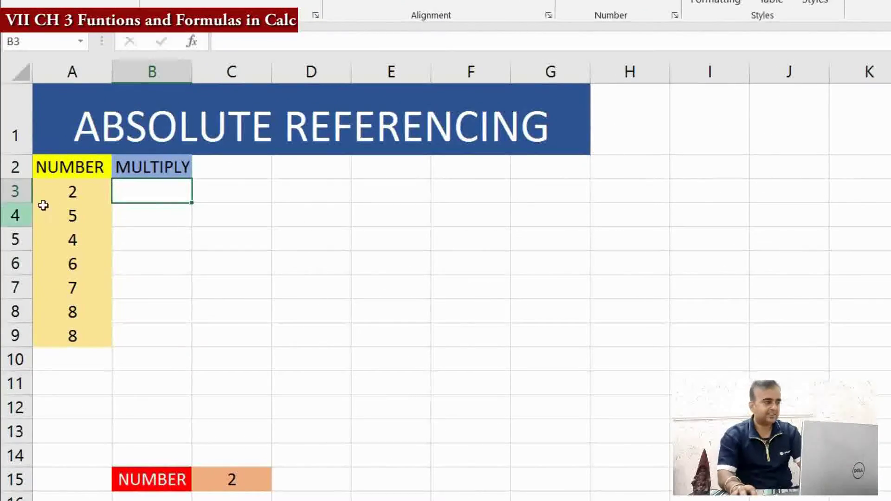
type("=")
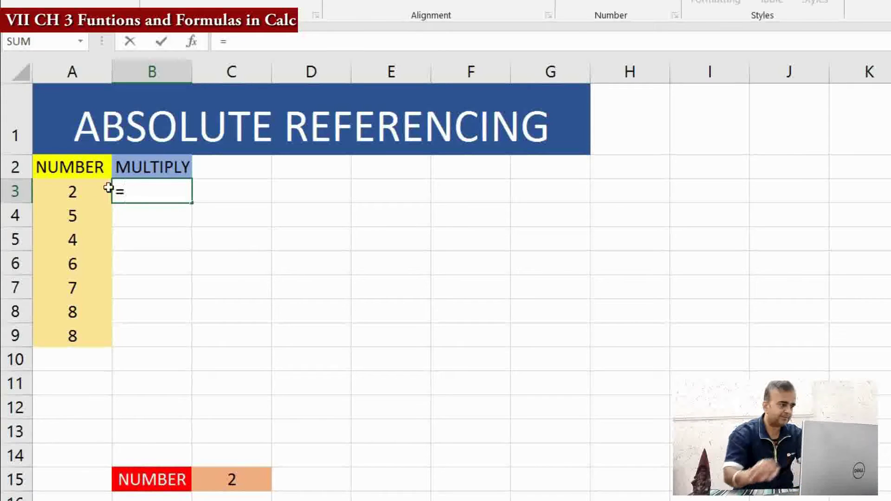
left_click(68, 192)
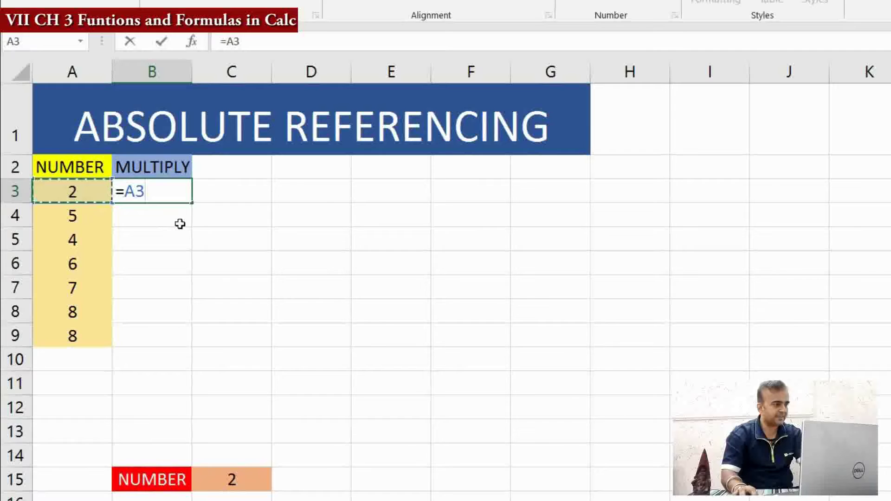
type("*")
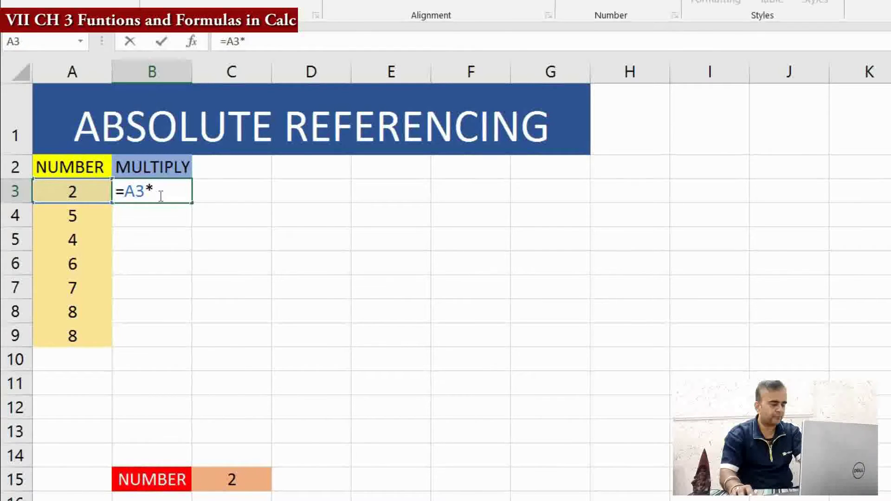
type("$")
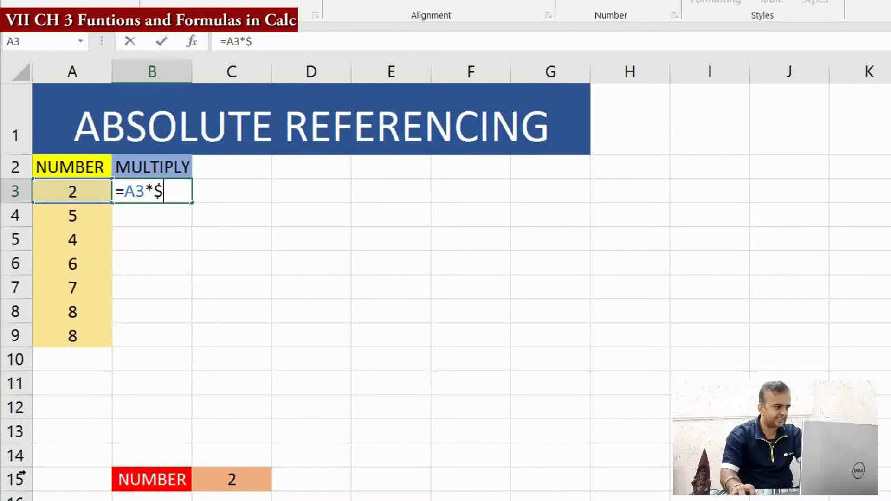
type("C$15")
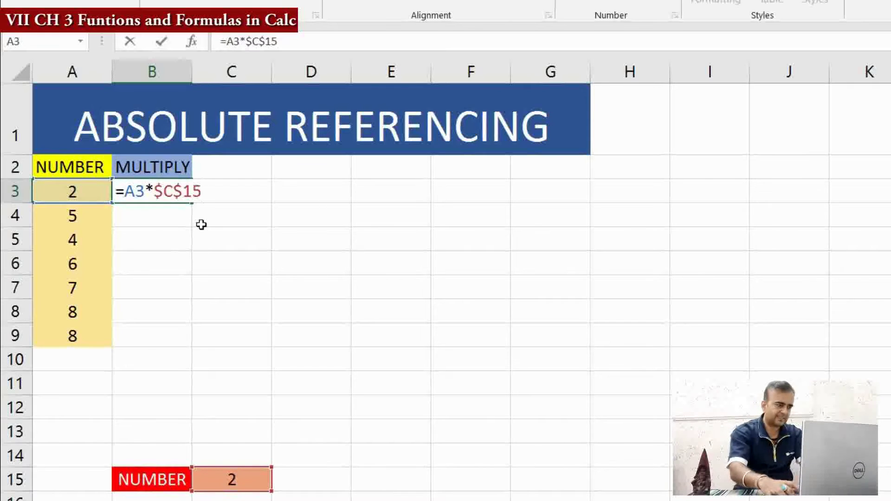
key("Return")
Review the source cells A3 and C15 and fill the multiplication formula from B3 down to B9
left_click(173, 188)
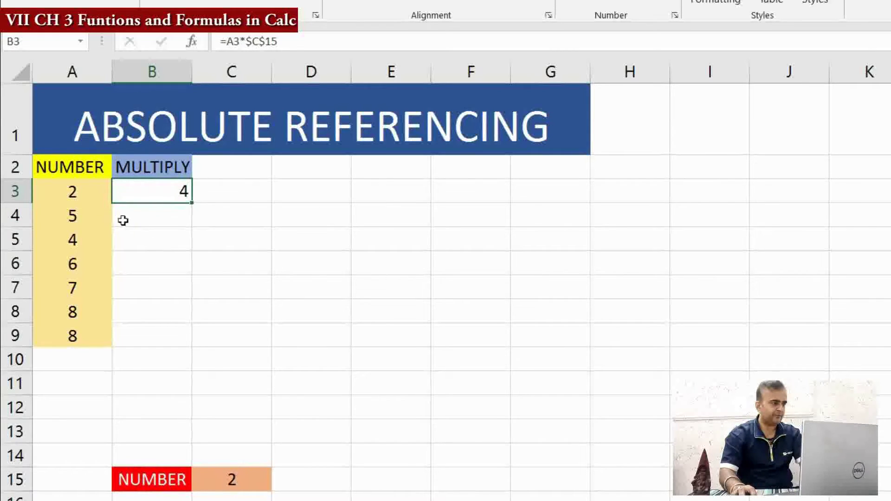
left_click(74, 184)
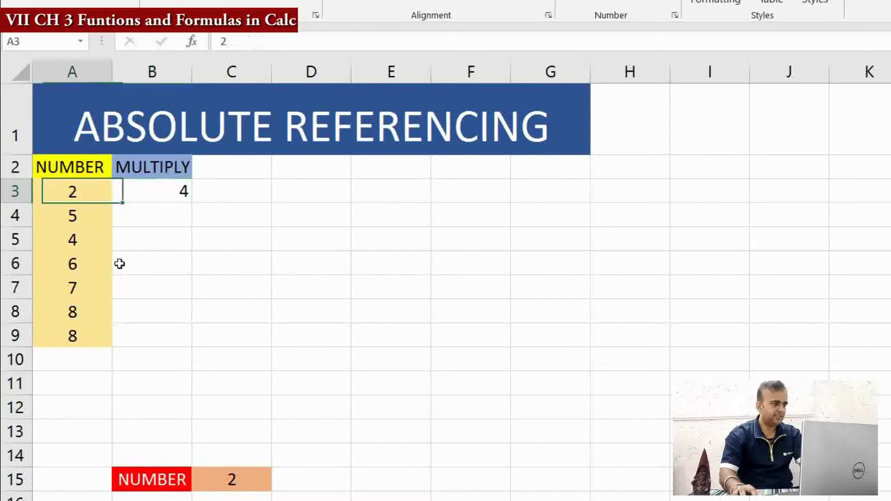
left_click(251, 482)
left_click(165, 193)
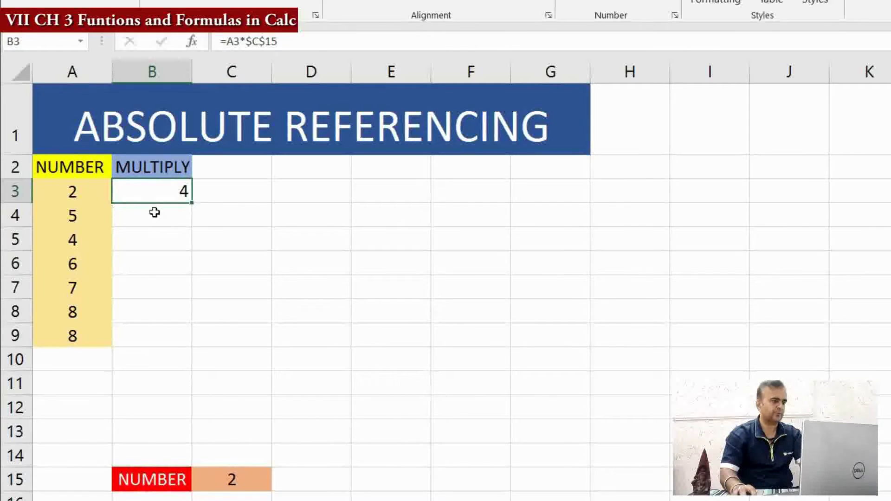
left_click_drag(188, 288, 185, 346)
Examine the filled formulas in column B, comparing B4 and B5 with their source numbers and the fixed cell C15
left_click(139, 255)
left_click(107, 215)
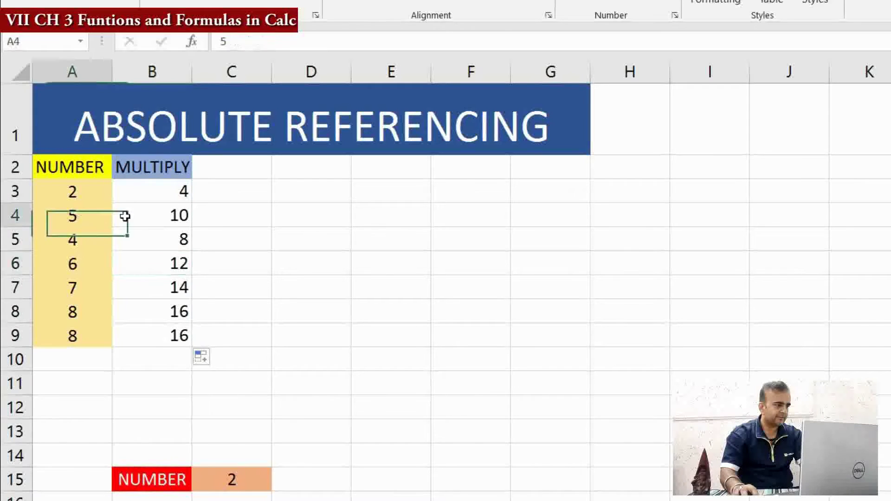
left_click(172, 217)
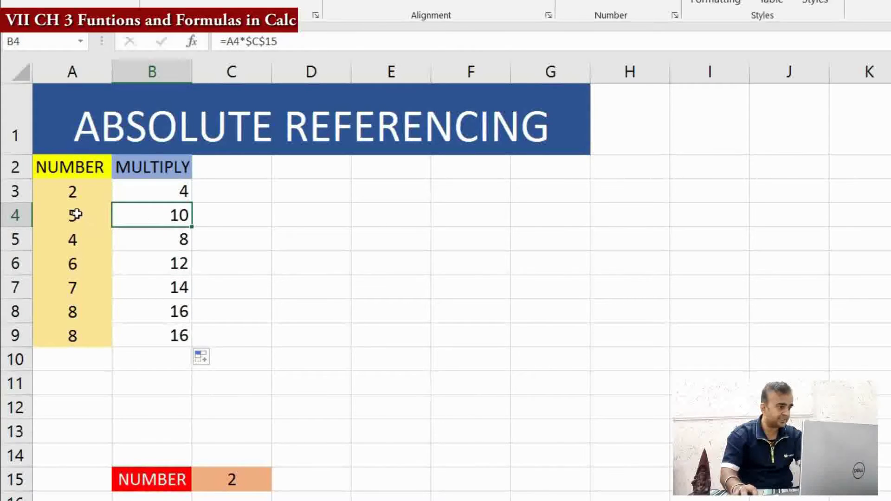
left_click(75, 214)
left_click(228, 478)
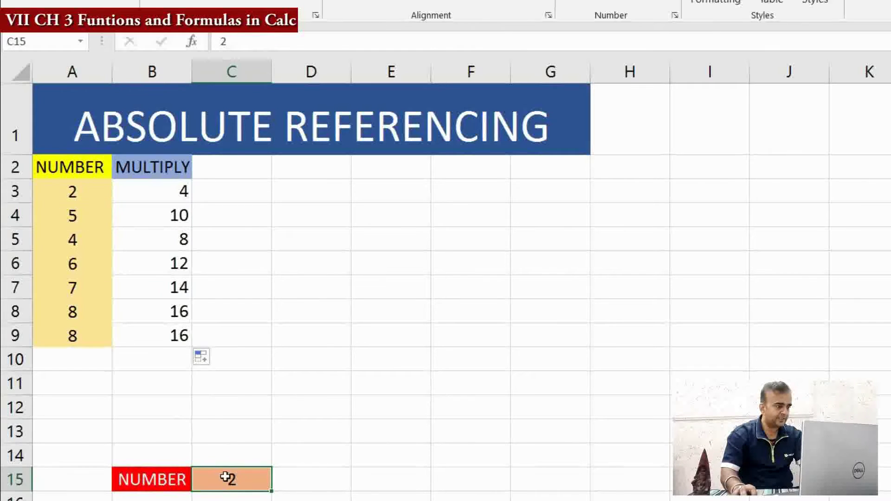
left_click(171, 214)
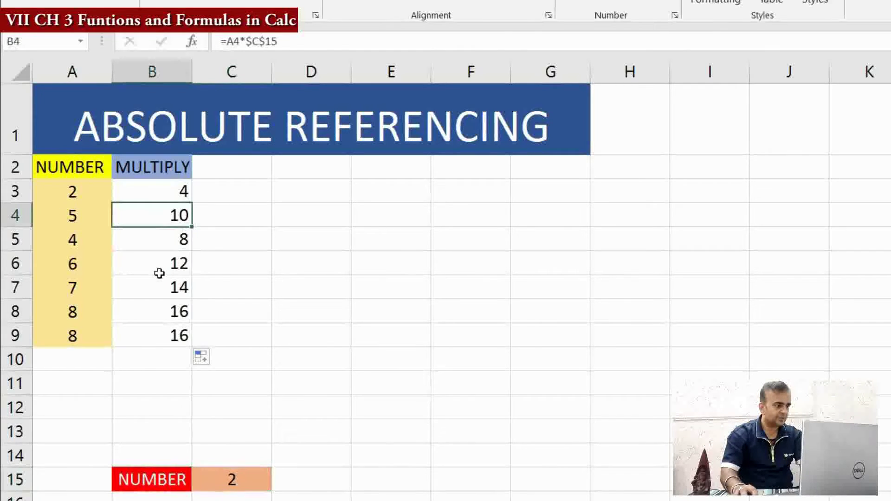
left_click(66, 245)
left_click(232, 476)
left_click(170, 238)
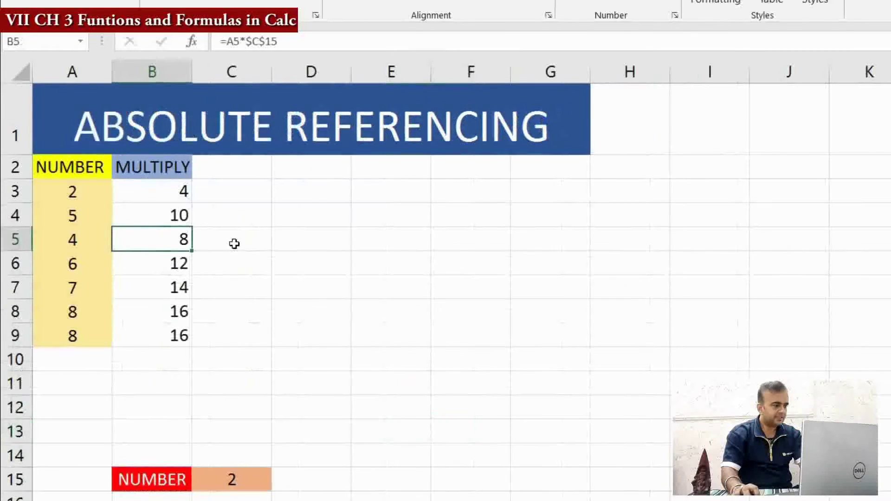
left_click(236, 487)
left_click_drag(161, 193, 173, 358)
left_click(172, 352)
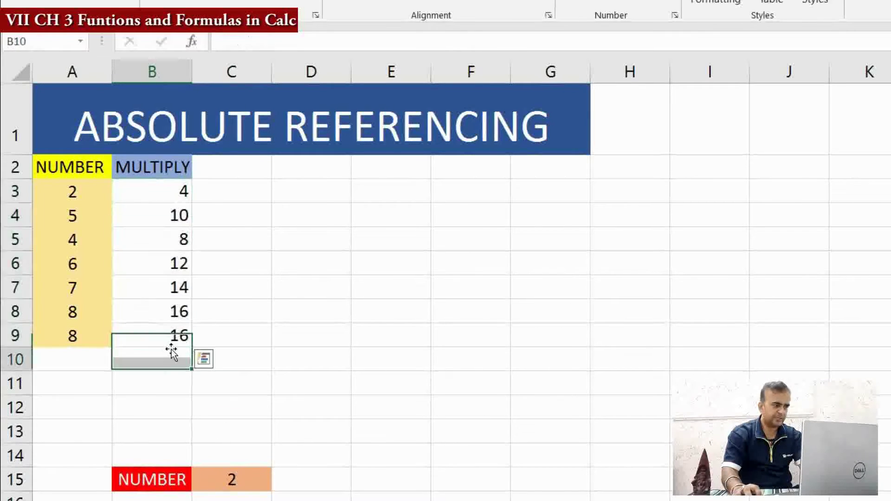
left_click(80, 216)
left_click(235, 487)
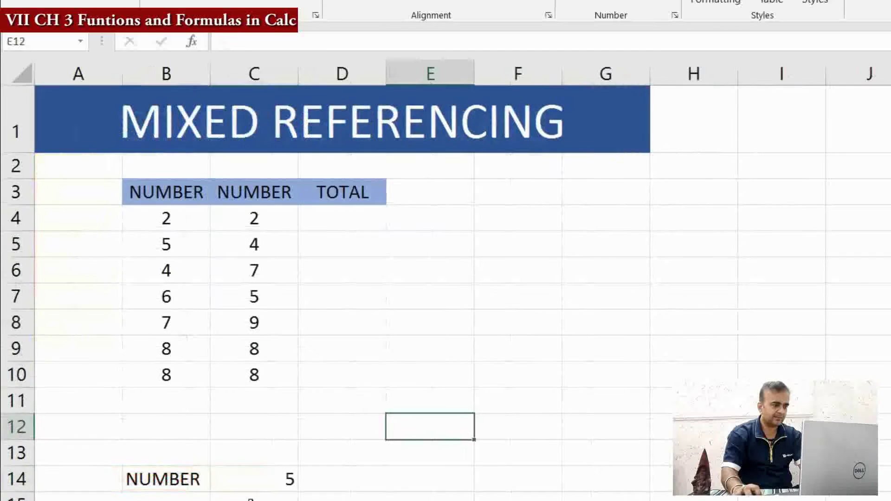
On the Mixed Referencing sheet, change the heading in D3 to DIFFERENCE and autofit column D's width
left_click(339, 225)
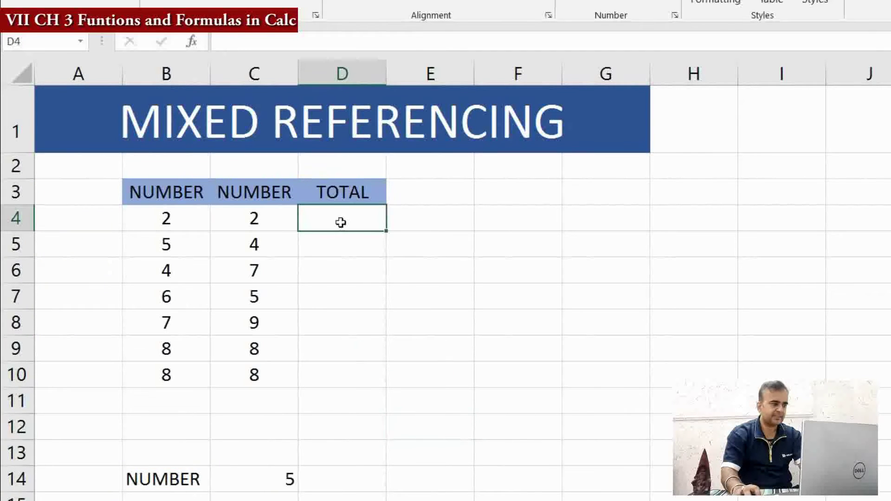
left_click(338, 190)
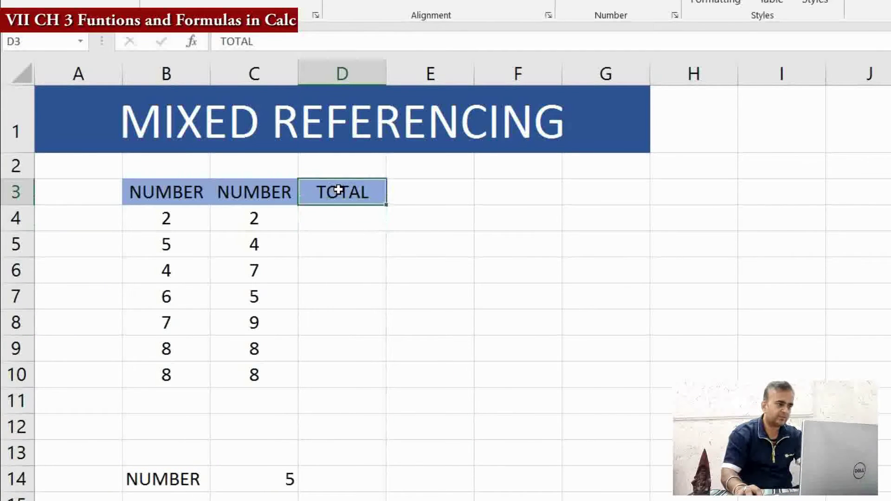
type("DIFF")
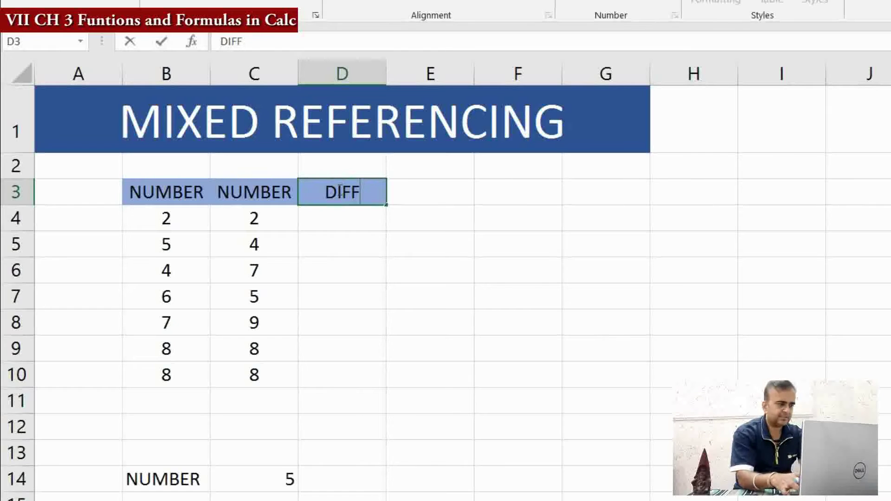
type("ERENCE")
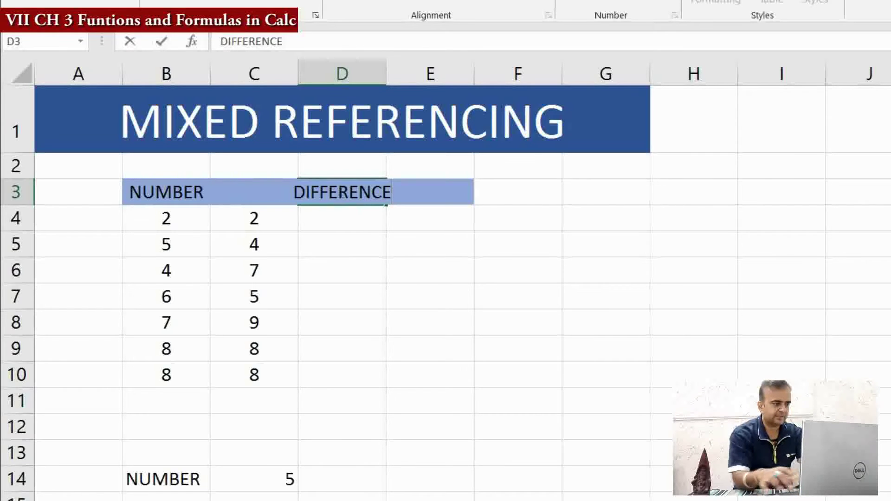
key("Return")
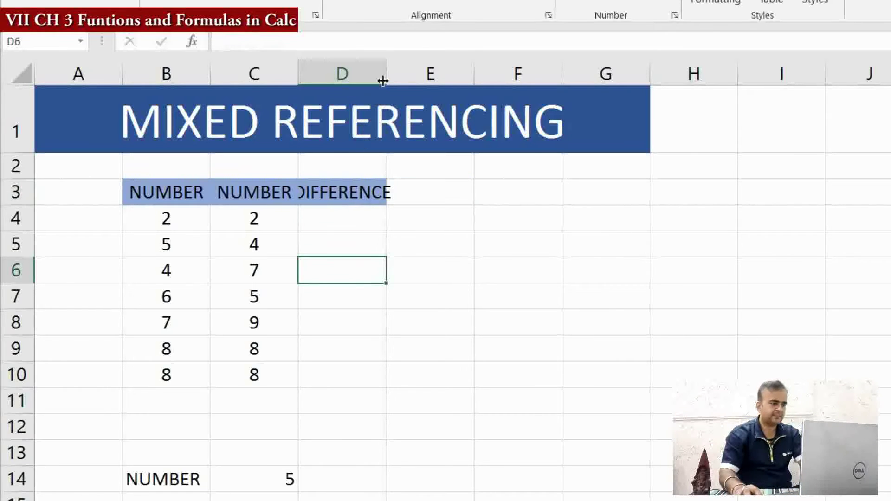
double_click(387, 74)
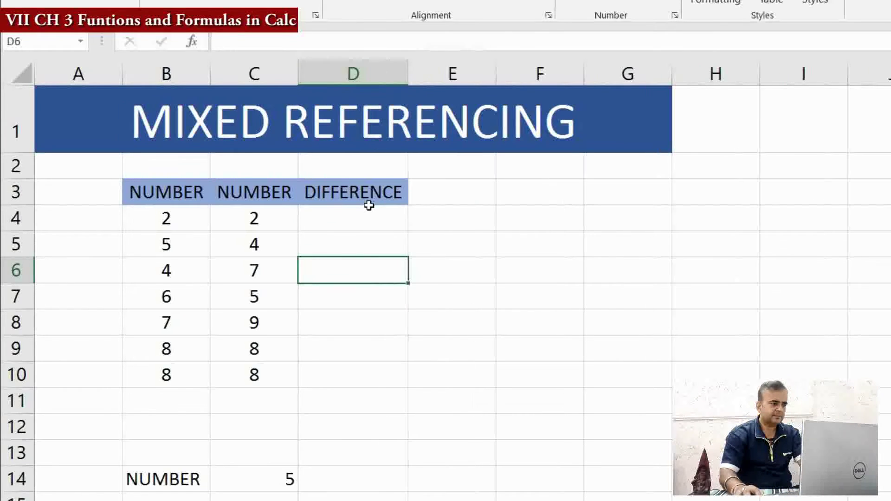
In D4, subtract C14 from C4 with mixed references, using the formula =$C4-C$14
left_click(366, 221)
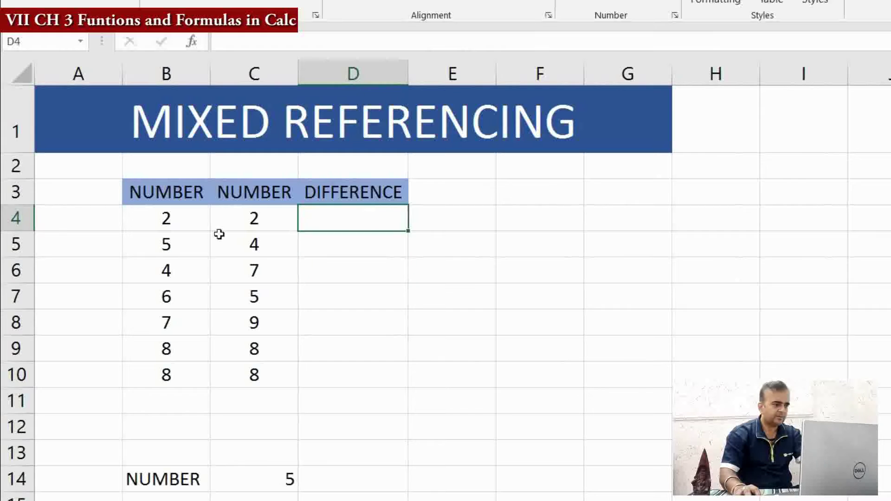
left_click(243, 218)
left_click(284, 480)
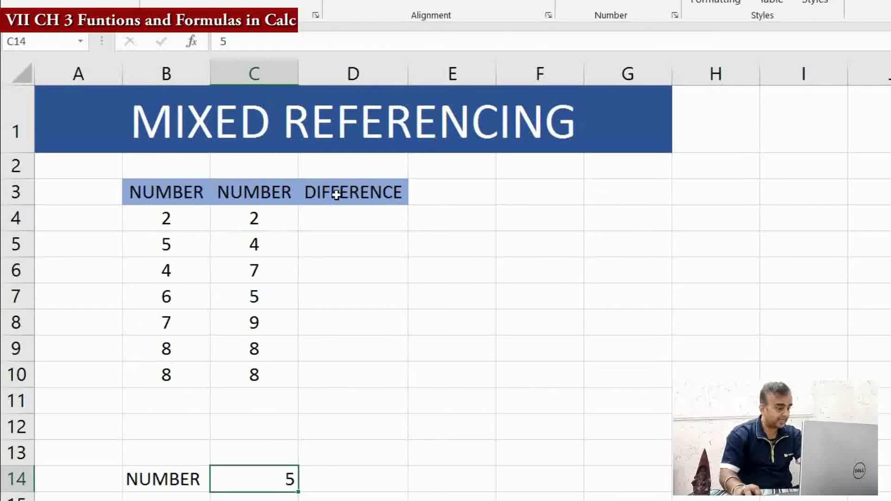
left_click(337, 219)
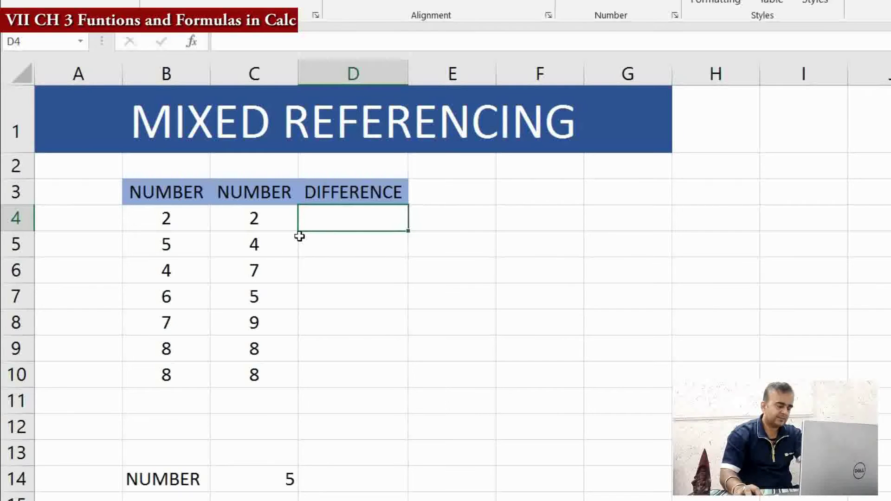
type("=")
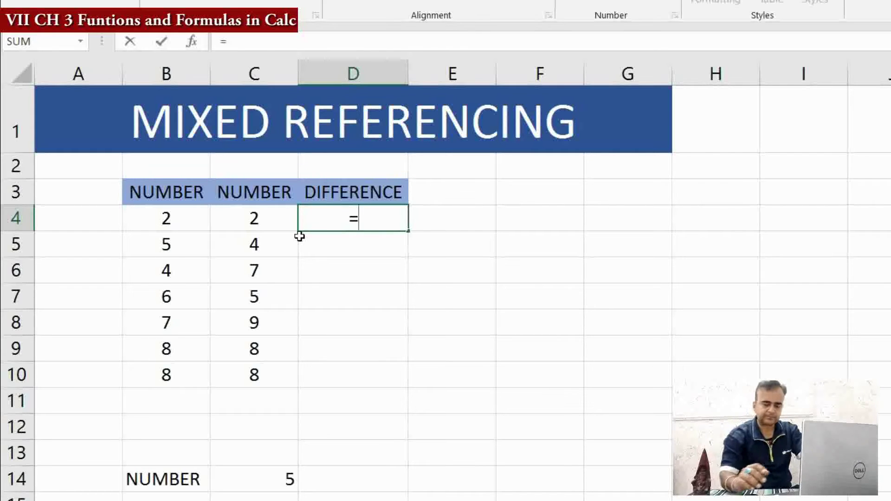
type("$")
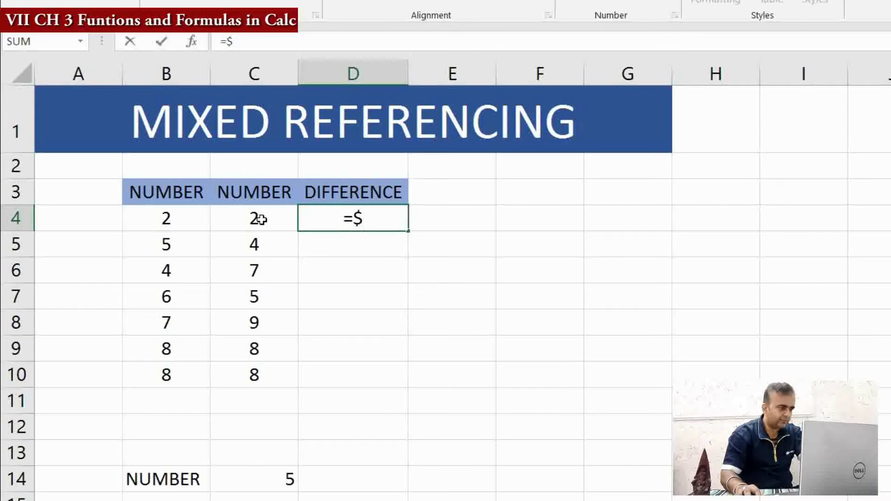
type("c")
key("BackSpace")
type("C")
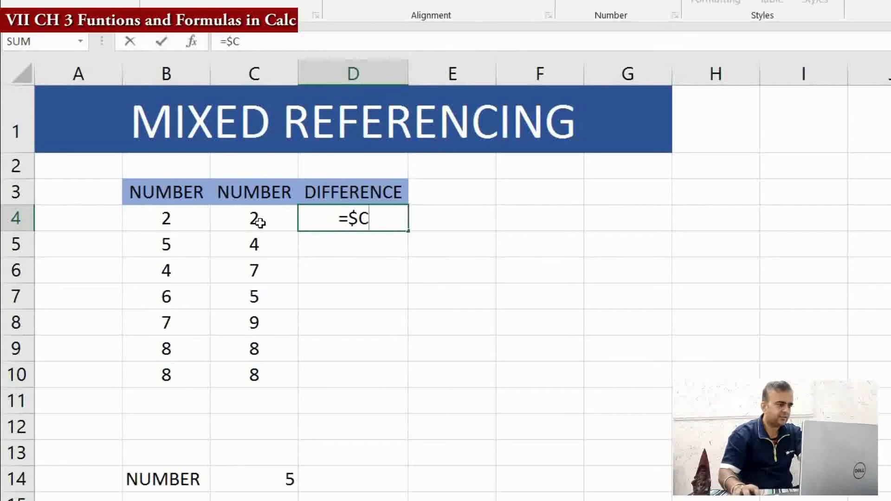
type("4")
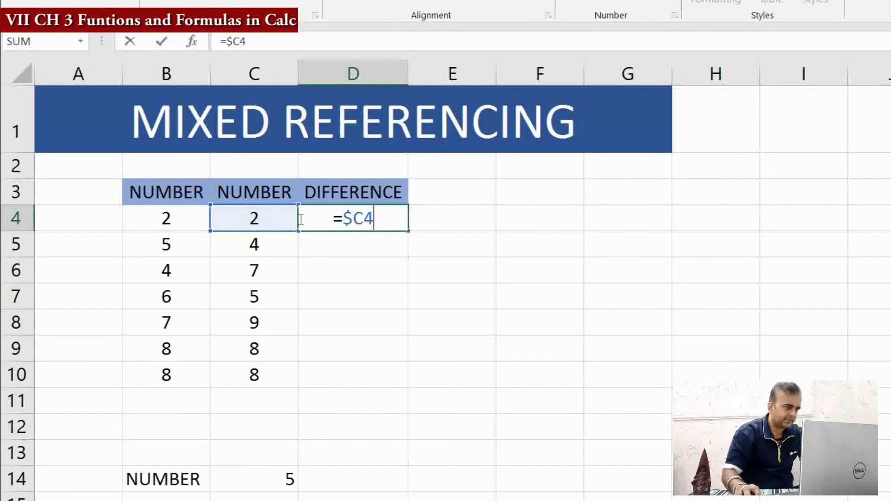
type("-")
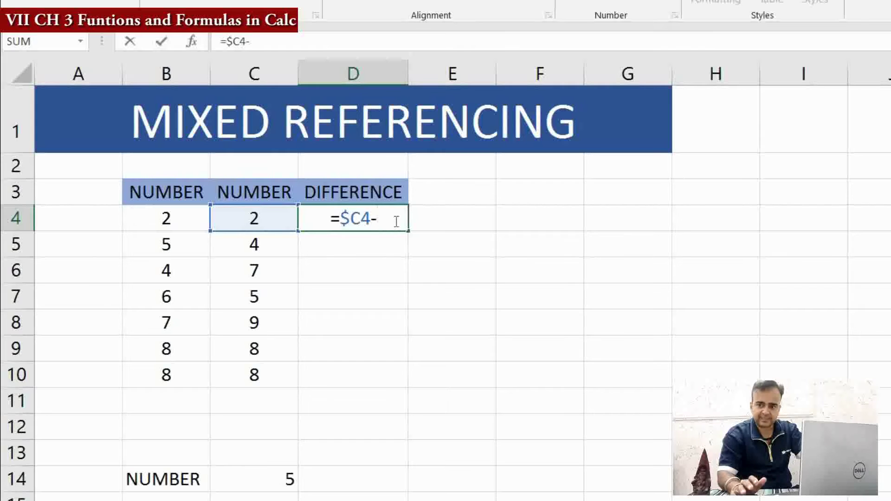
type("C")
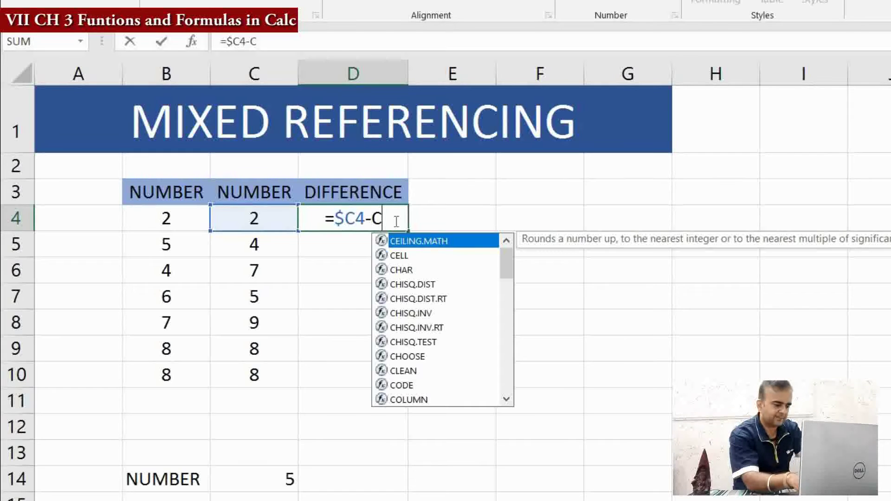
type("$14")
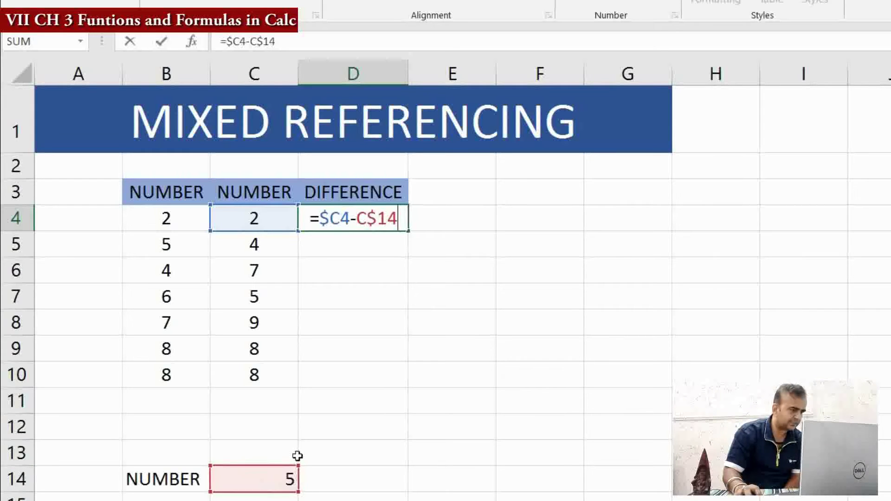
key("Return")
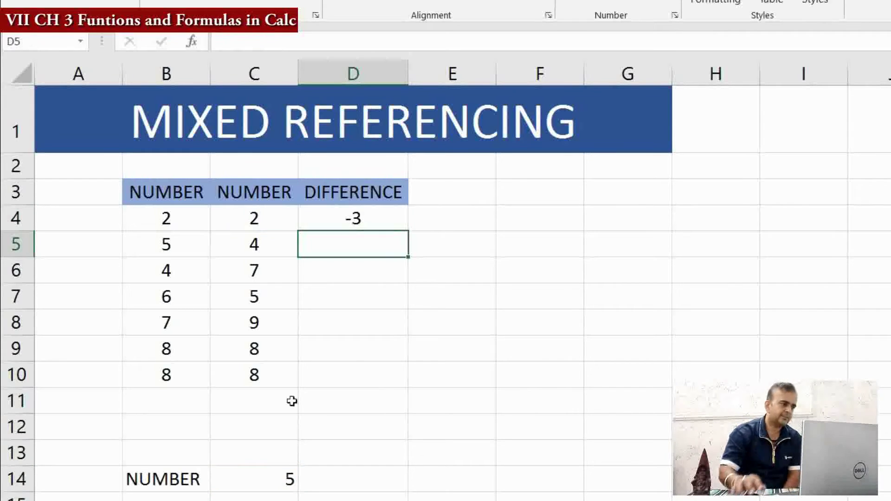
Review the cells used by the difference formula and fill it from D4 down to D10
left_click(347, 222)
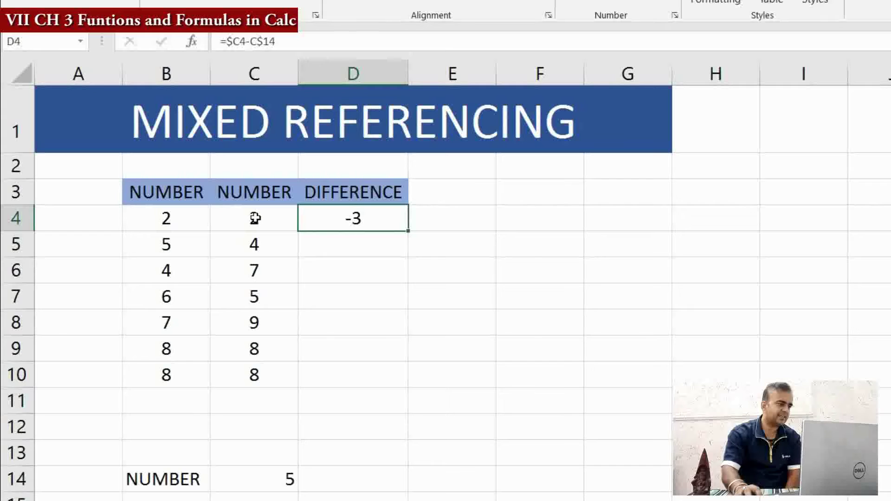
key("Left")
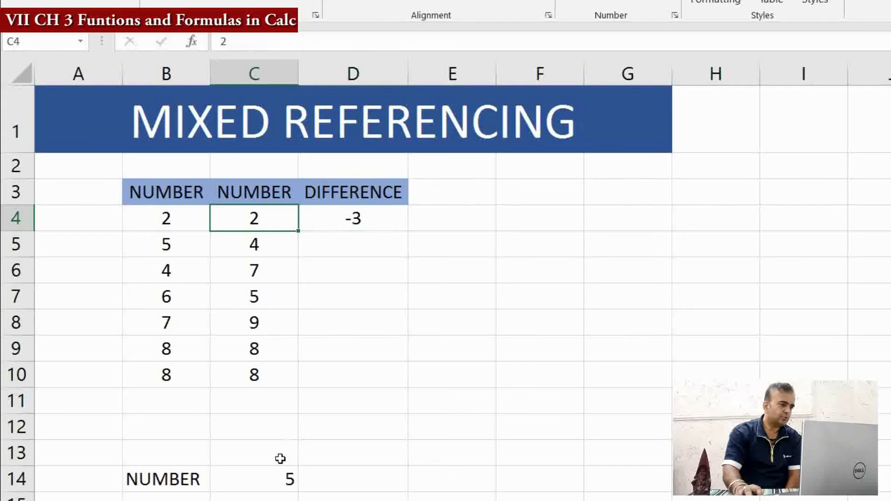
left_click(284, 482)
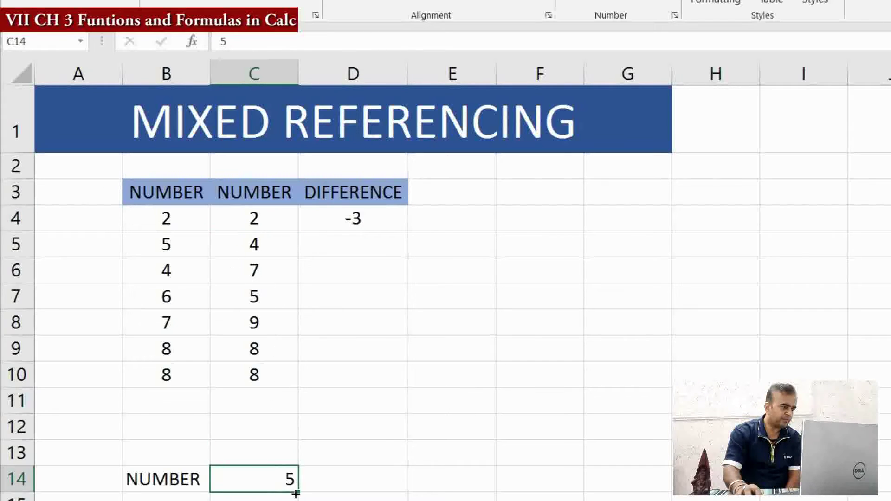
left_click(262, 248)
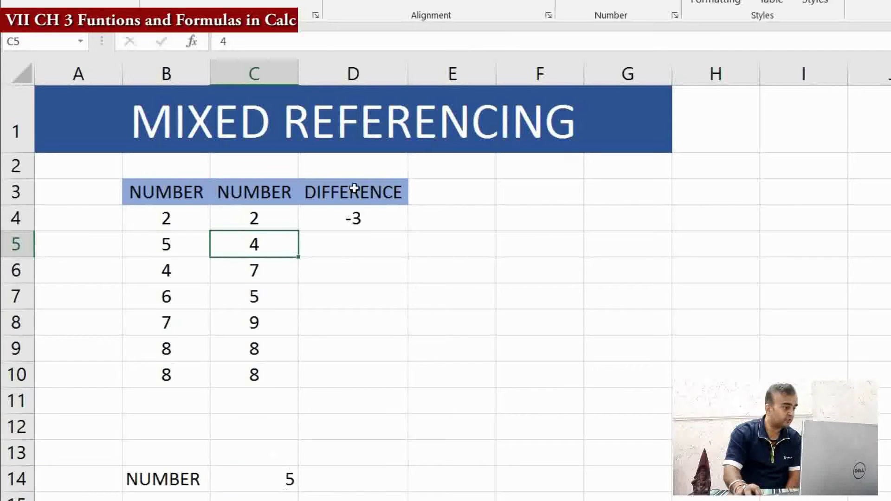
left_click(259, 271)
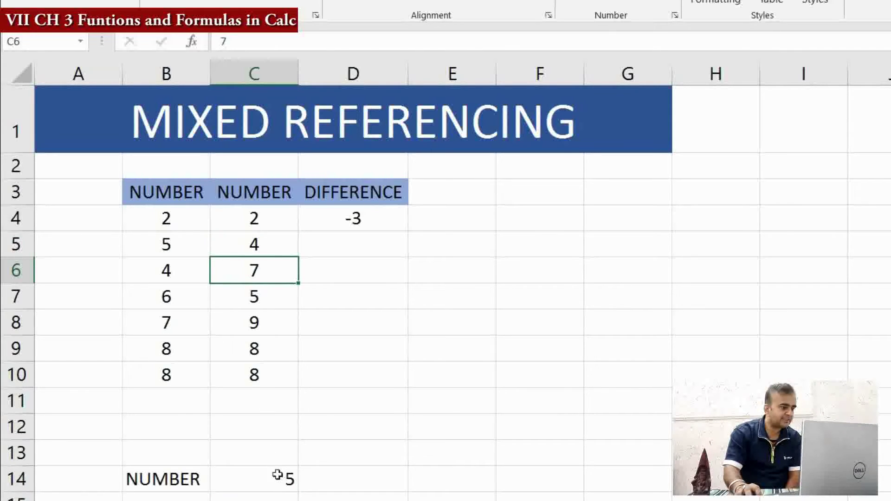
left_click(380, 220)
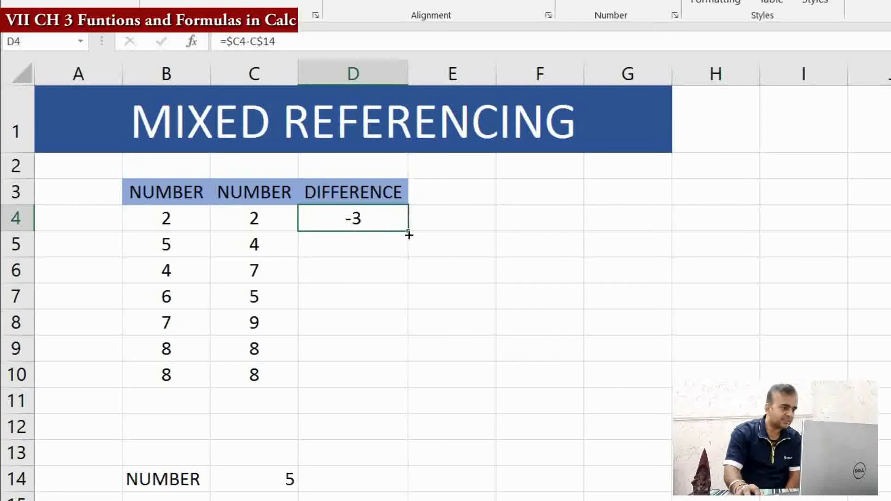
left_click_drag(409, 237, 405, 385)
left_click(361, 411)
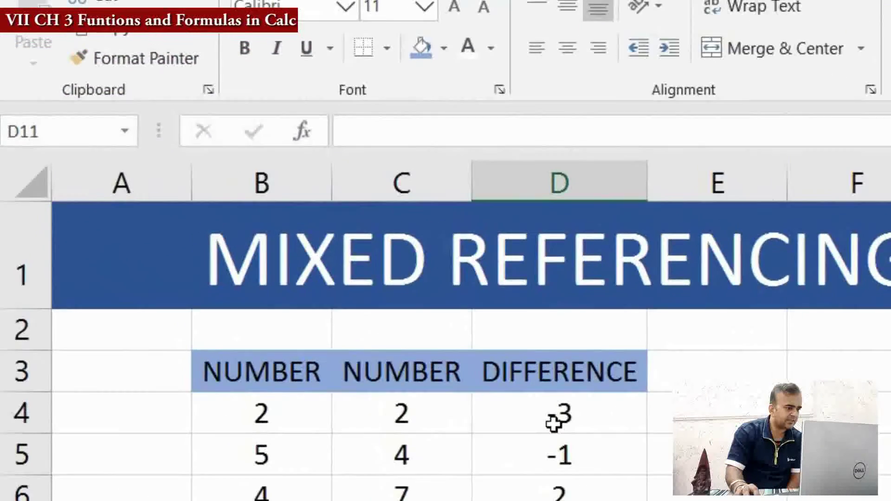
left_click(554, 424)
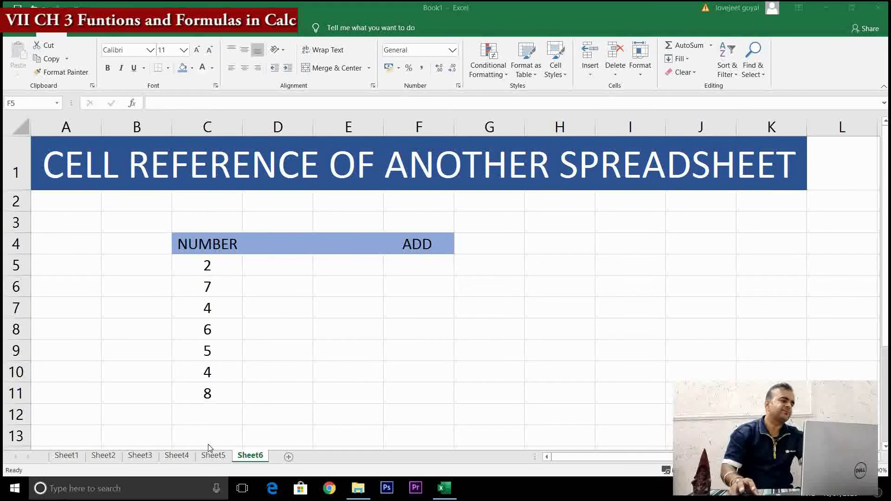
Examine the number column on Sheet5 and the NUMBER and ADD columns on Sheet6
key("alt+Tab")
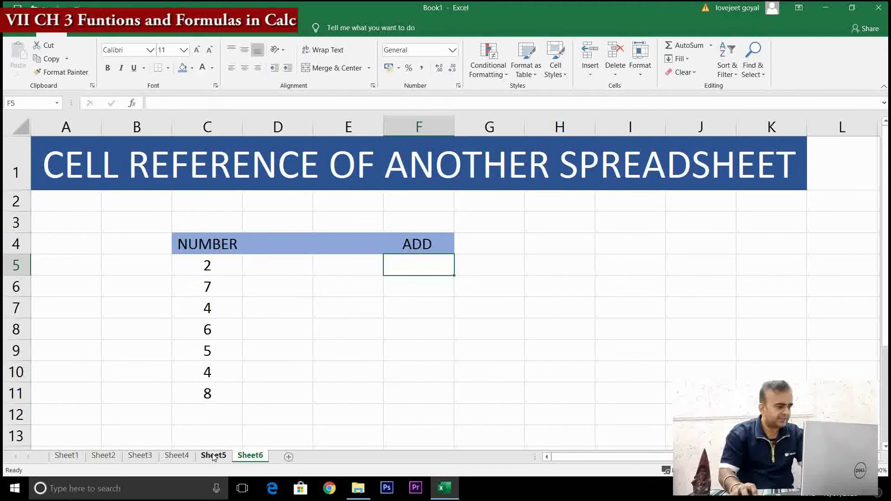
left_click(214, 456)
left_click_drag(189, 233, 190, 372)
left_click(250, 456)
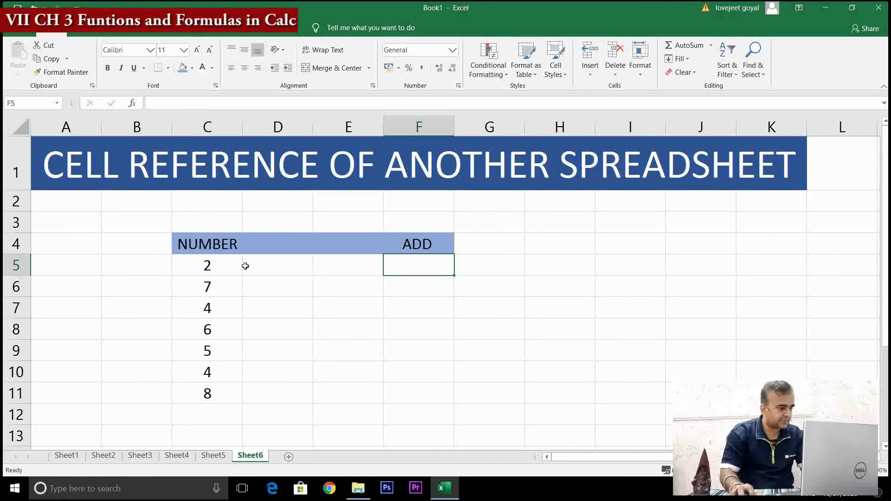
left_click(418, 244)
left_click(418, 272)
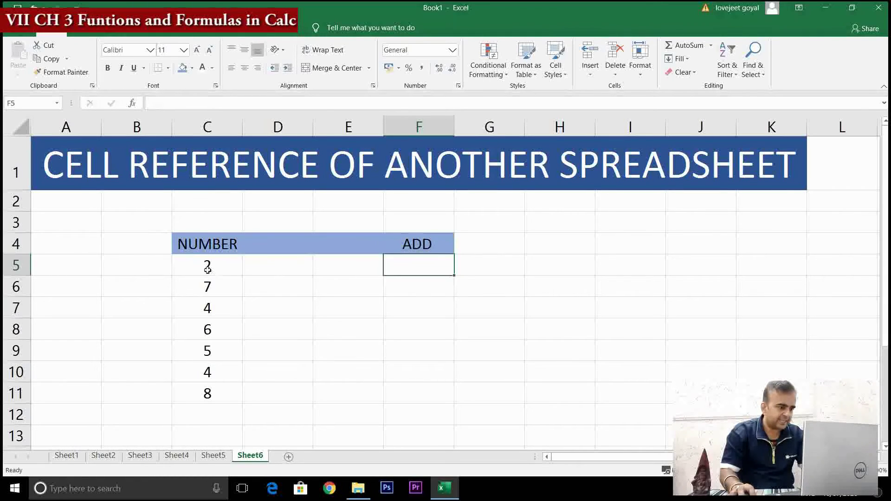
On Sheet5, change the numbers in C6 to C11 to 3, 7, 5, 7, 9 and 9
left_click(207, 269)
left_click(216, 456)
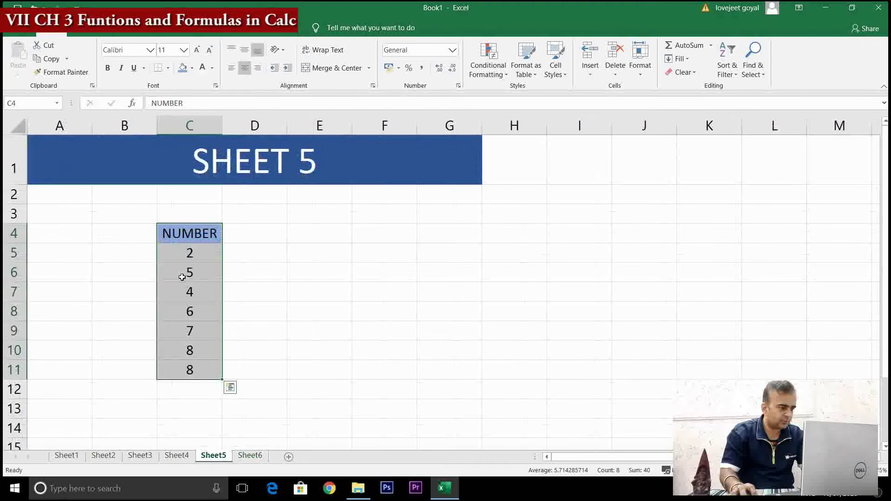
left_click(185, 265)
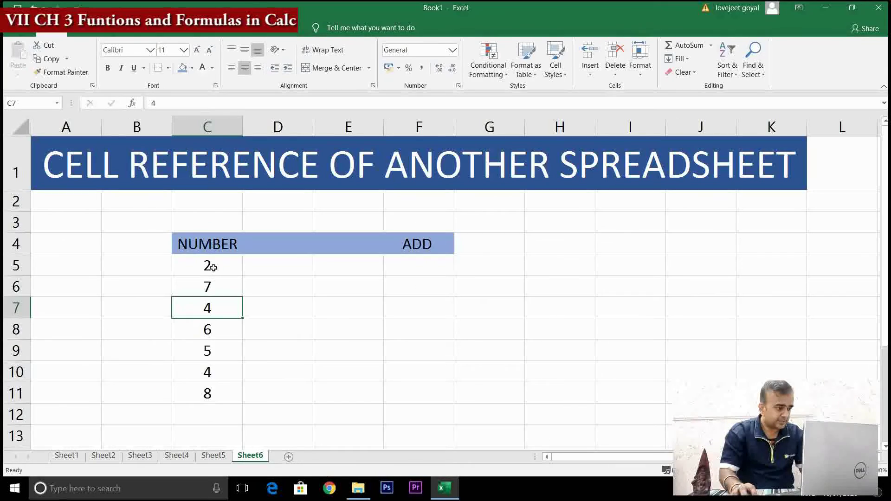
Compare the numbers under NUMBER on Sheet6 with those in the same column on Sheet5
left_click_drag(208, 267, 225, 428)
left_click(213, 457)
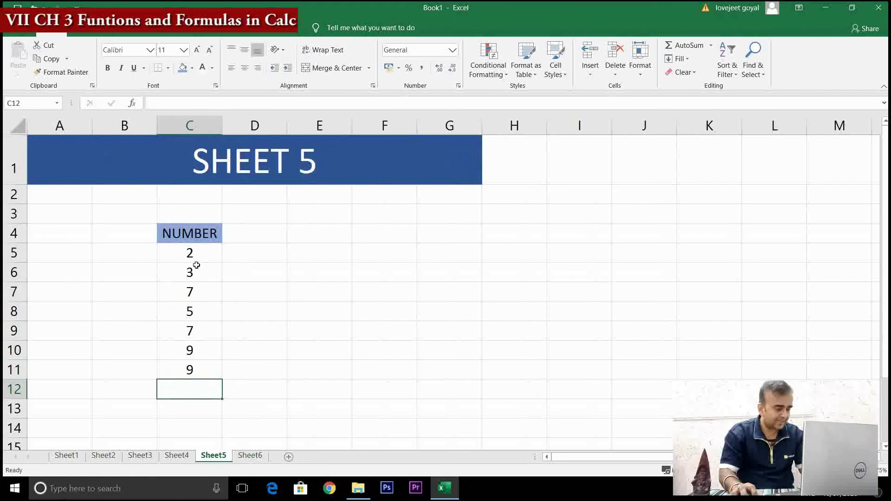
left_click_drag(190, 253, 199, 392)
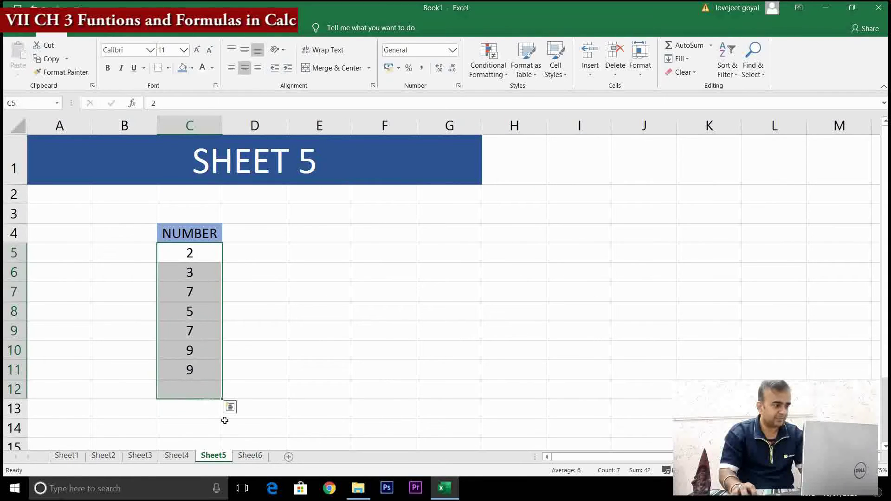
left_click(250, 456)
In F5 of Sheet6, add its C5 to C5 of Sheet5, using the formula =C5+Sheet5!C5
left_click(403, 265)
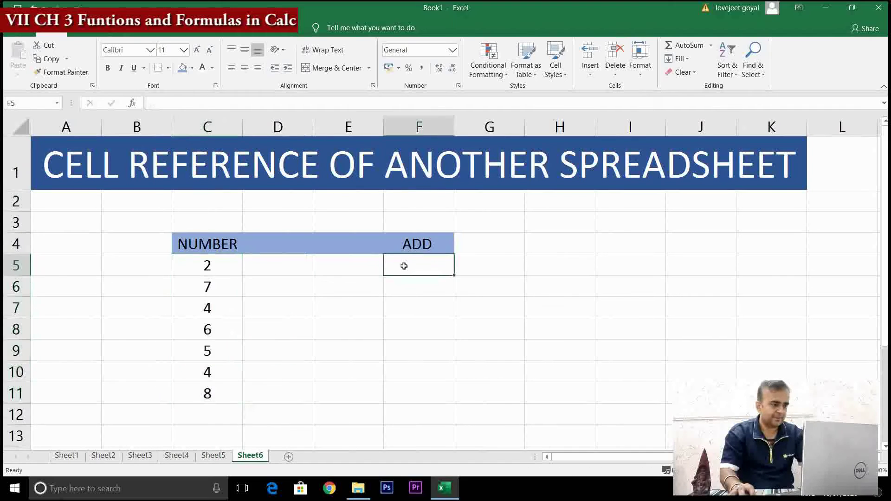
type("=")
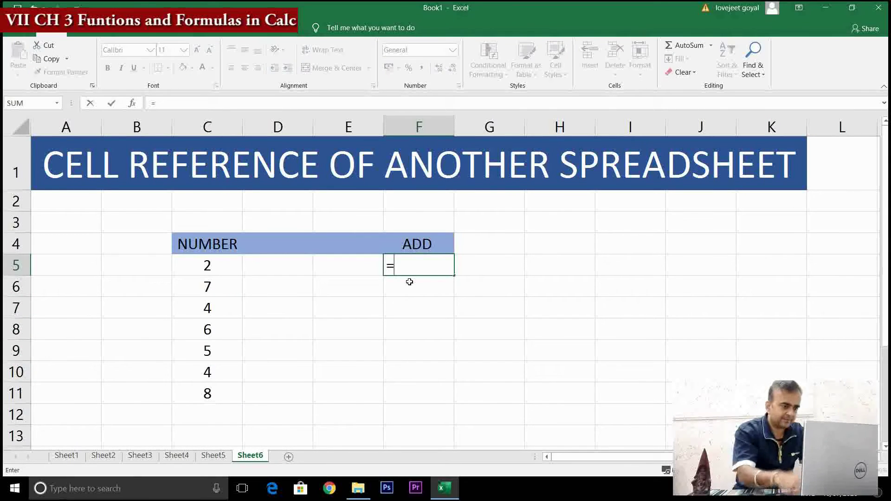
left_click(212, 267)
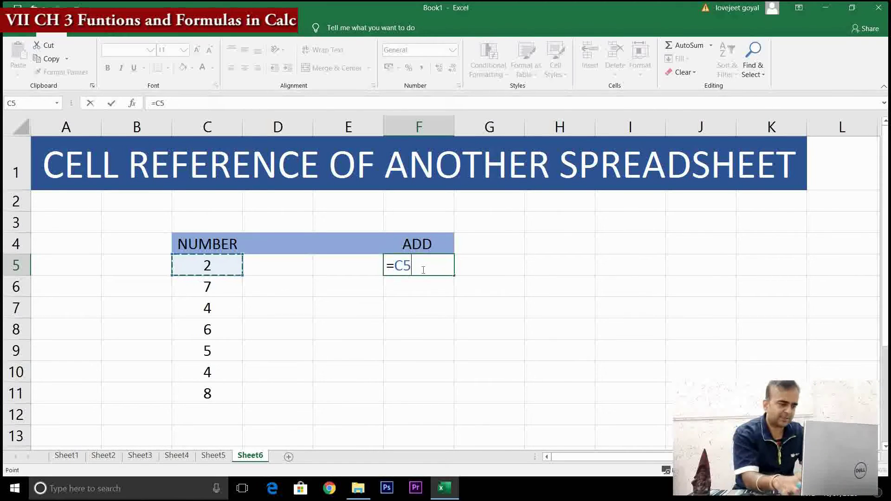
type("+")
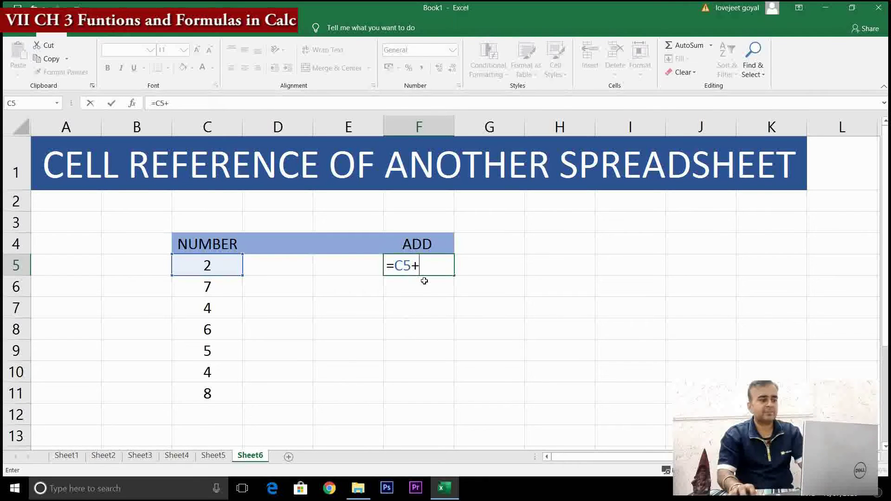
left_click(208, 457)
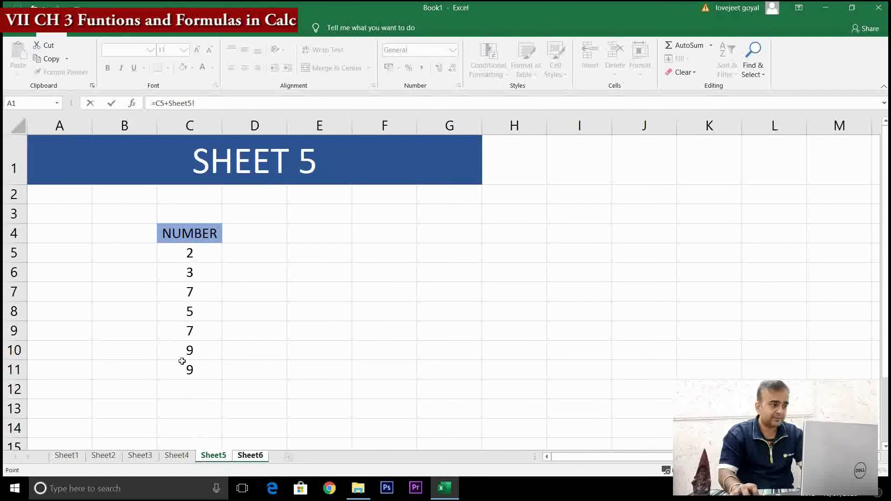
left_click(183, 253)
left_click(250, 456)
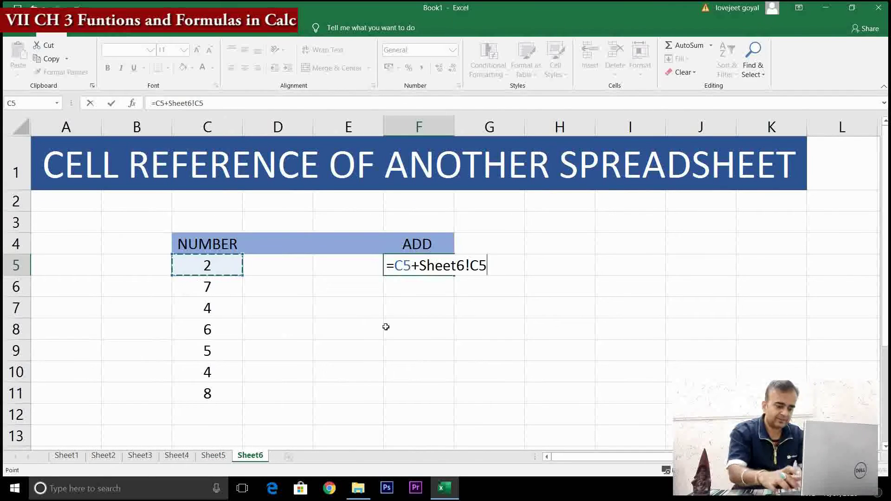
left_click_drag(457, 265, 464, 266)
type("5")
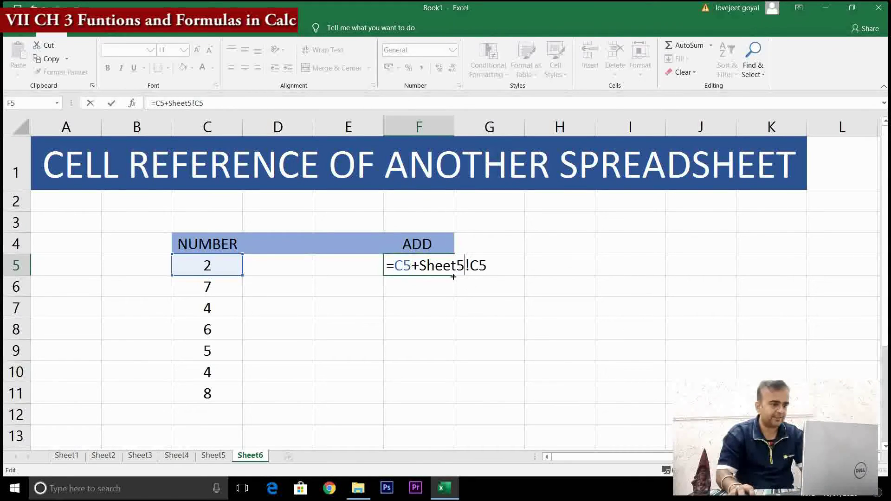
key("Return")
Fill the cross-sheet addition formula from F5 down to F11 on Sheet6
key("Up")
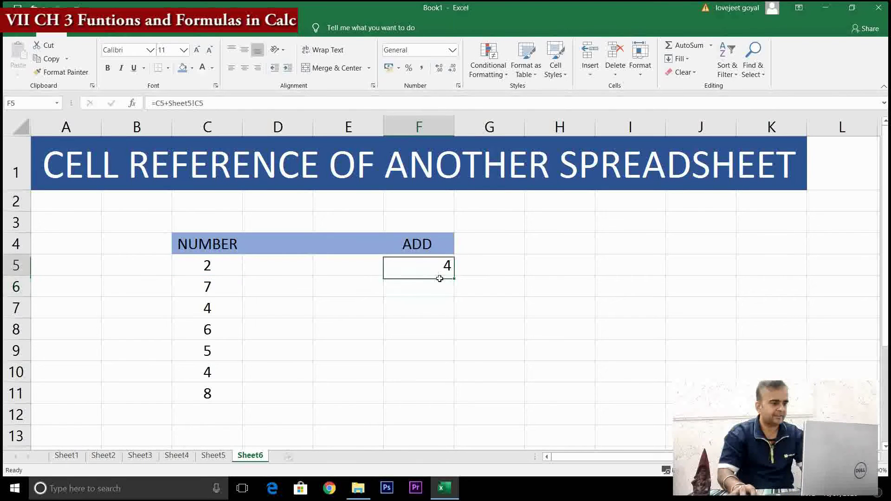
left_click_drag(454, 275, 445, 412)
left_click(435, 384)
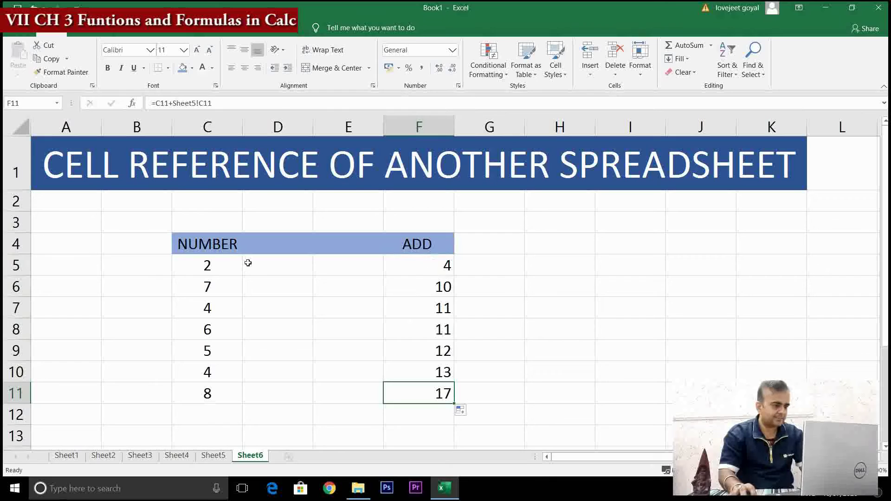
Compare the numbers in C5 and C6 on Sheet6 and Sheet5 with the cross-sheet sums under ADD
left_click(217, 266)
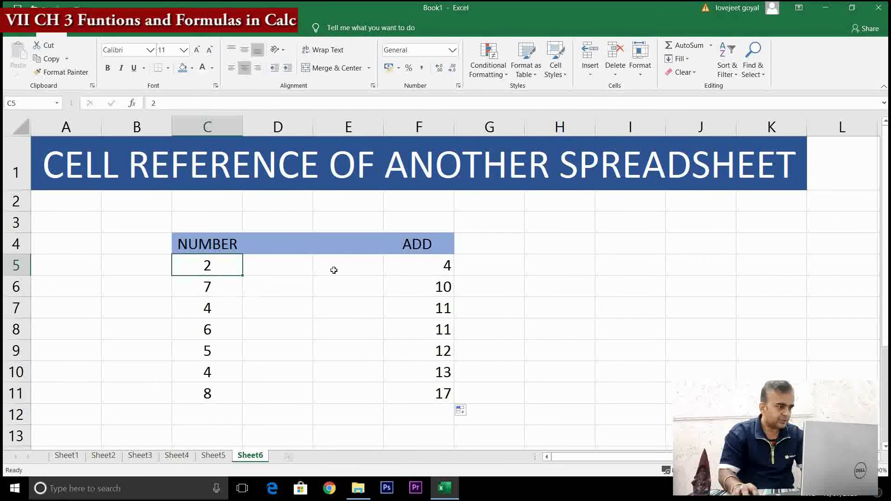
left_click(213, 455)
left_click(242, 459)
left_click(422, 294)
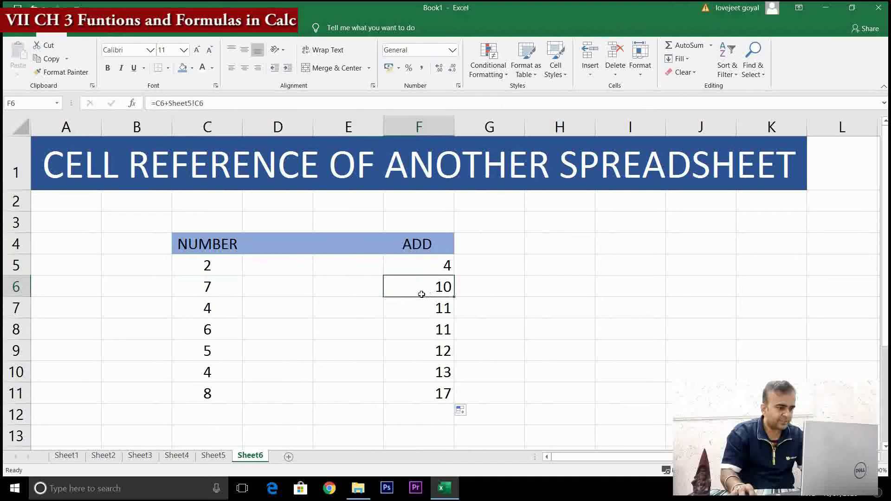
left_click(210, 290)
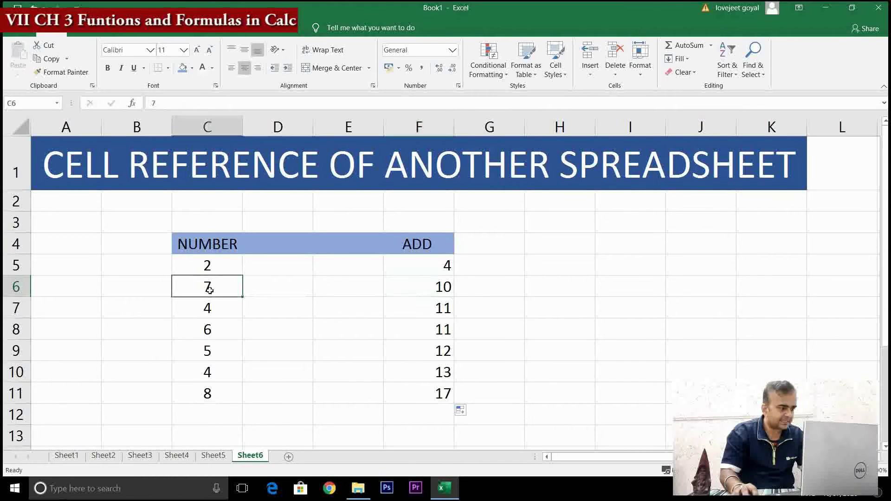
left_click(213, 455)
left_click(190, 272)
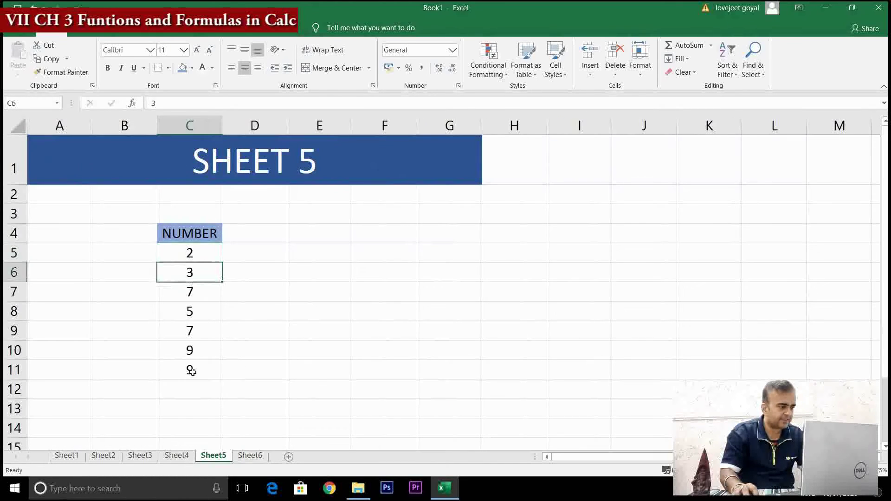
left_click(257, 457)
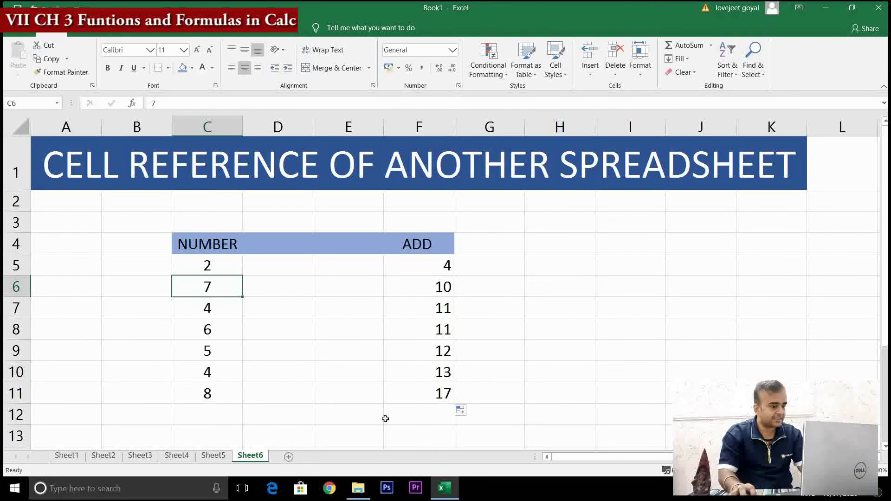
Copy the SUM formula from E11 of Sheet2 into F12 of Sheet6, so that it totals F5:F11
left_click(65, 456)
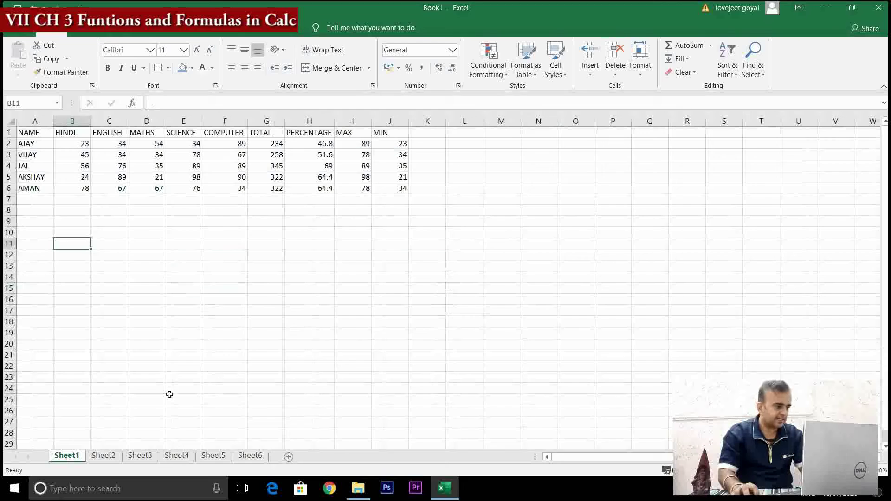
left_click(104, 456)
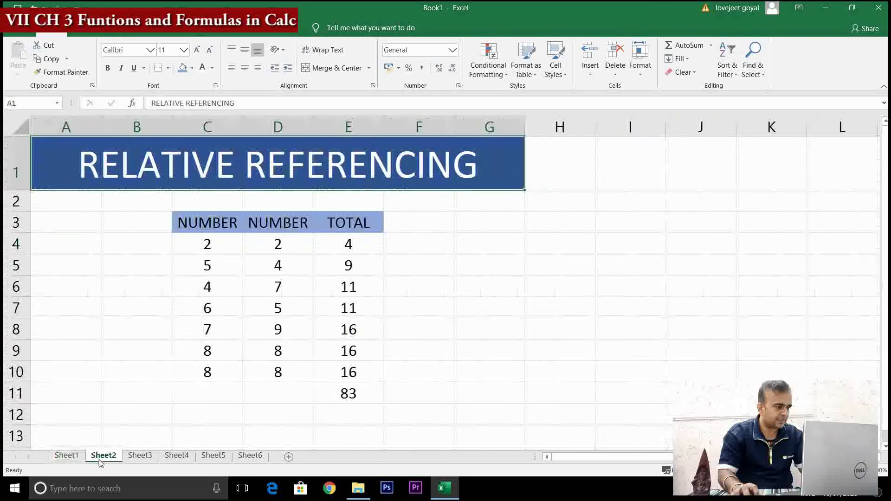
left_click(345, 398)
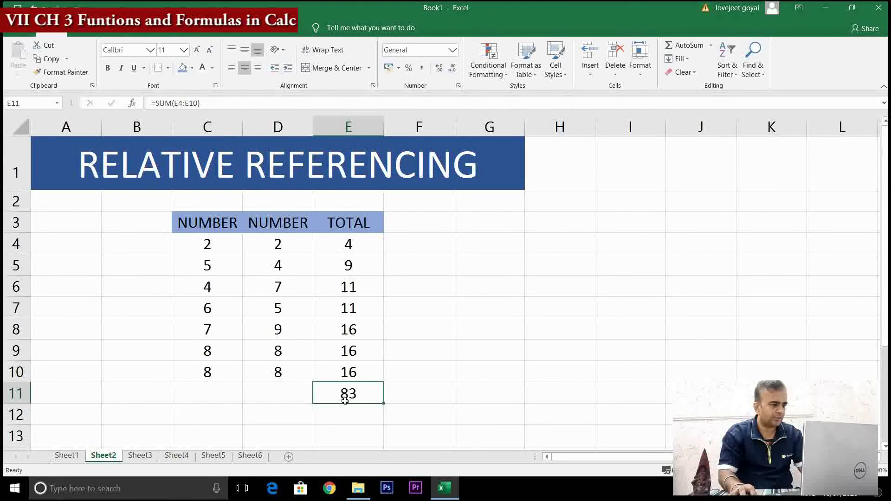
key("ctrl+c")
left_click(249, 456)
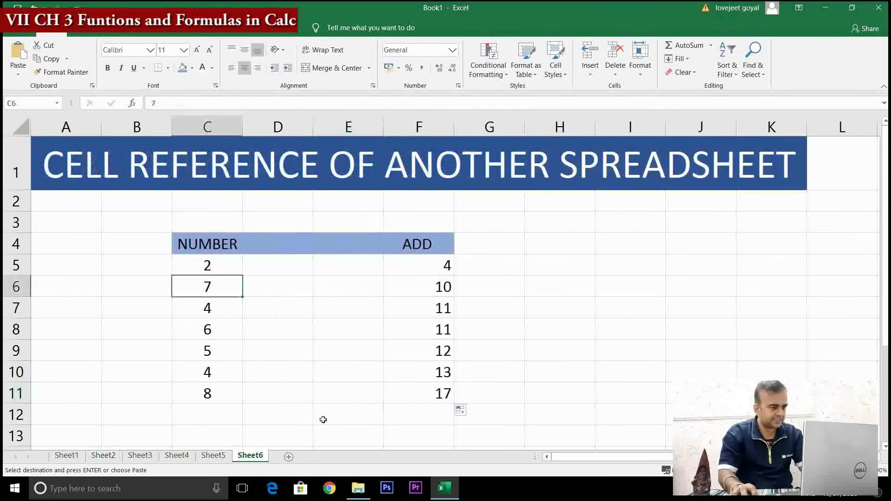
left_click(410, 417)
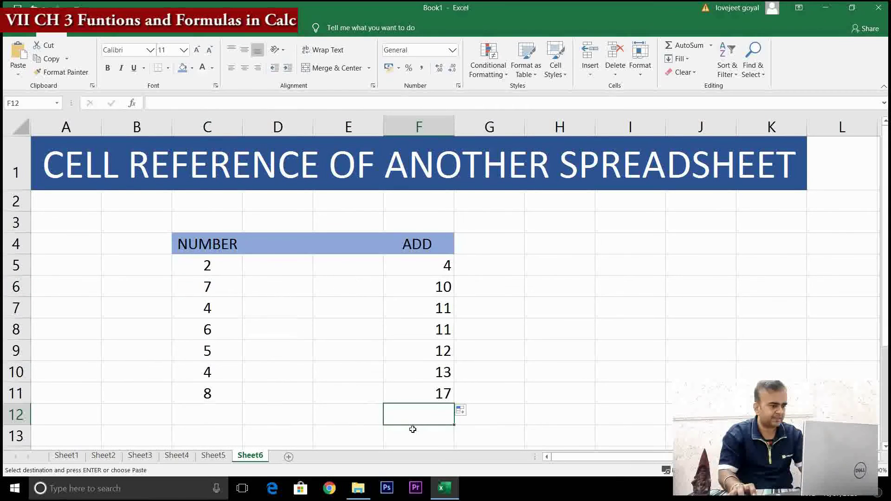
key("ctrl+v")
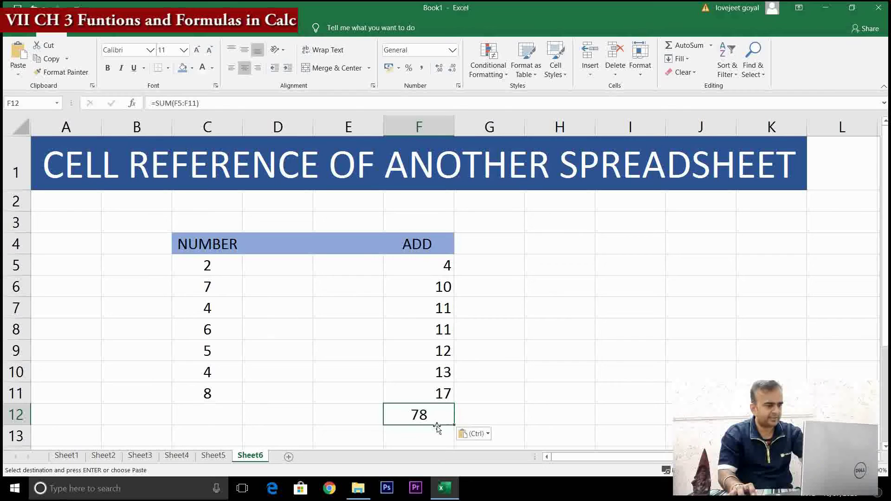
left_click_drag(421, 261, 420, 398)
left_click(423, 417)
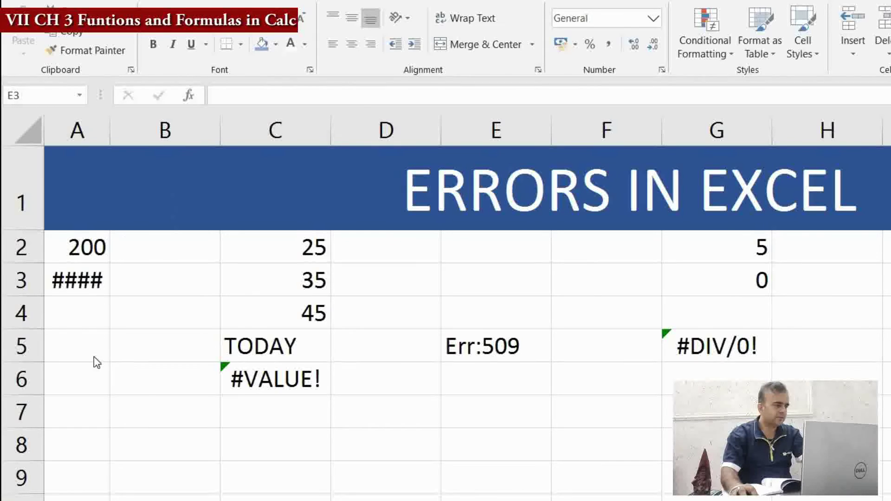
On the errors sheet, inspect the #### cell A3 and its full stored value, compared with the number in A2
left_click_drag(70, 245, 75, 425)
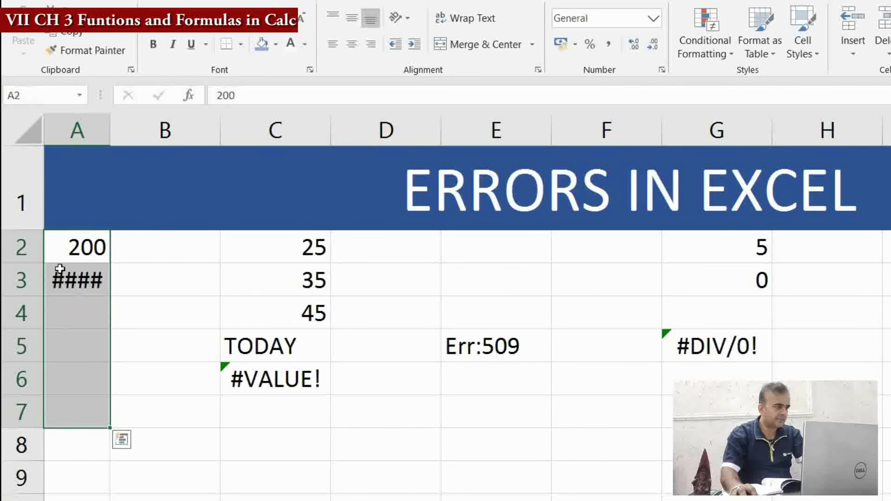
left_click(67, 279)
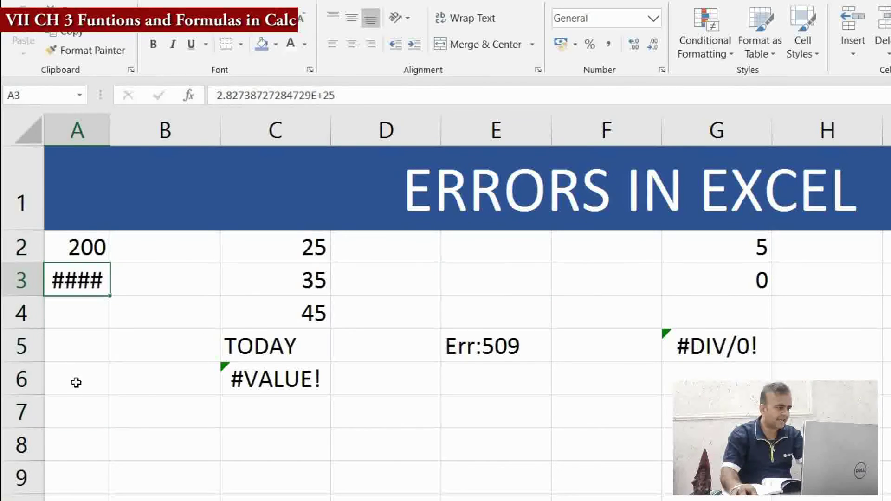
left_click(78, 477)
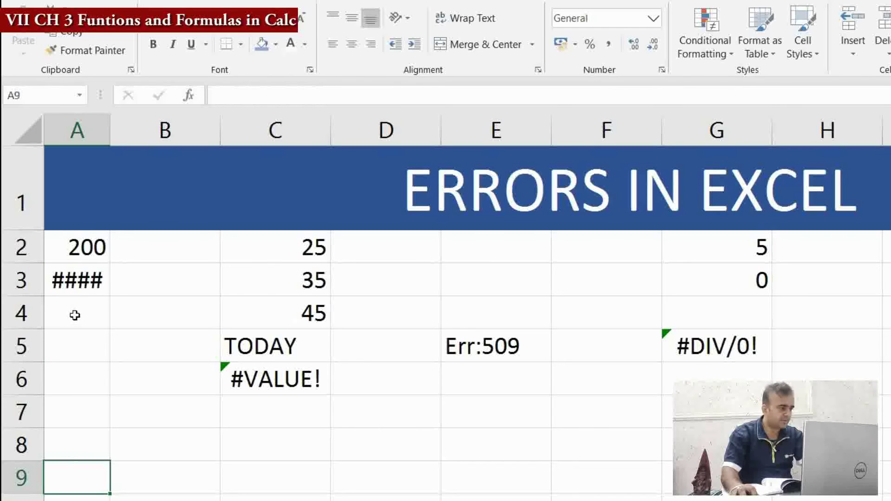
left_click(81, 247)
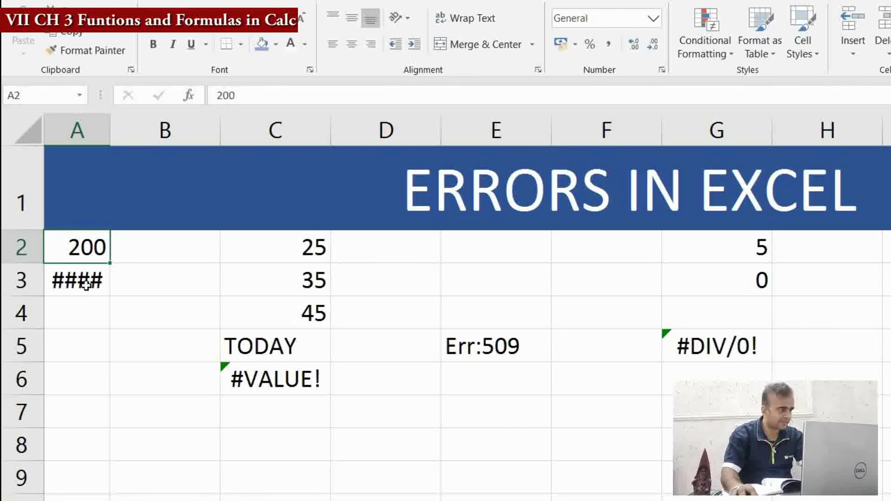
left_click(86, 285)
left_click_drag(335, 95, 224, 204)
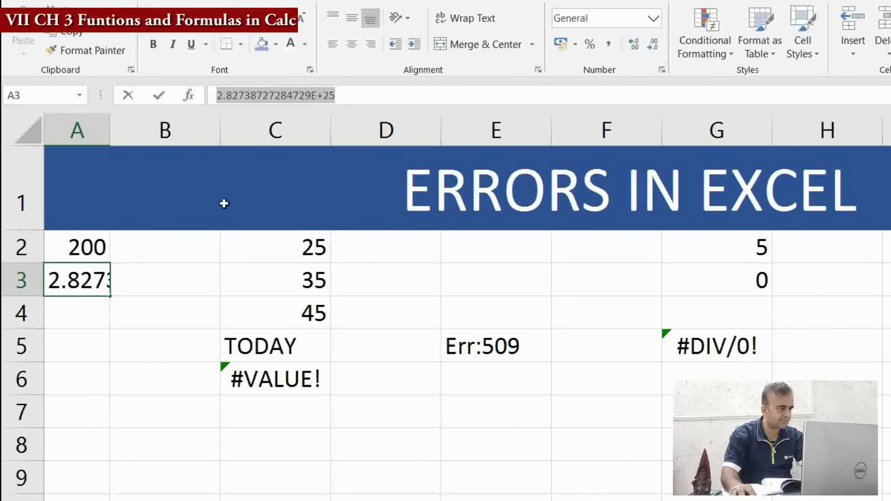
left_click(93, 300)
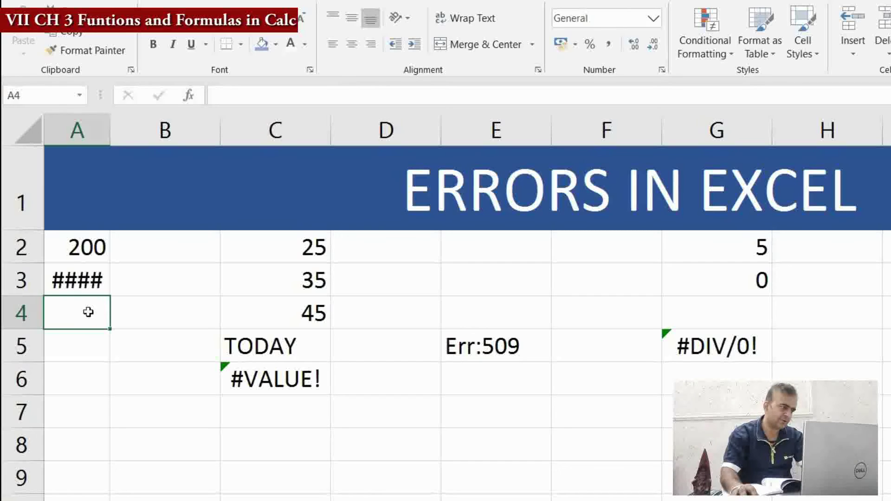
left_click(86, 280)
left_click_drag(218, 95, 358, 100)
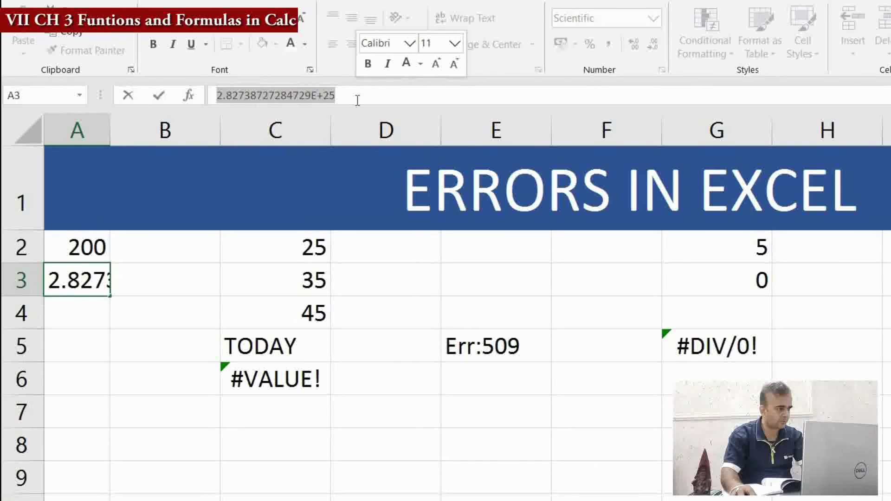
left_click(74, 444)
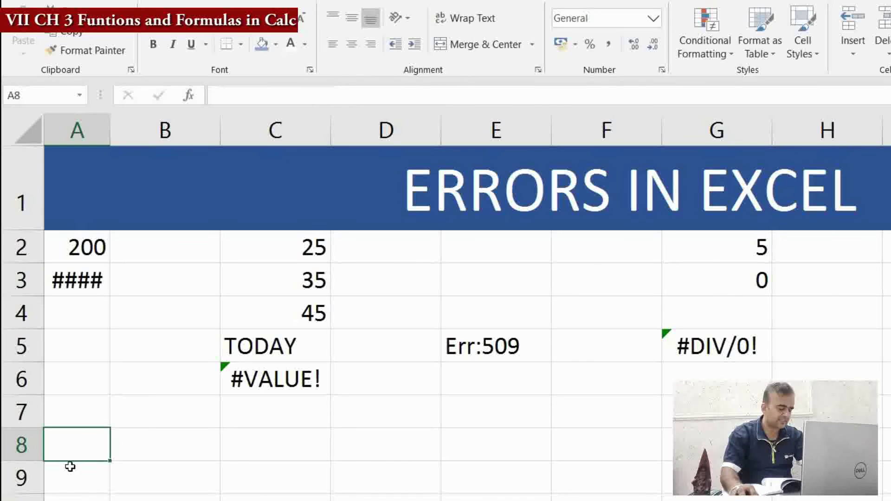
type("873748")
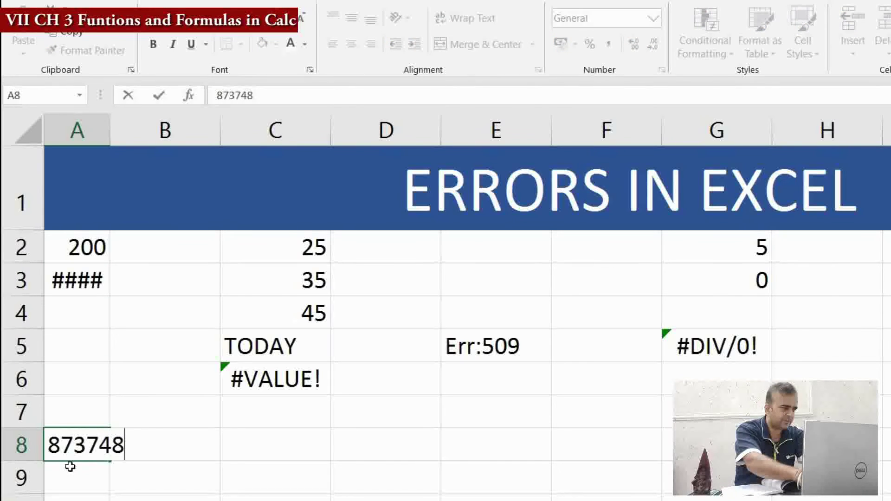
type("78273939428028232")
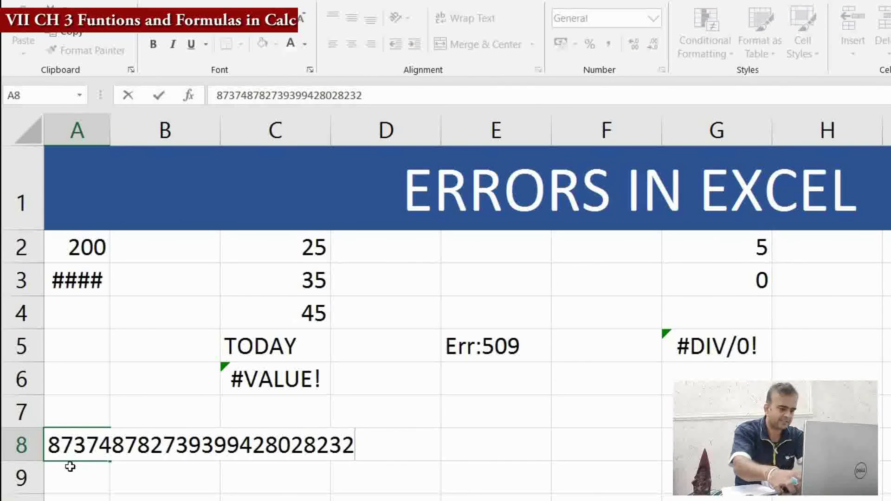
key("Return")
left_click(74, 452)
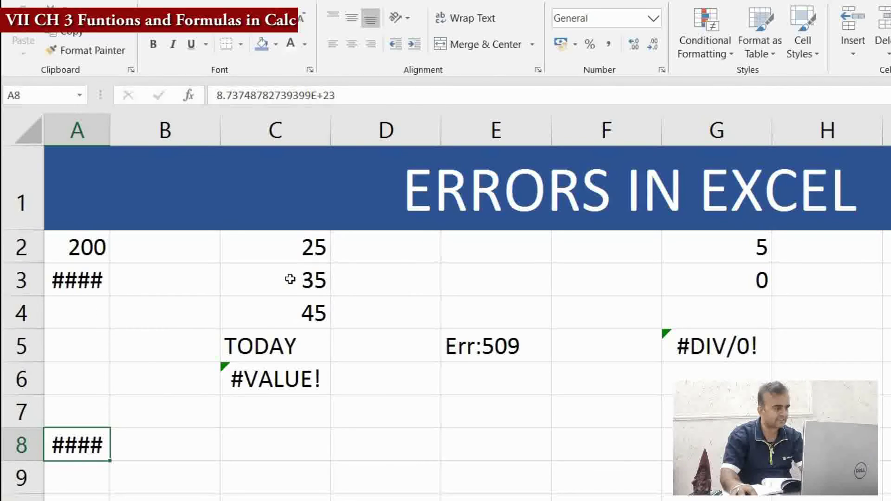
Examine the formula behind the #VALUE! error in C6 and the contents of C2 to C5 it adds
left_click(274, 390)
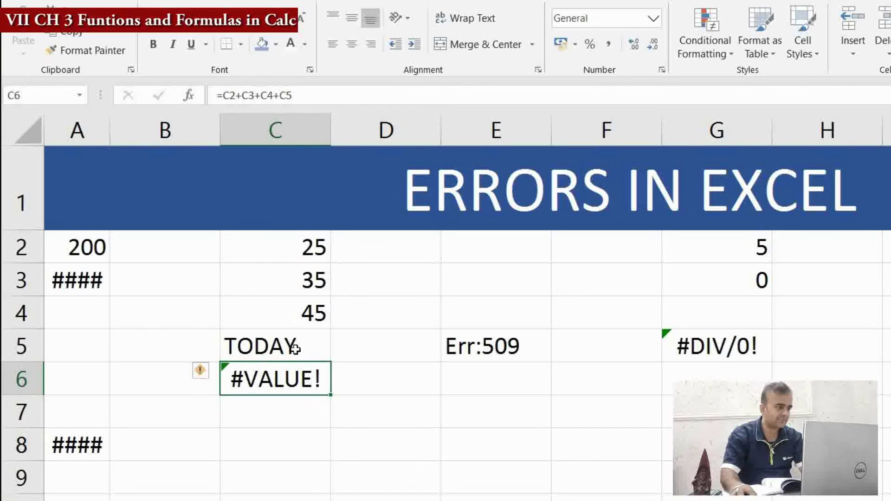
left_click(299, 249)
left_click(295, 280)
left_click(293, 310)
left_click(295, 346)
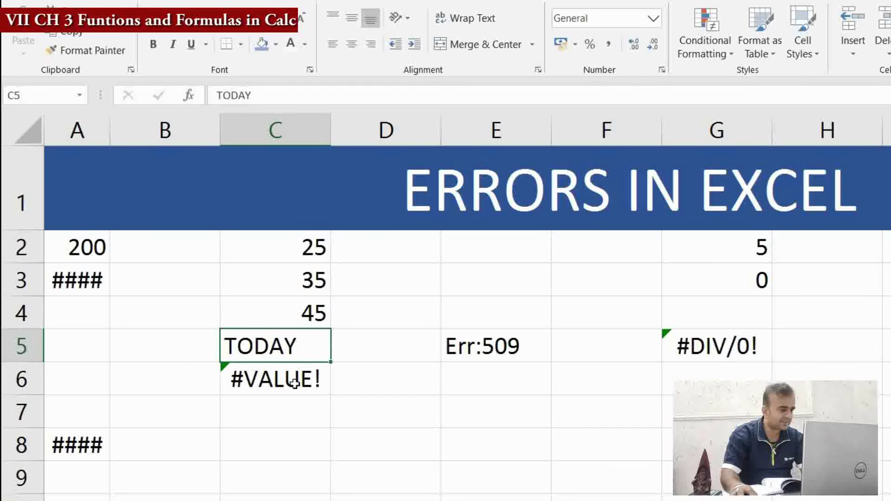
In C8, add the numbers in C2 to C4 and the text in C5, using the formula =C2+C3+C4+C5
left_click(284, 450)
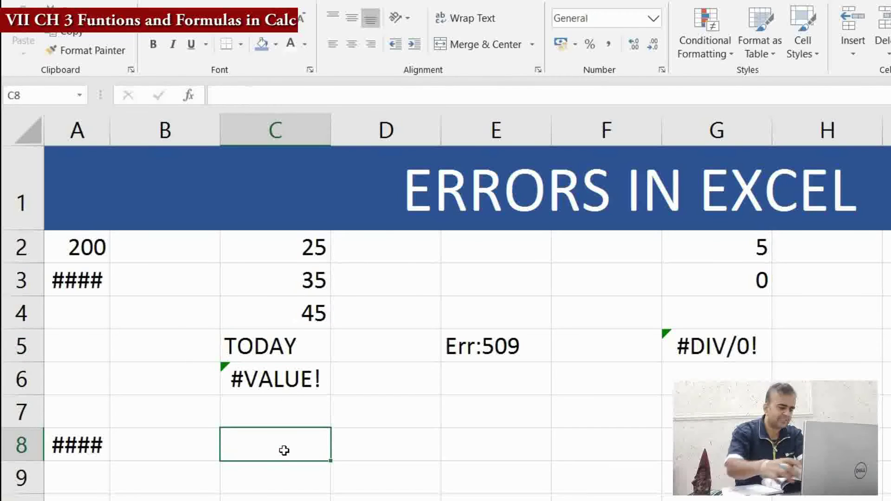
type("=")
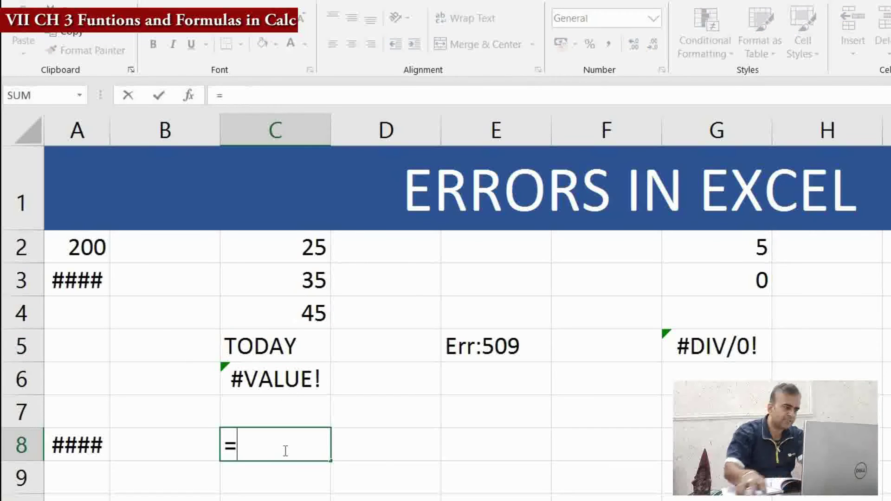
left_click(294, 249)
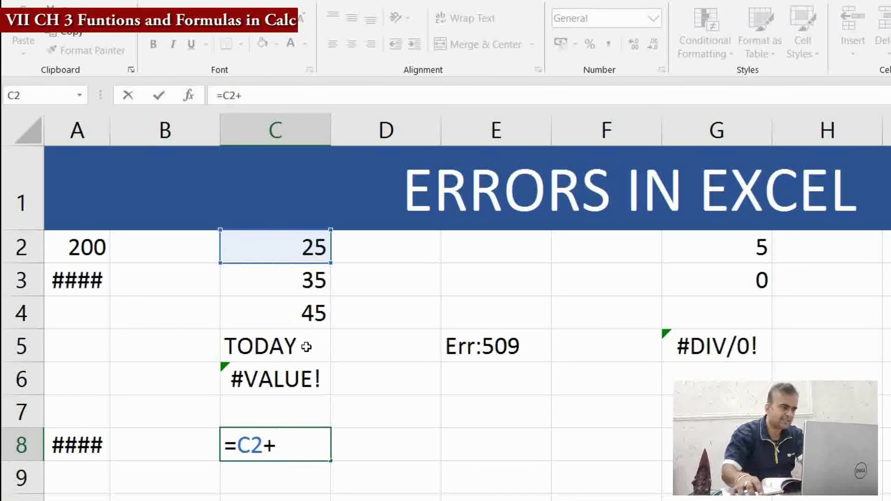
left_click(312, 280)
type("+")
left_click(302, 316)
type("+")
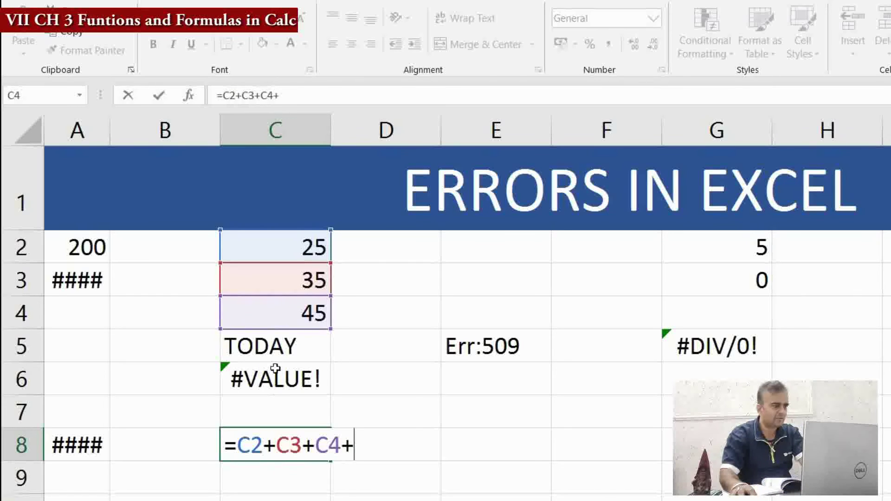
left_click(280, 347)
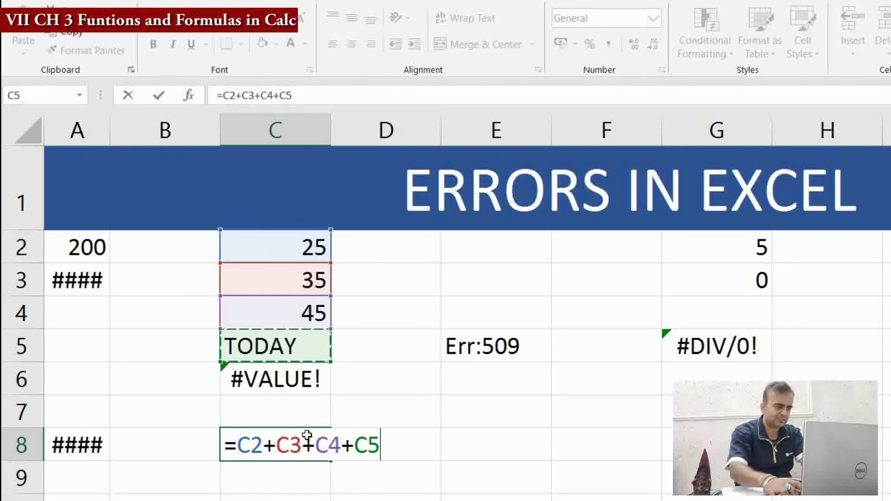
key("Return")
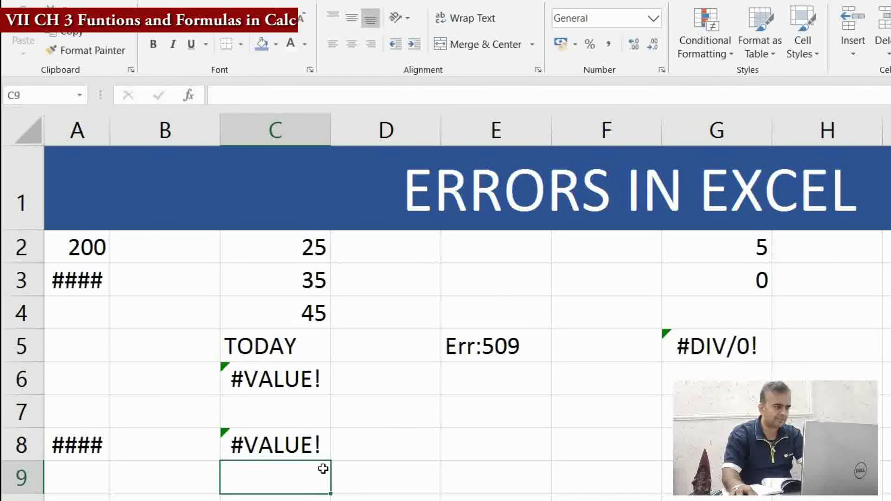
Examine the contents of the Err:509 cell E5 and compare it with the empty cells below it
left_click(500, 344)
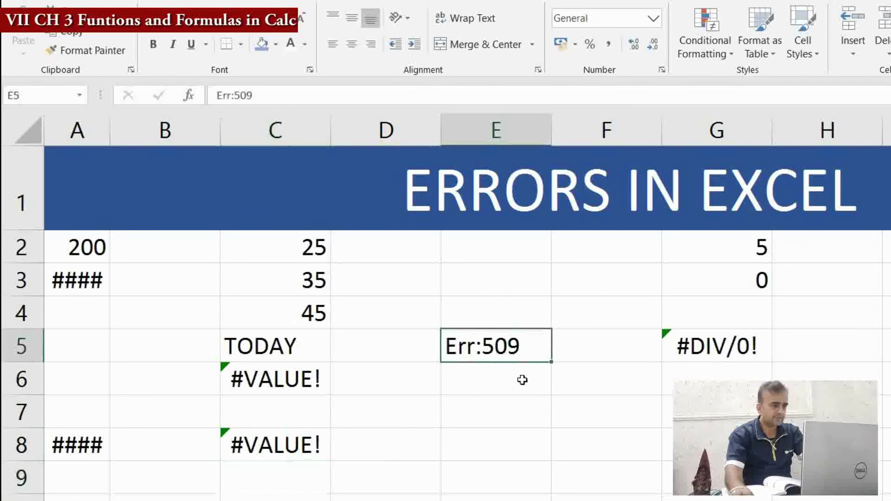
left_click(525, 448)
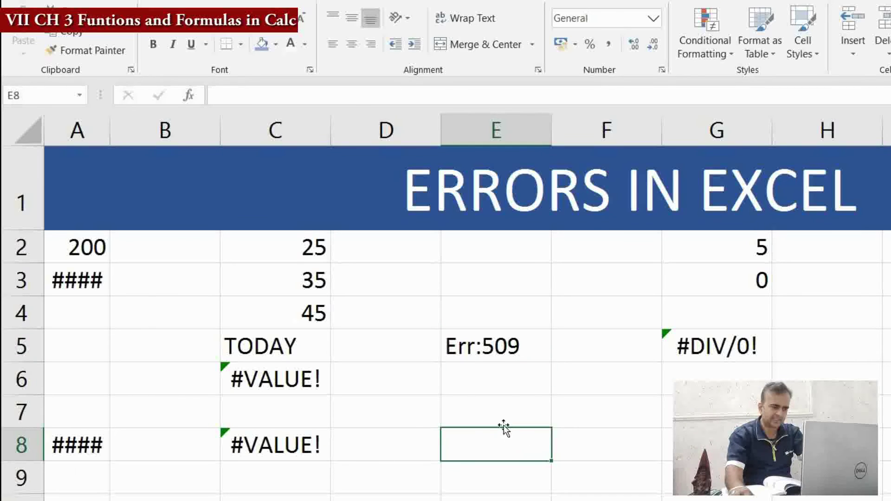
left_click(488, 340)
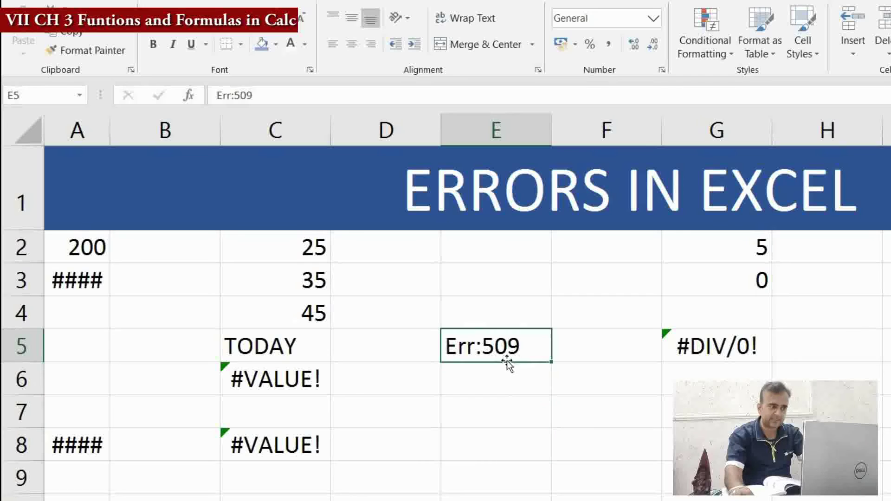
left_click(516, 416)
left_click(506, 444)
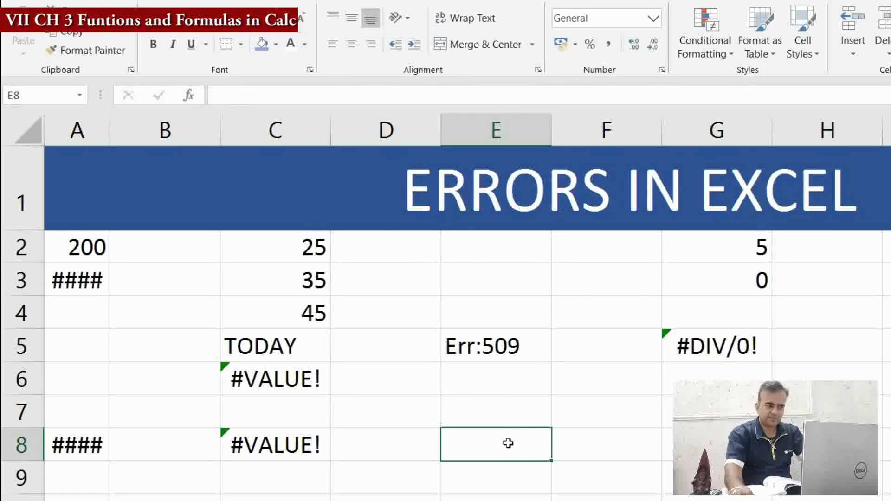
Review the #DIV/0! formula in G5 and its divisor in G3, and set the dividend in G2 to 9
left_click(716, 349)
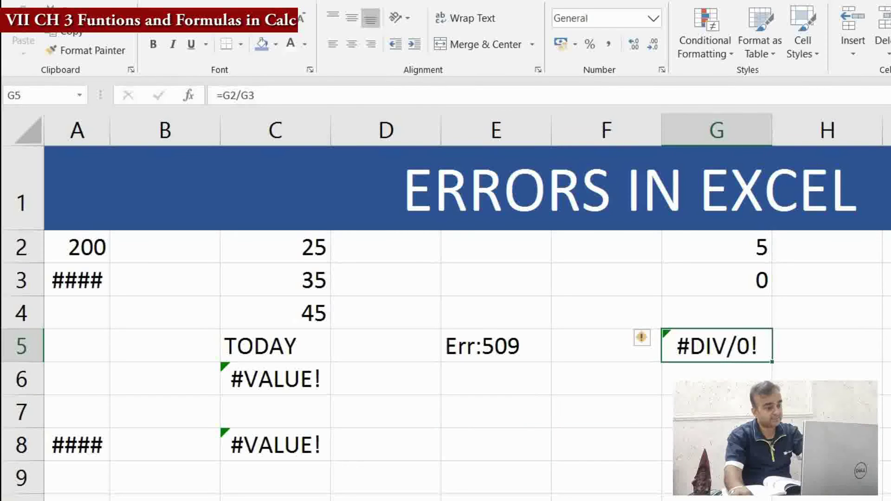
left_click(742, 283)
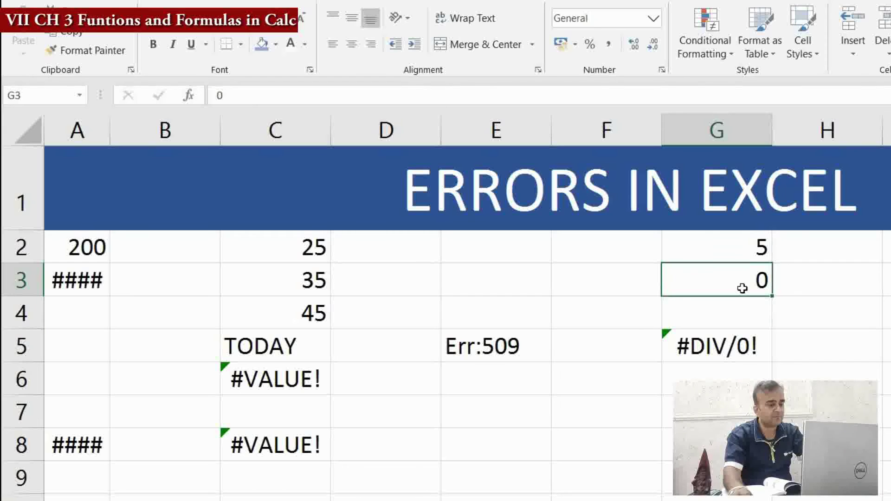
left_click(746, 246)
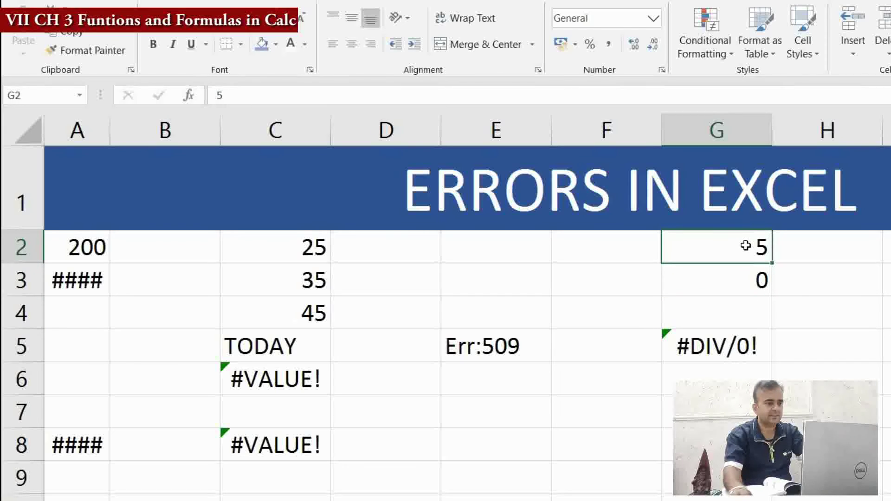
type("9")
left_click(729, 281)
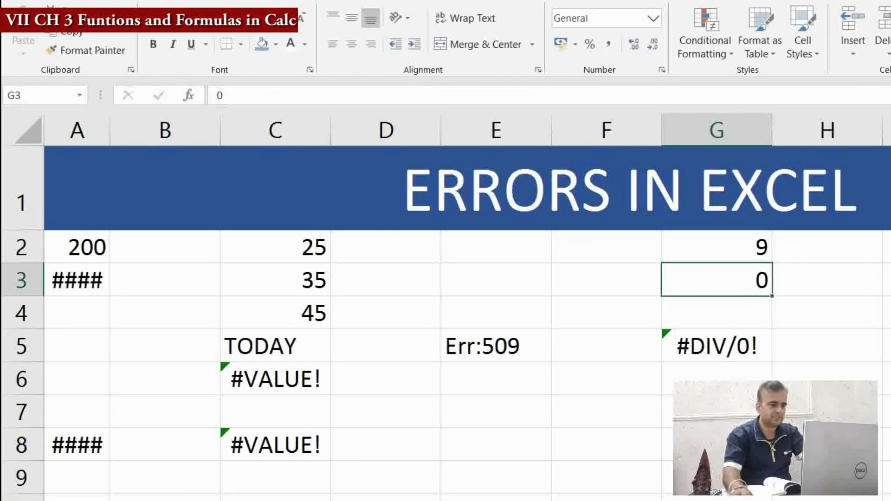
In G8, divide G2 by the zero in G3 using the formula =G2/G3
left_click(717, 445)
type("=")
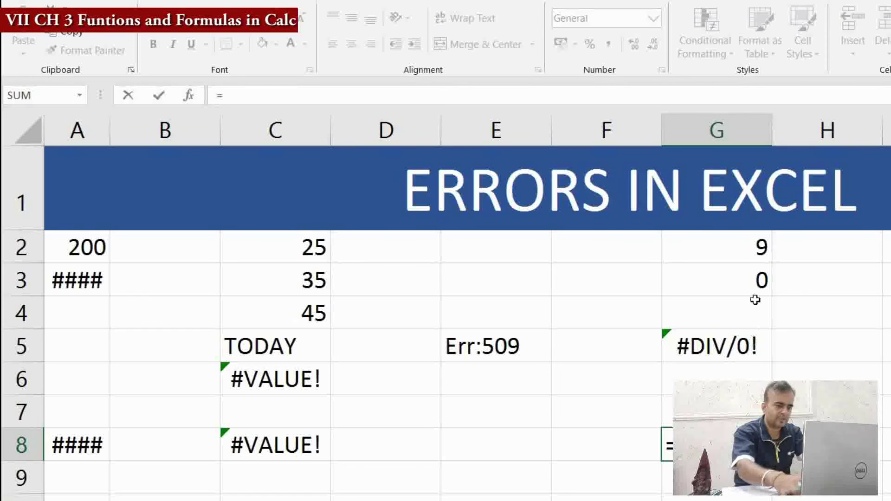
left_click(756, 246)
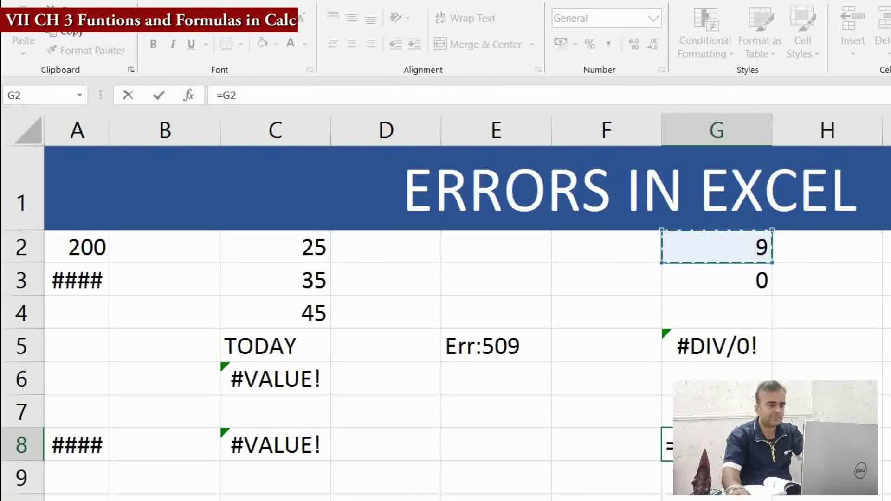
type("/")
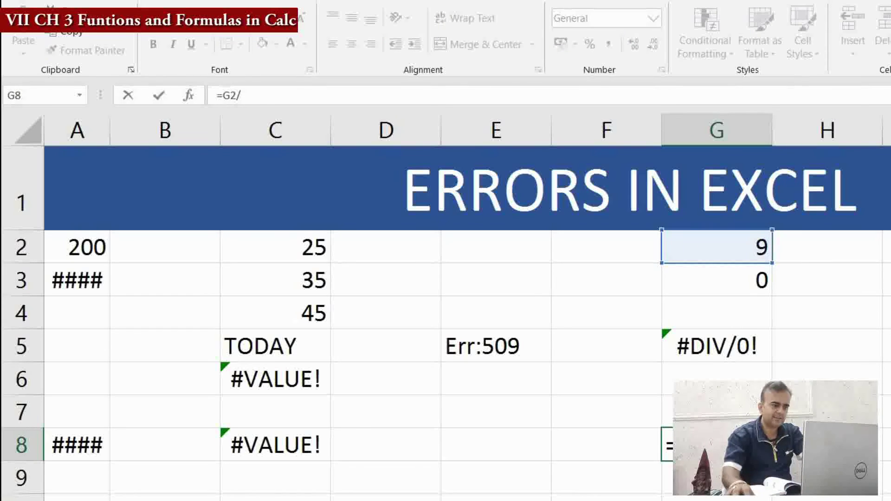
left_click(738, 294)
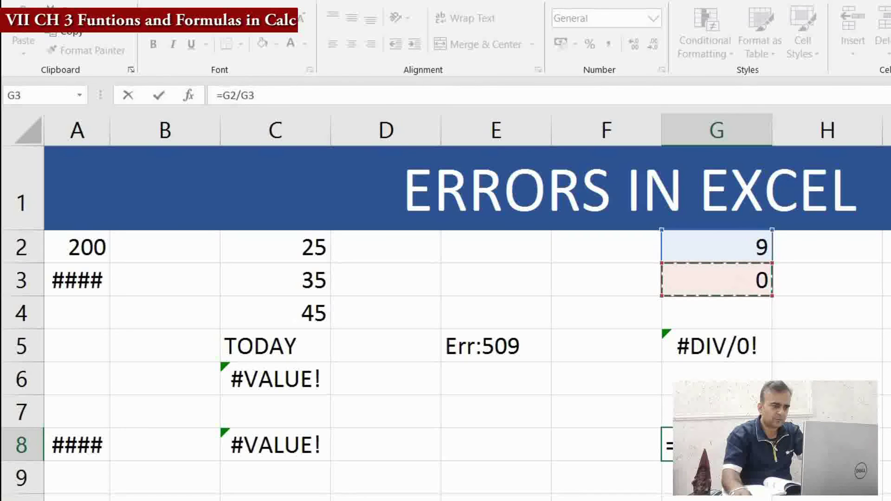
key("ctrl+Return")
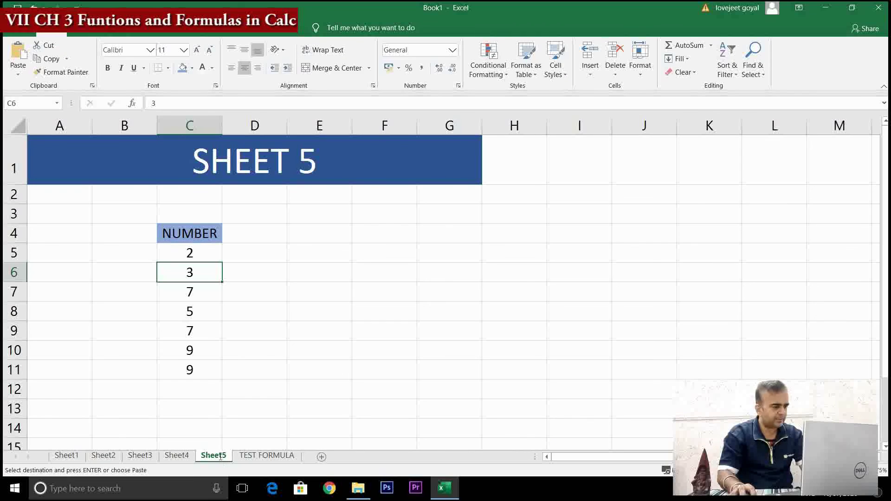
Leave the name editing of Sheet5 and switch to the TEST FORMULA sheet
type("3")
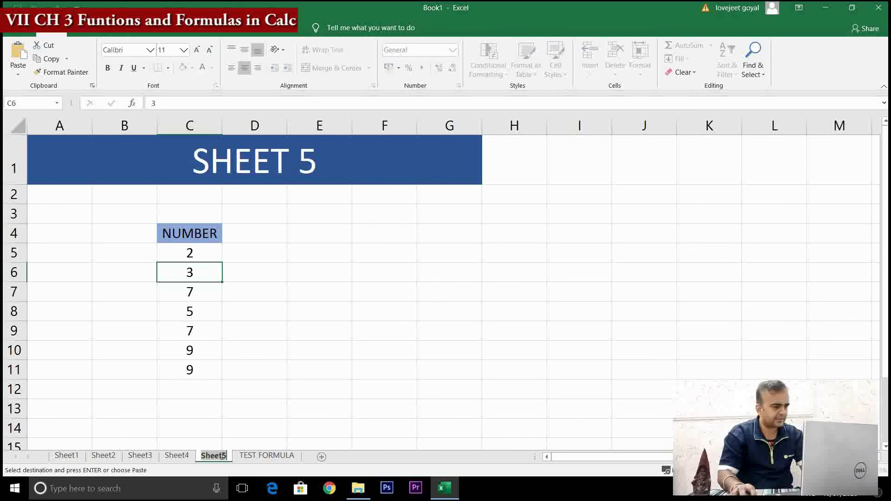
left_click(249, 457)
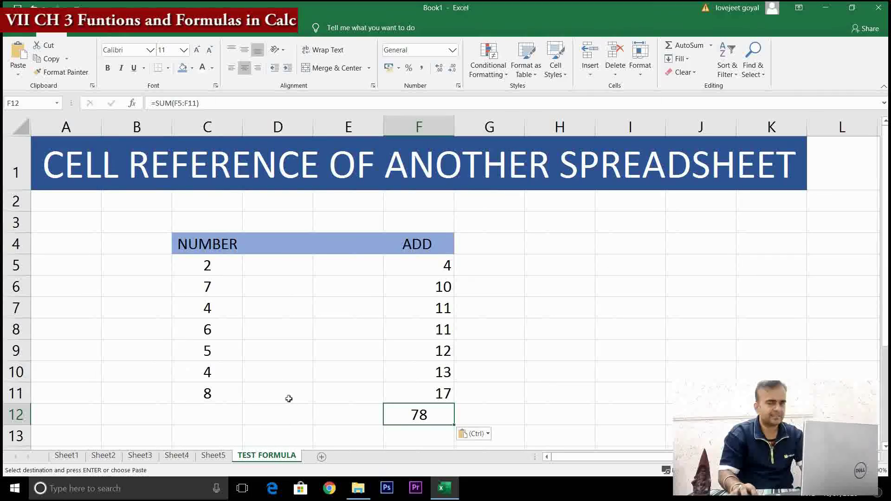